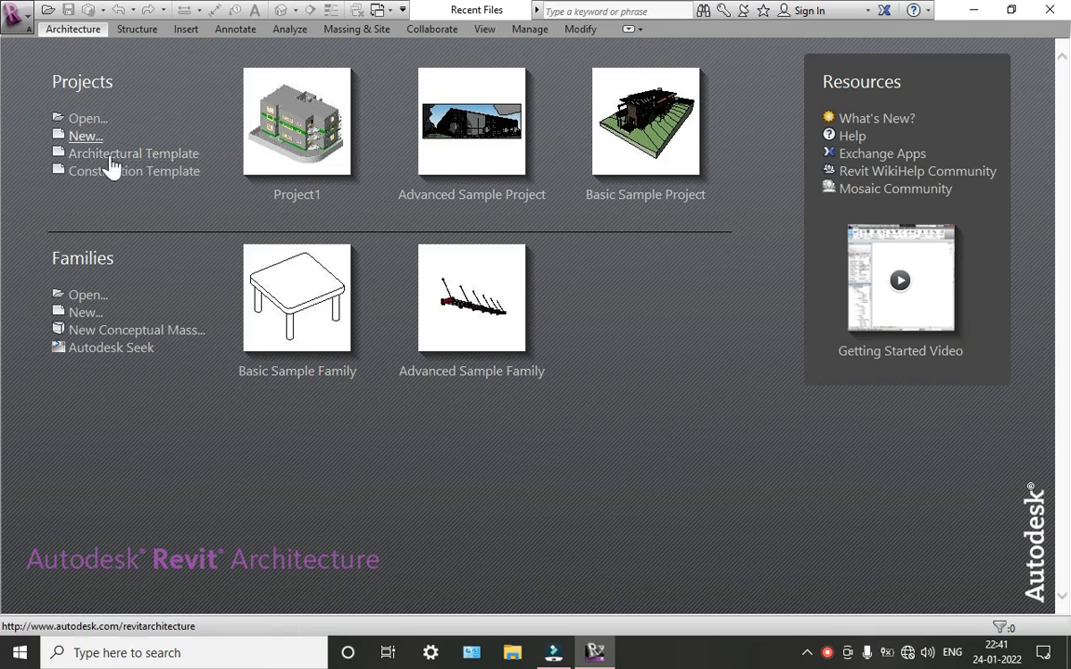
left_click(974, 9)
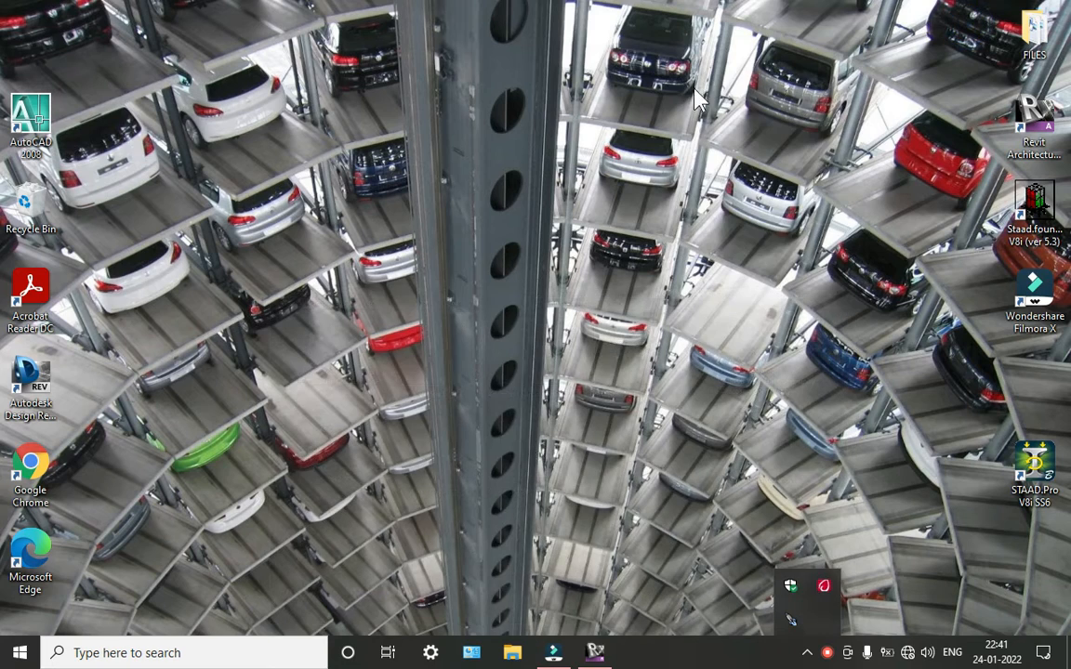
right_click(681, 87)
left_click(717, 112)
left_click(727, 133)
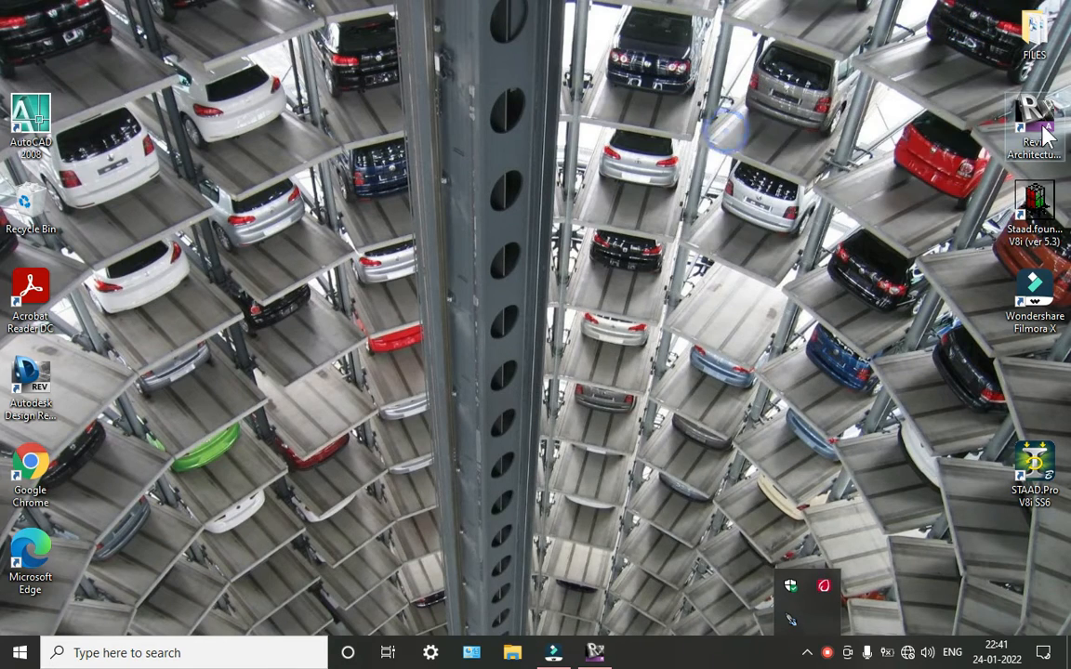
left_click(1038, 125)
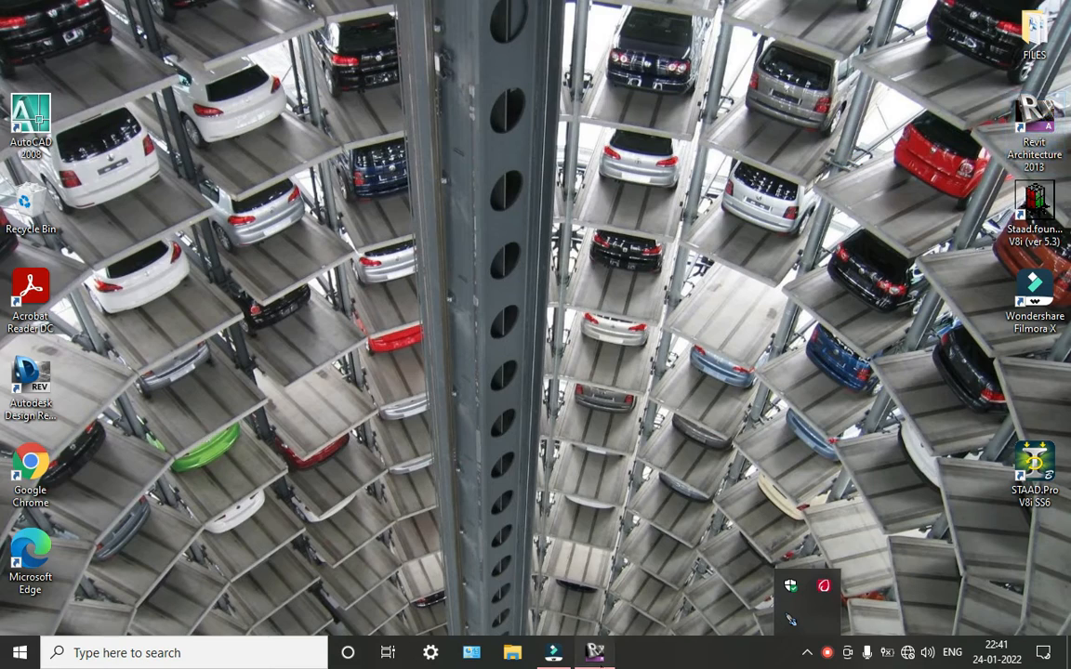
Step: Switch back to Revit Architecture and create a new project from the Architectural Template
left_click(595, 653)
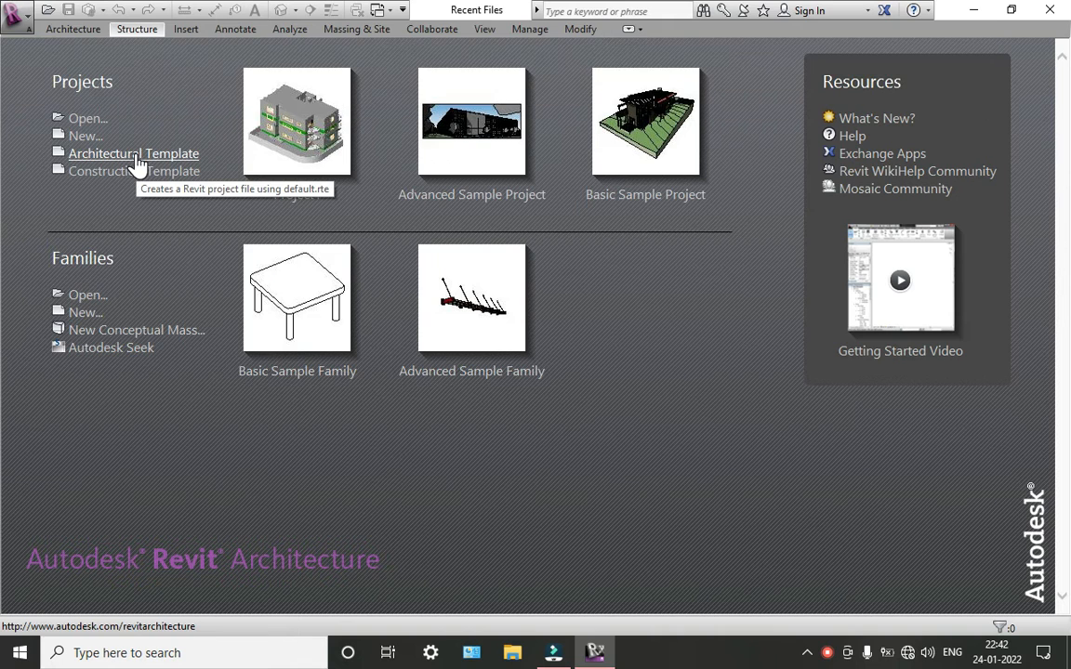
left_click(136, 156)
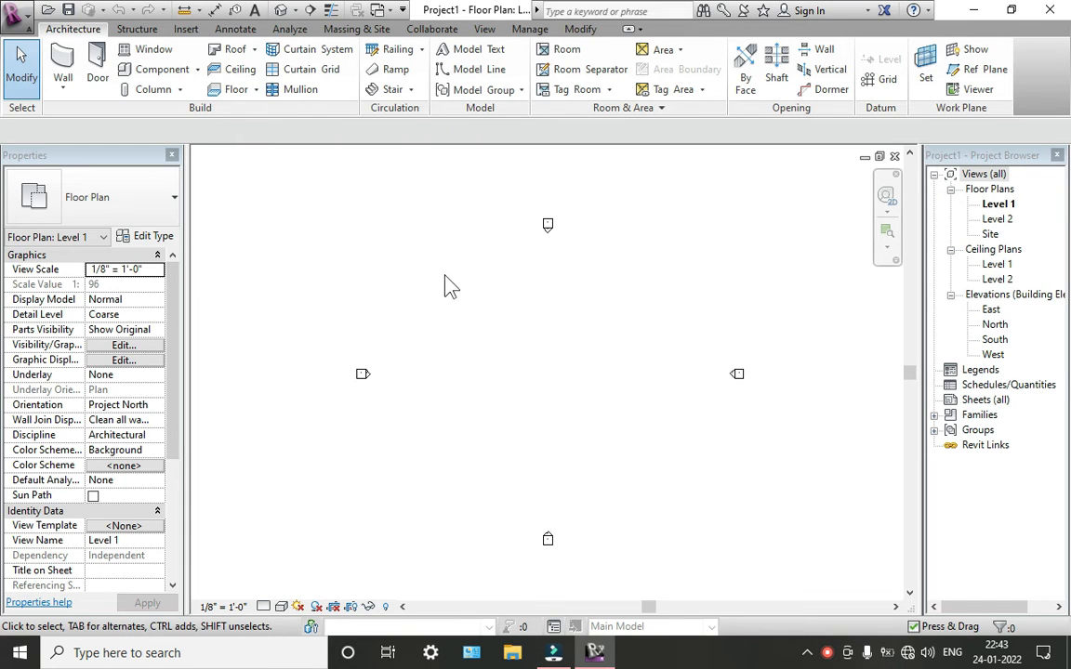
Step: Examine the four elevation markers in the Level 1 floor plan, including the south marker's view line
scroll(552, 542, "up", 2)
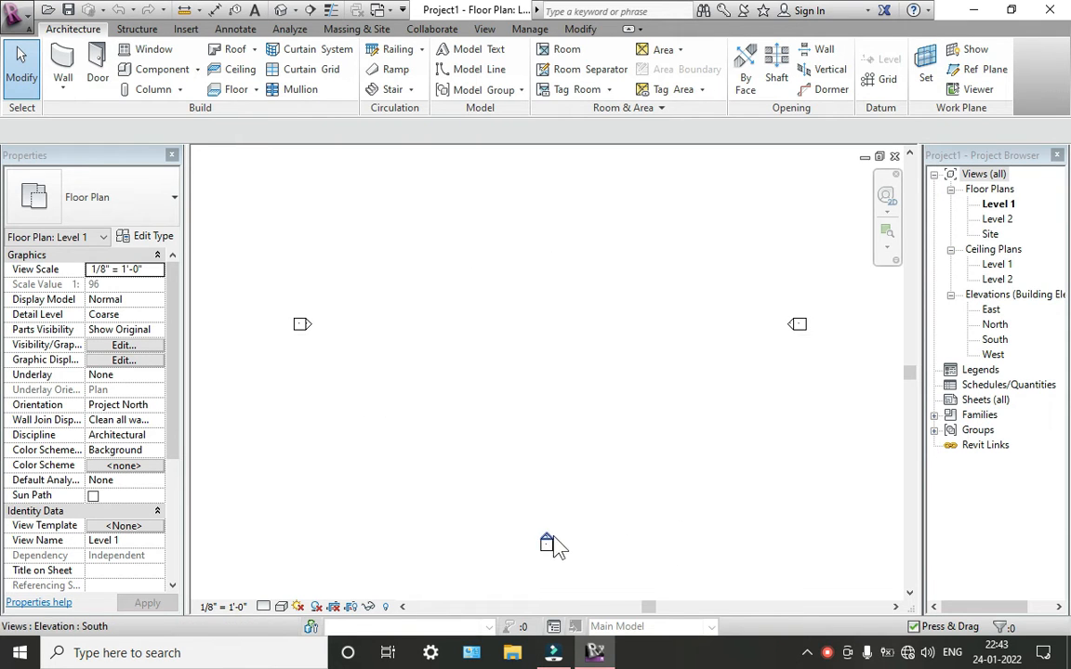
scroll(564, 513, "up", 2)
scroll(527, 519, "down", 2)
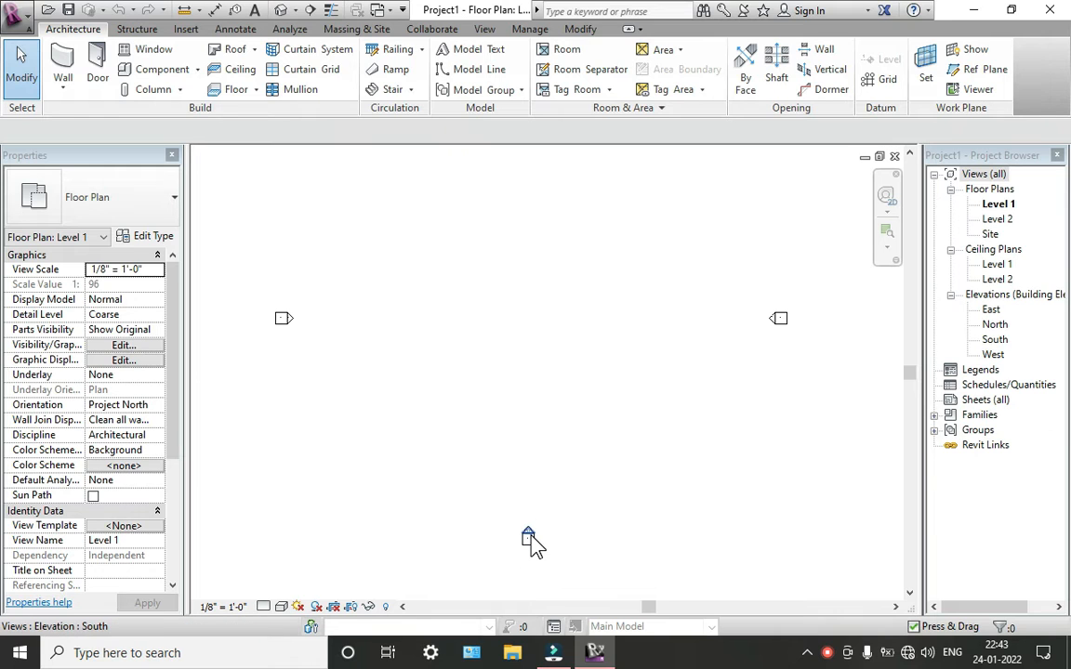
double_click(530, 534)
left_click(571, 491)
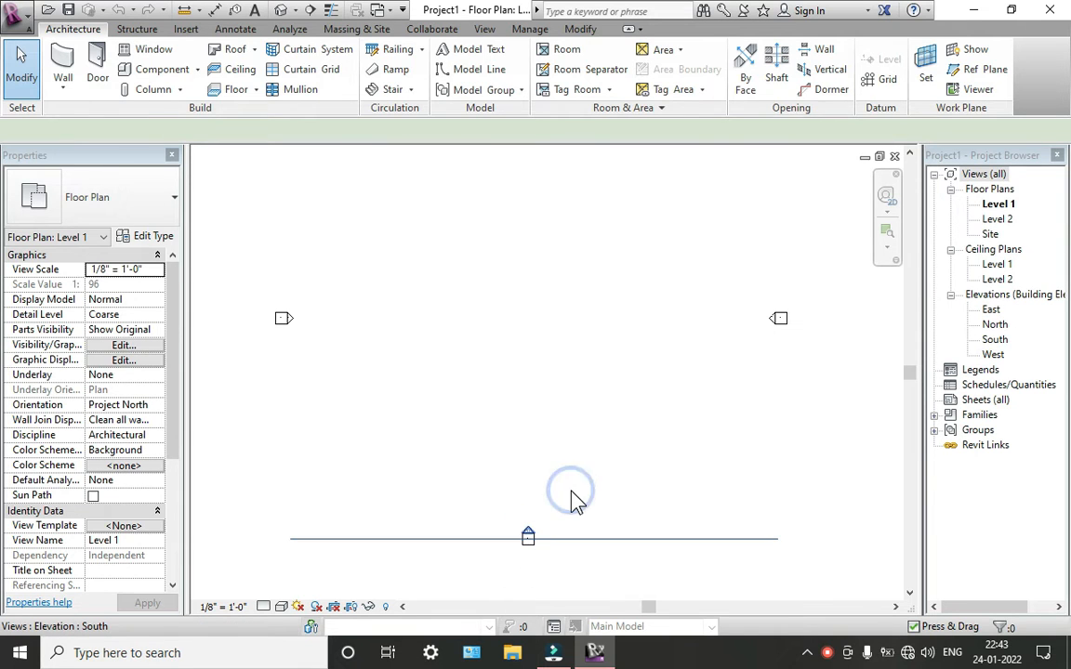
scroll(571, 495, "down", 1)
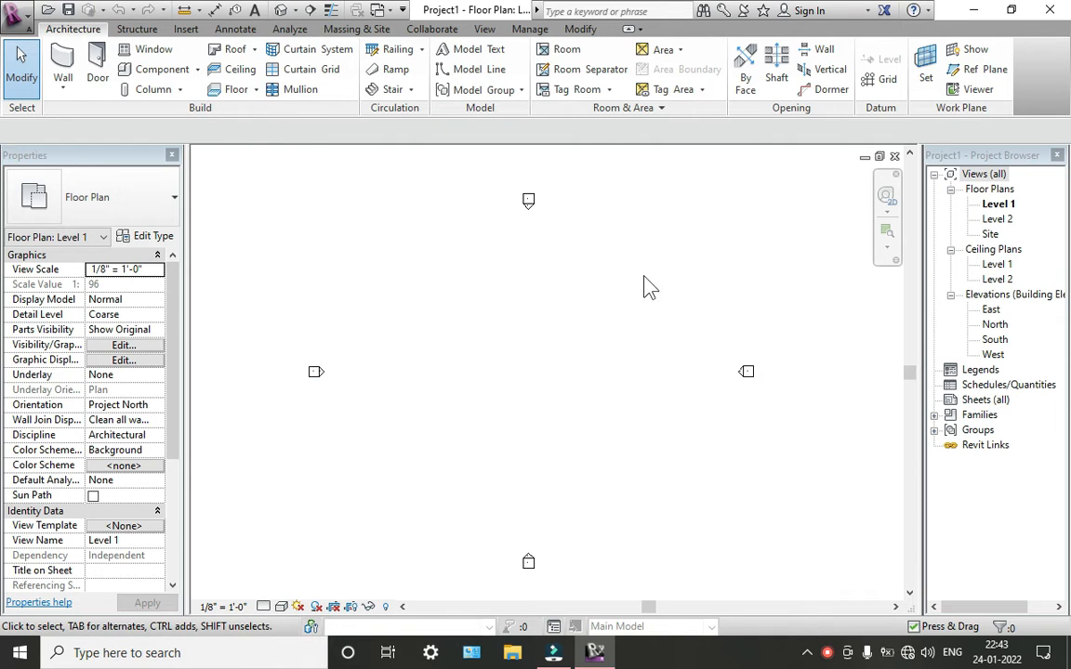
scroll(467, 382, "down", 3)
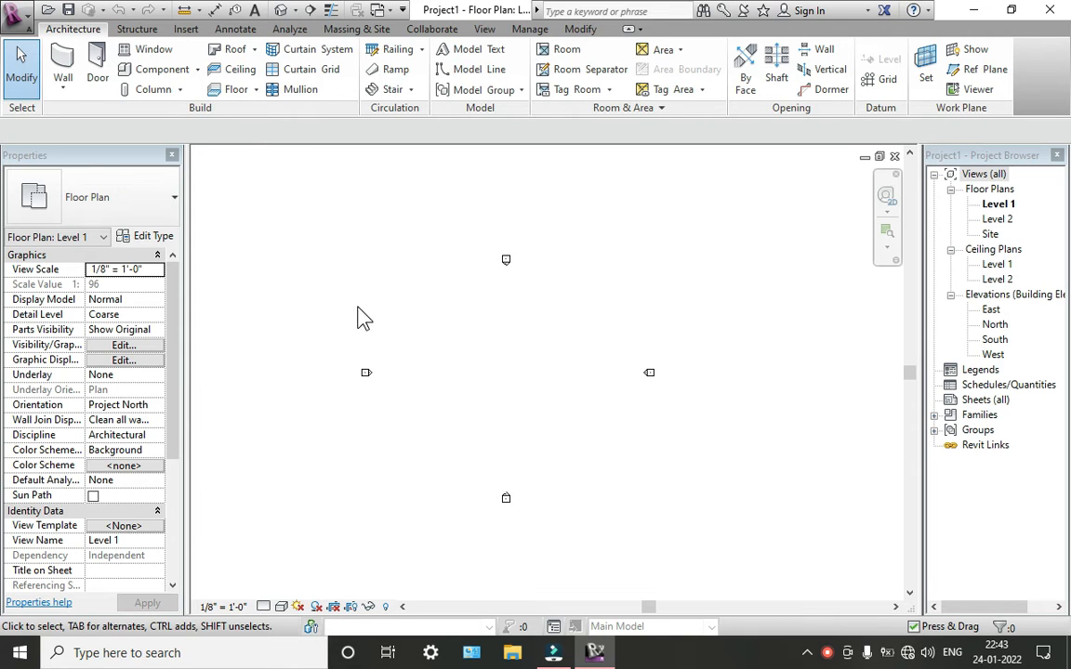
scroll(493, 331, "up", 3)
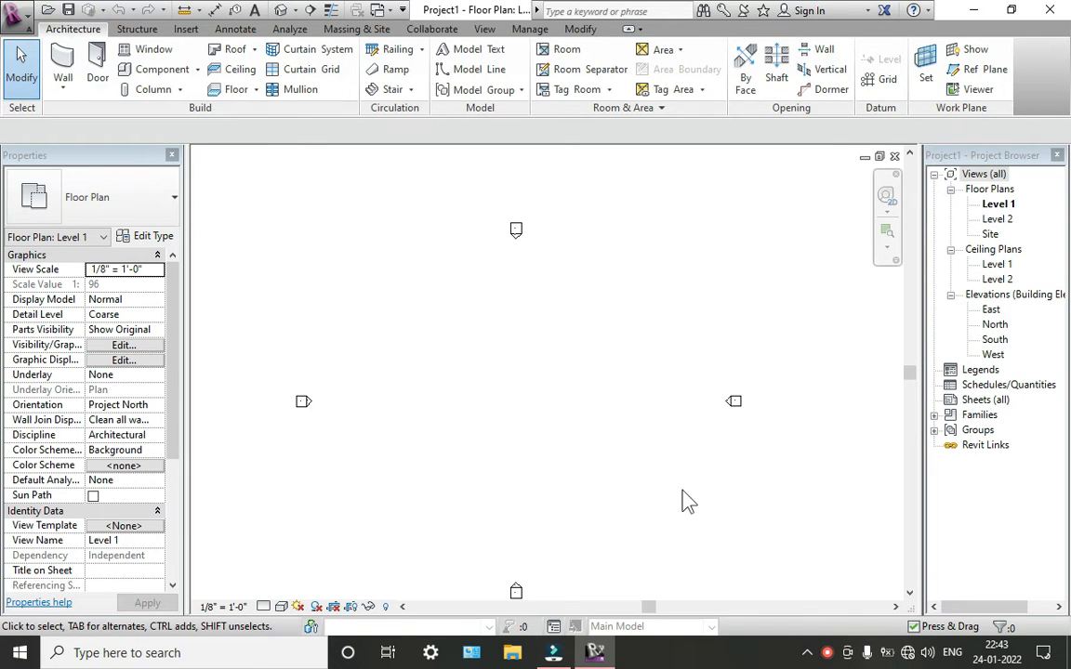
Step: View the East, North, South and West building elevations in turn, checking the level lines in the East view
left_click(966, 174)
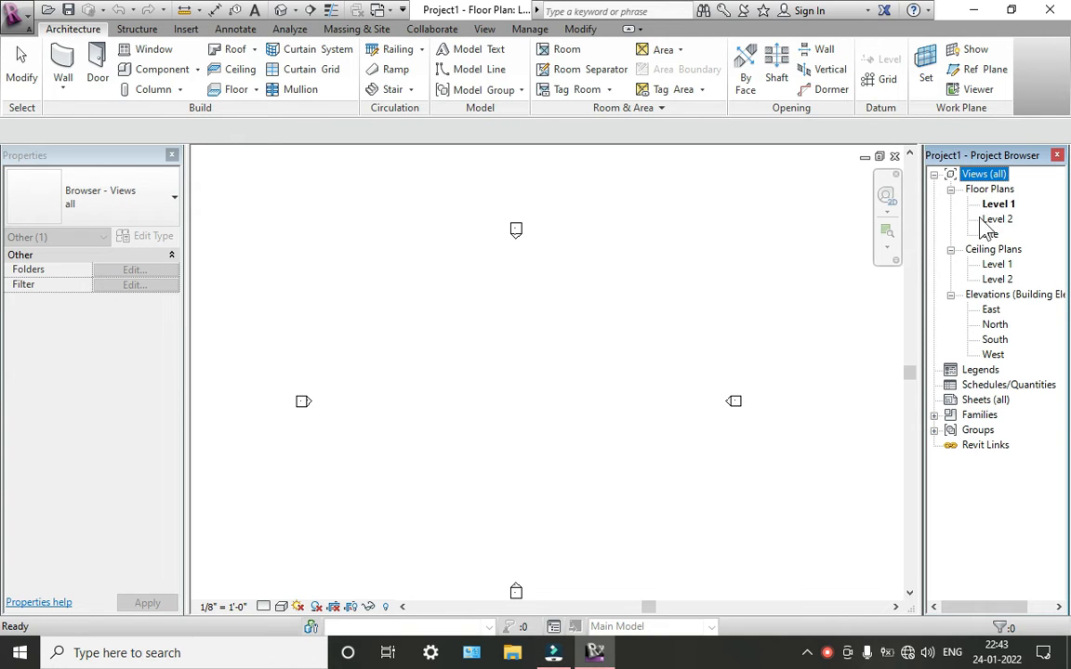
double_click(991, 310)
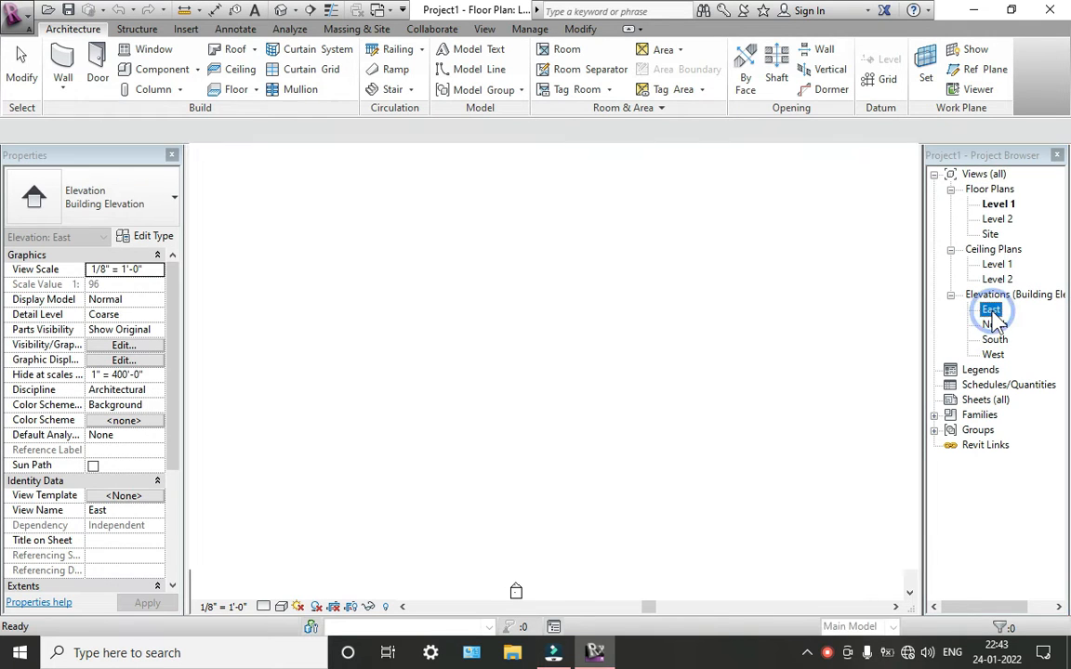
scroll(653, 407, "down", 1)
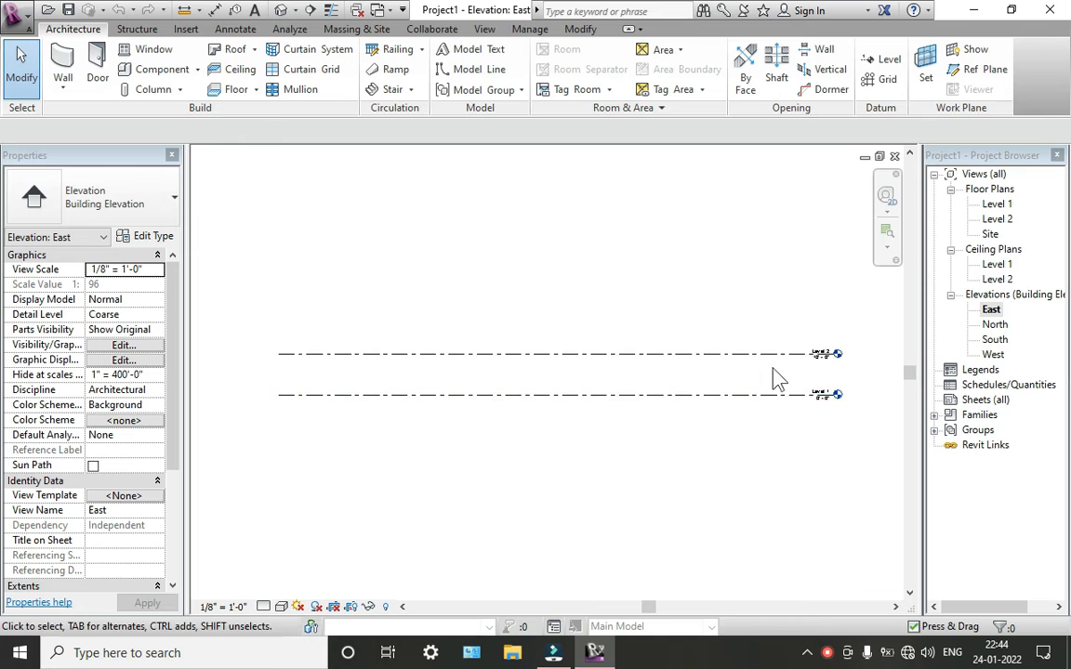
scroll(779, 406, "up", 3)
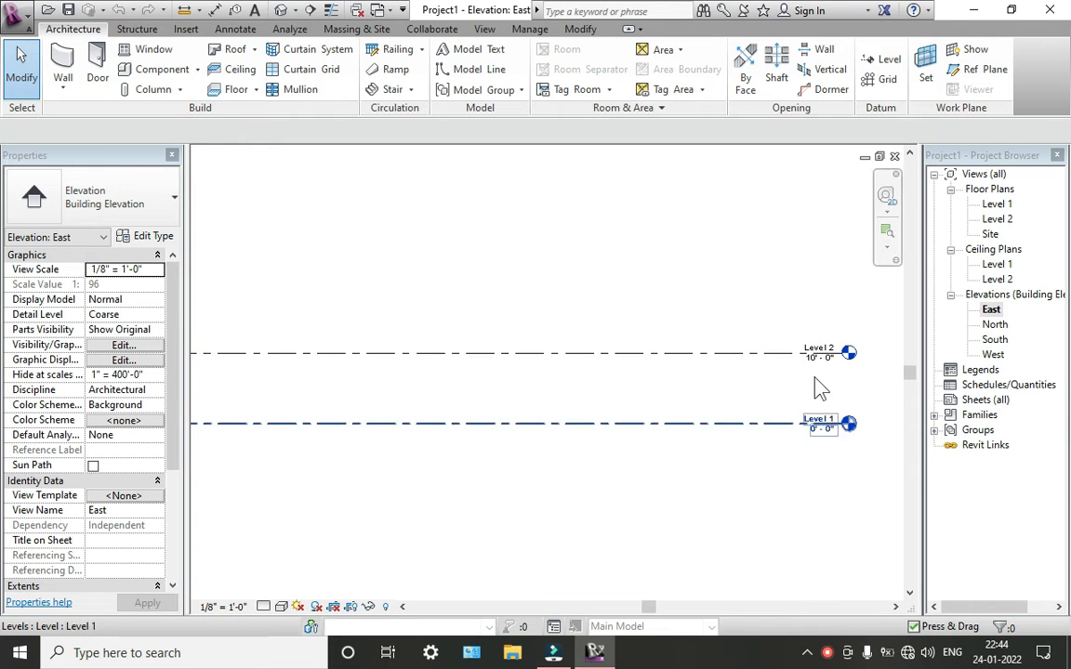
scroll(743, 370, "down", 1)
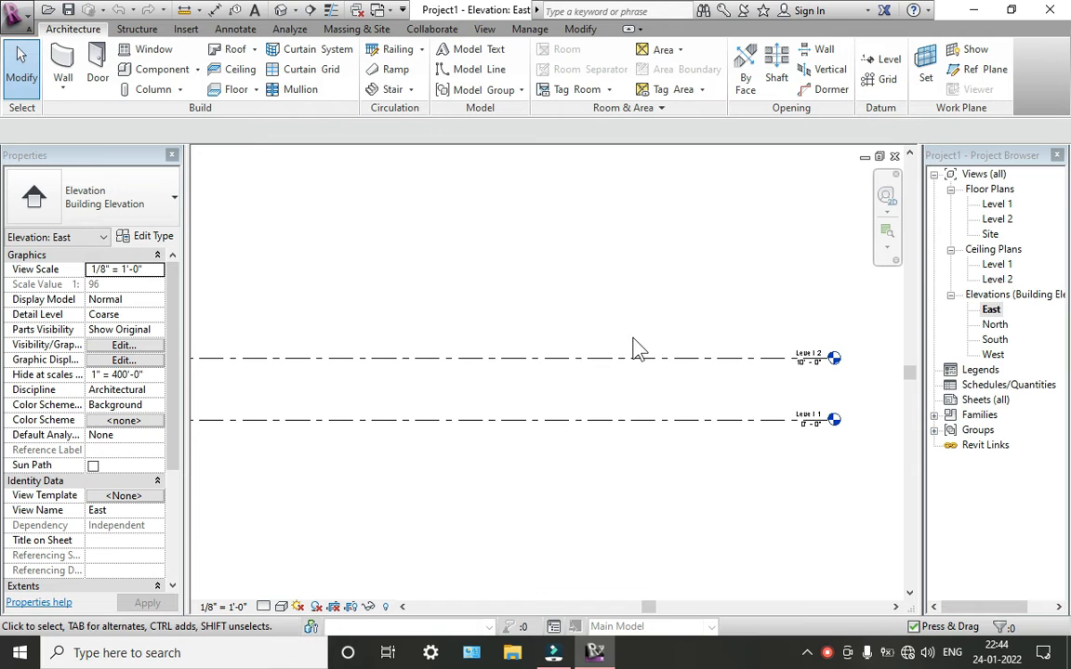
double_click(995, 325)
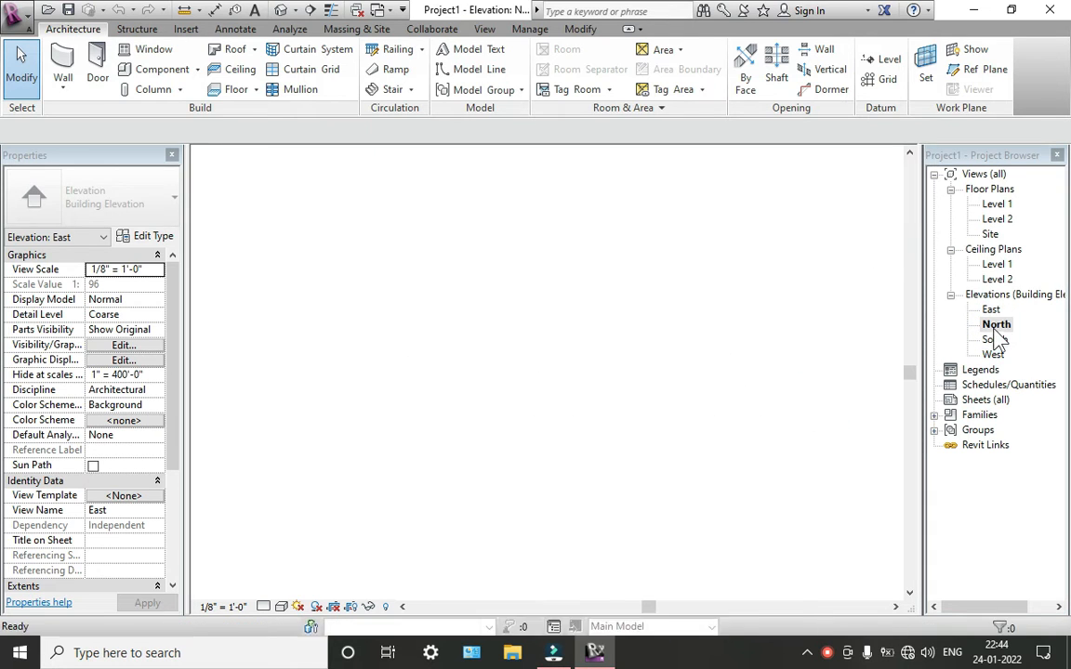
double_click(994, 341)
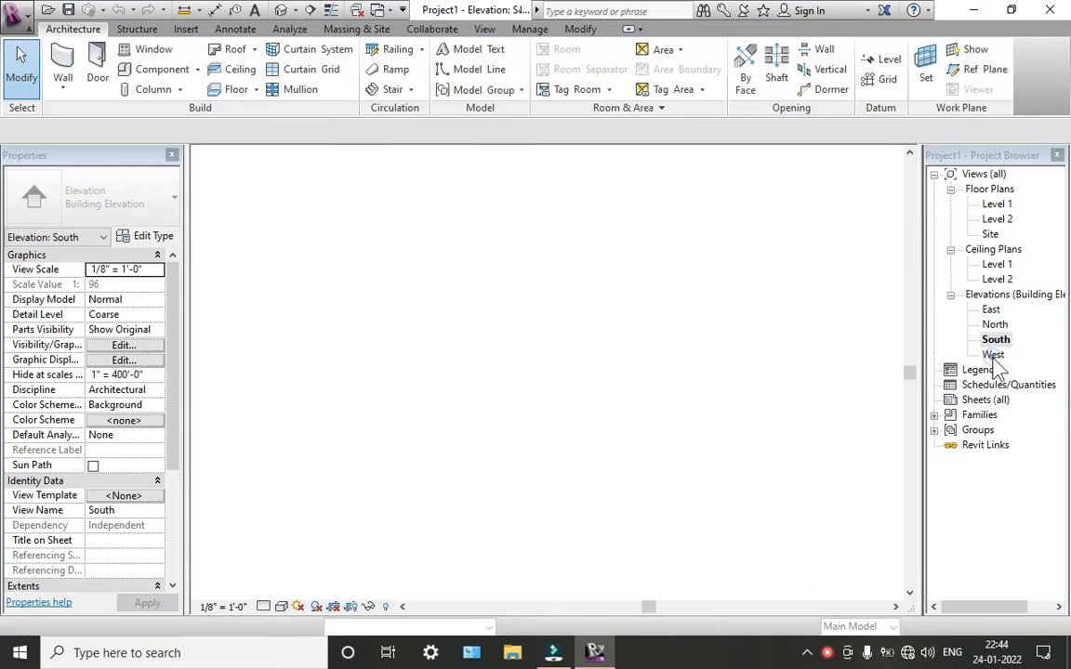
double_click(994, 356)
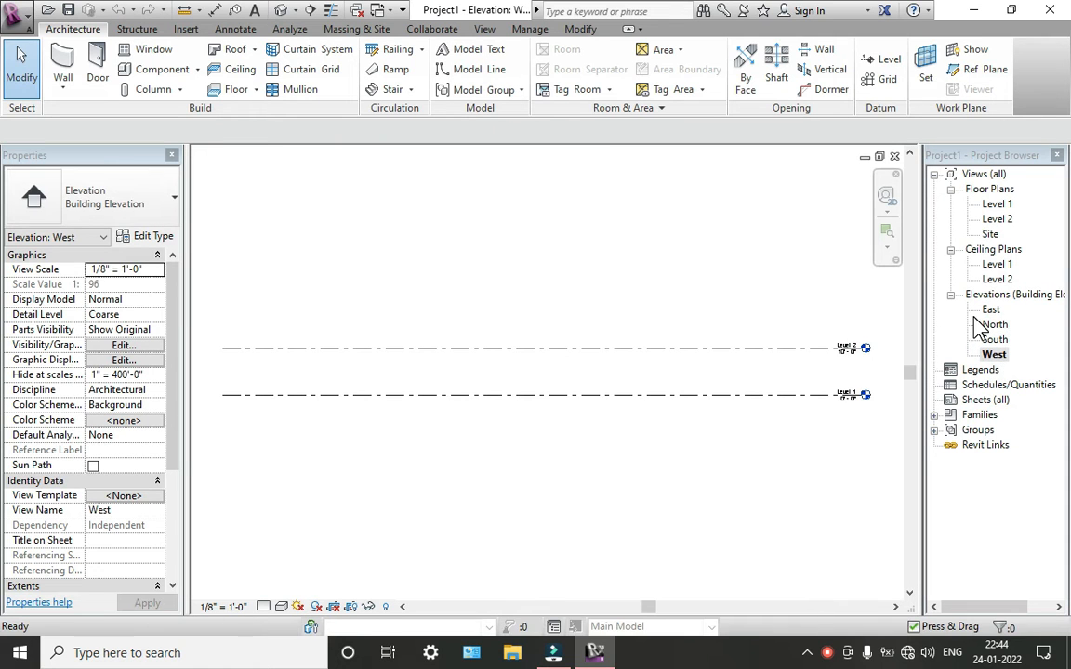
Step: Look at the Level 1 and Site floor plans, ending with the Level 1 floor plan open
left_click(950, 188)
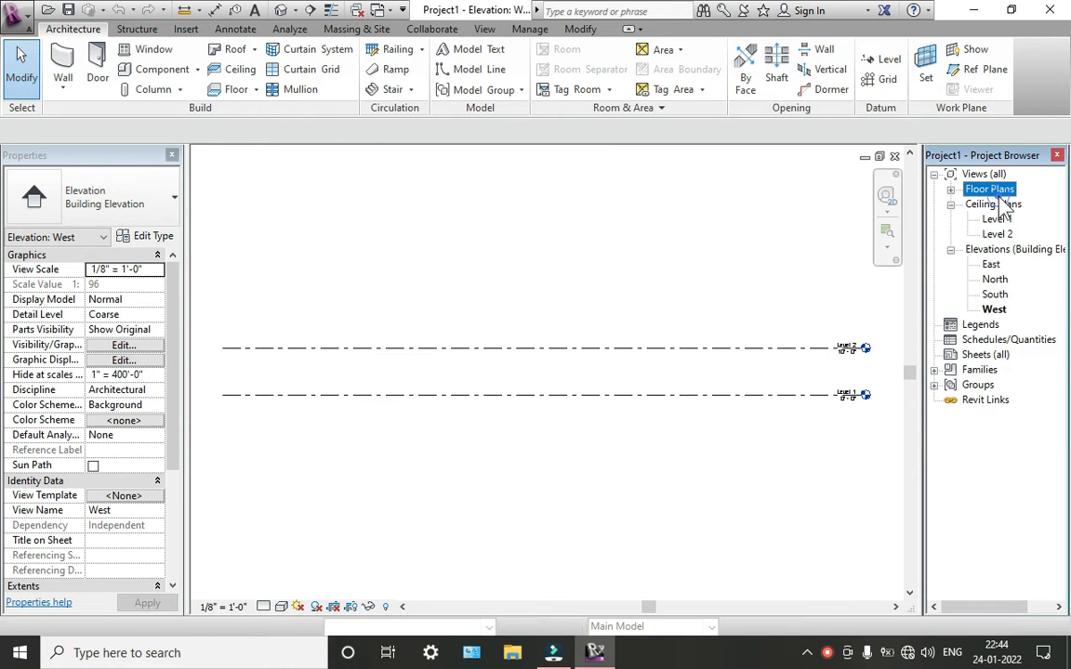
left_click(950, 189)
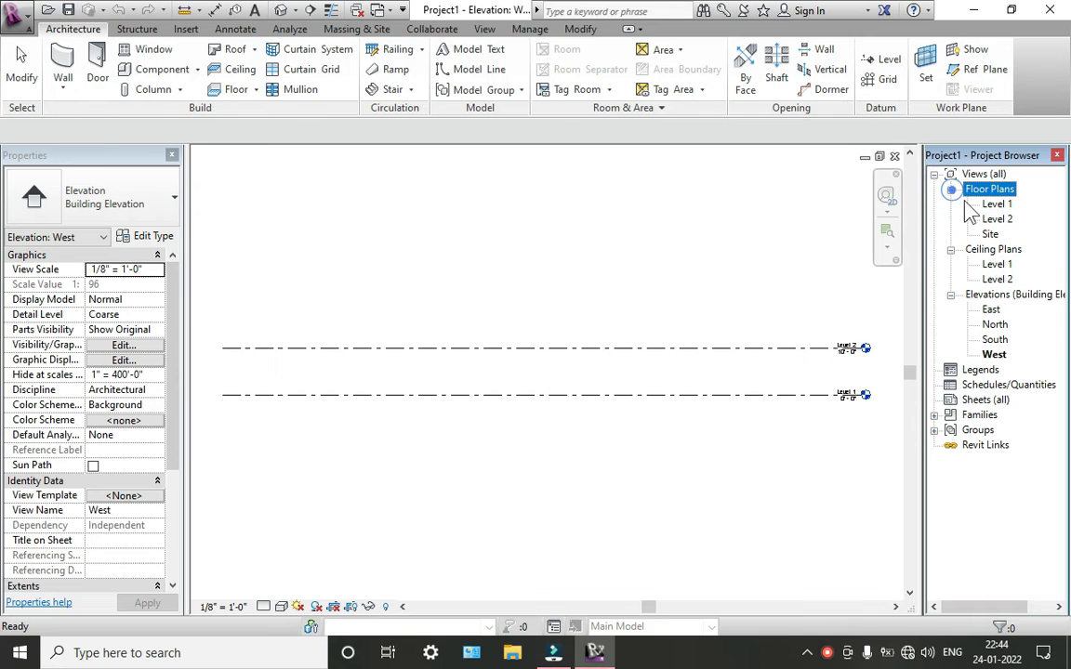
double_click(997, 203)
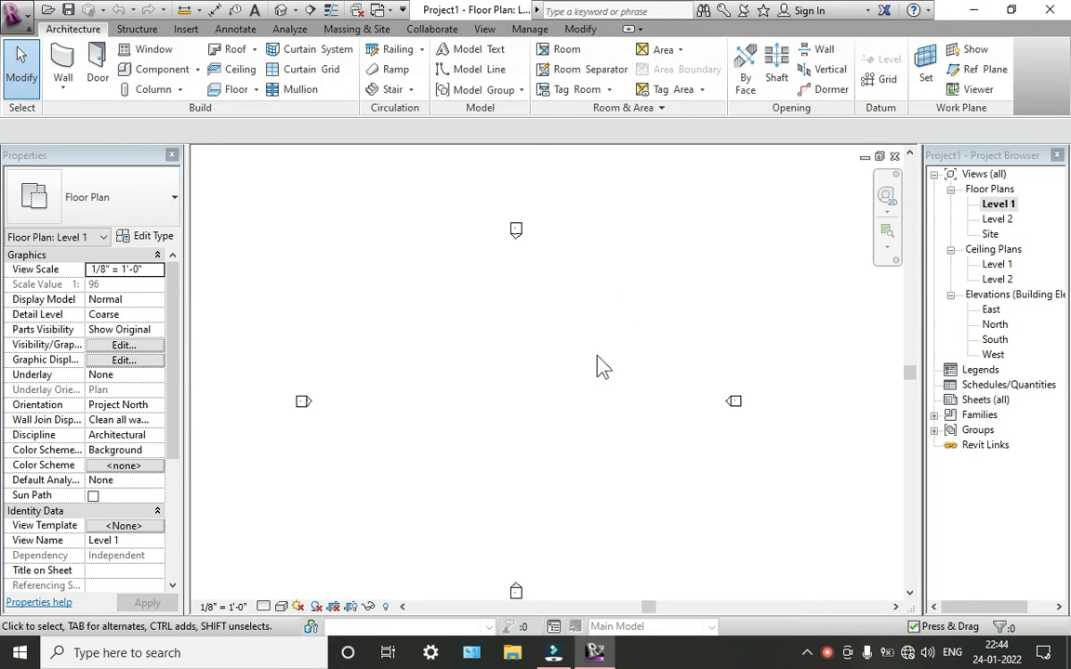
double_click(991, 234)
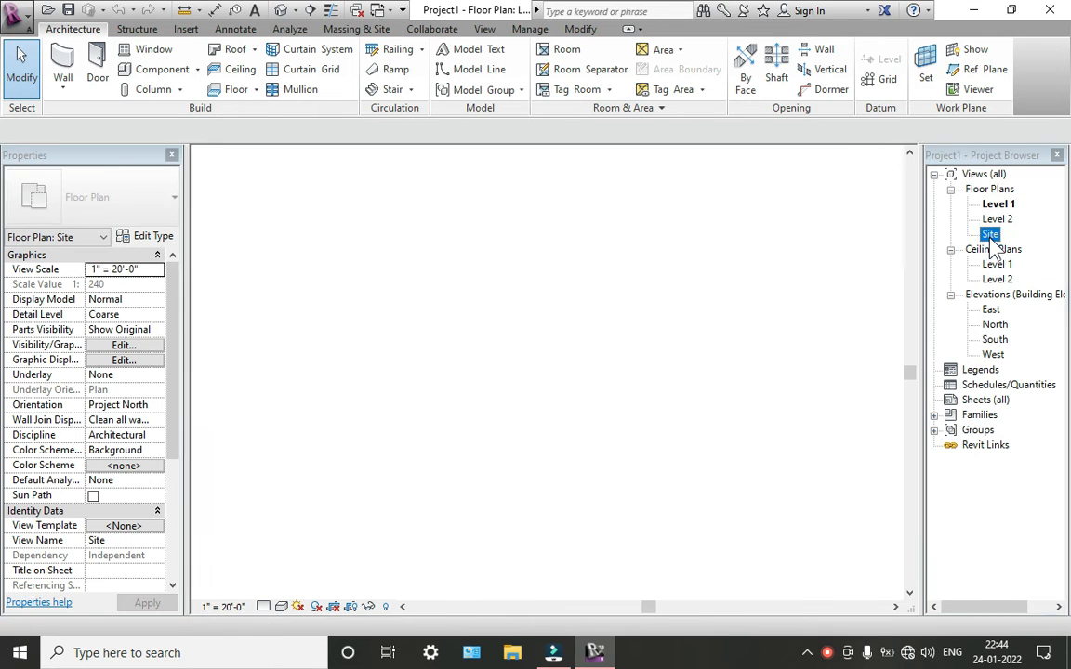
scroll(576, 395, "down", 2)
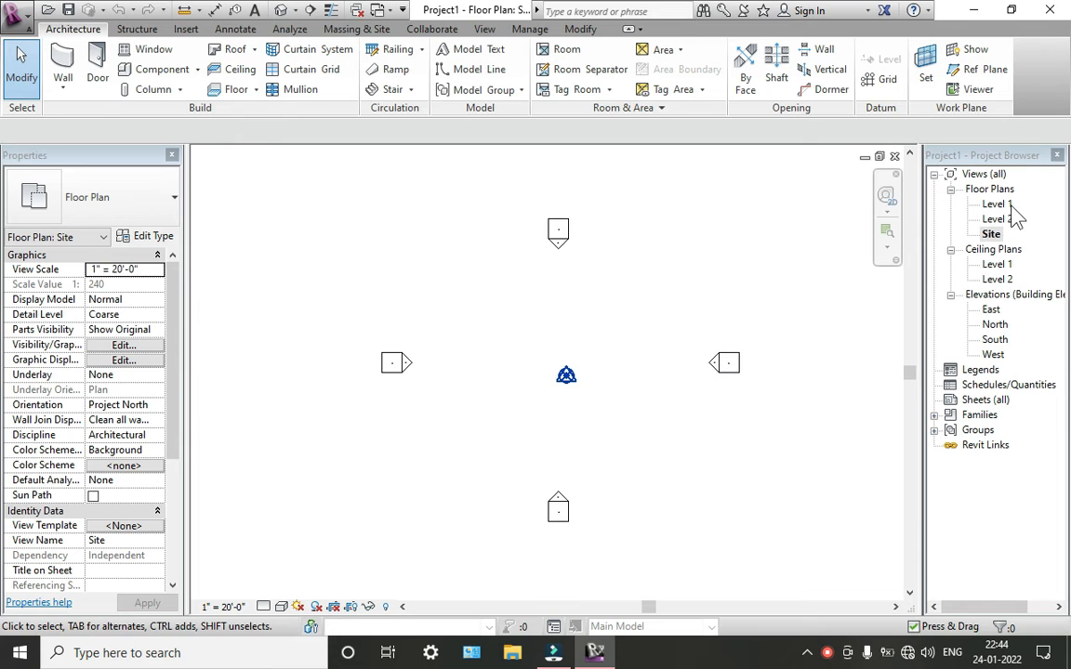
double_click(996, 203)
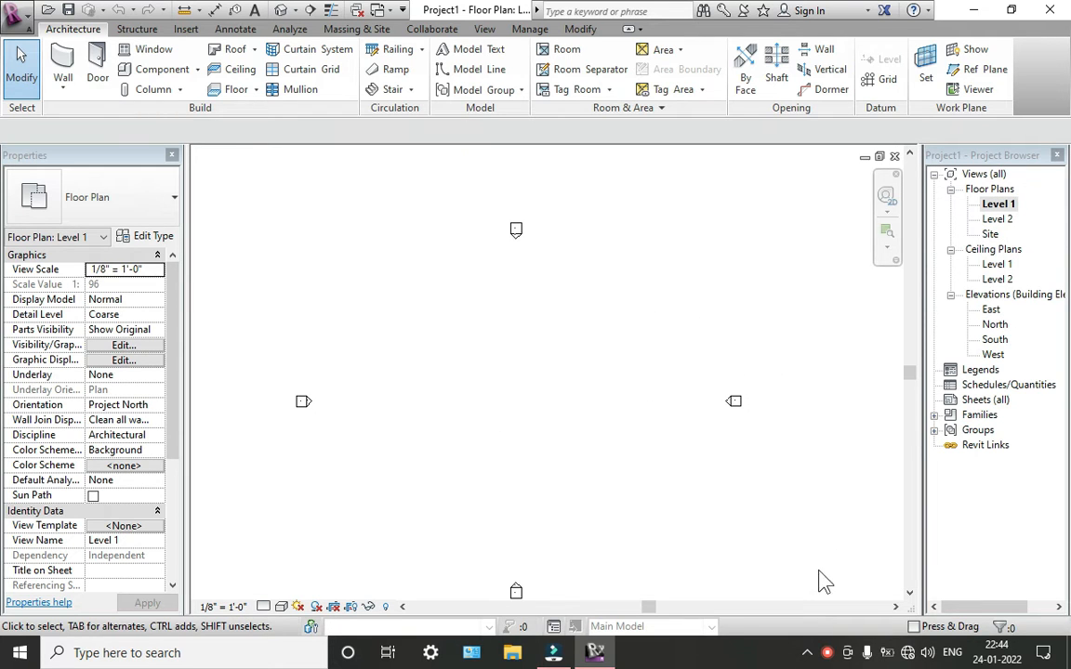
left_click(825, 654)
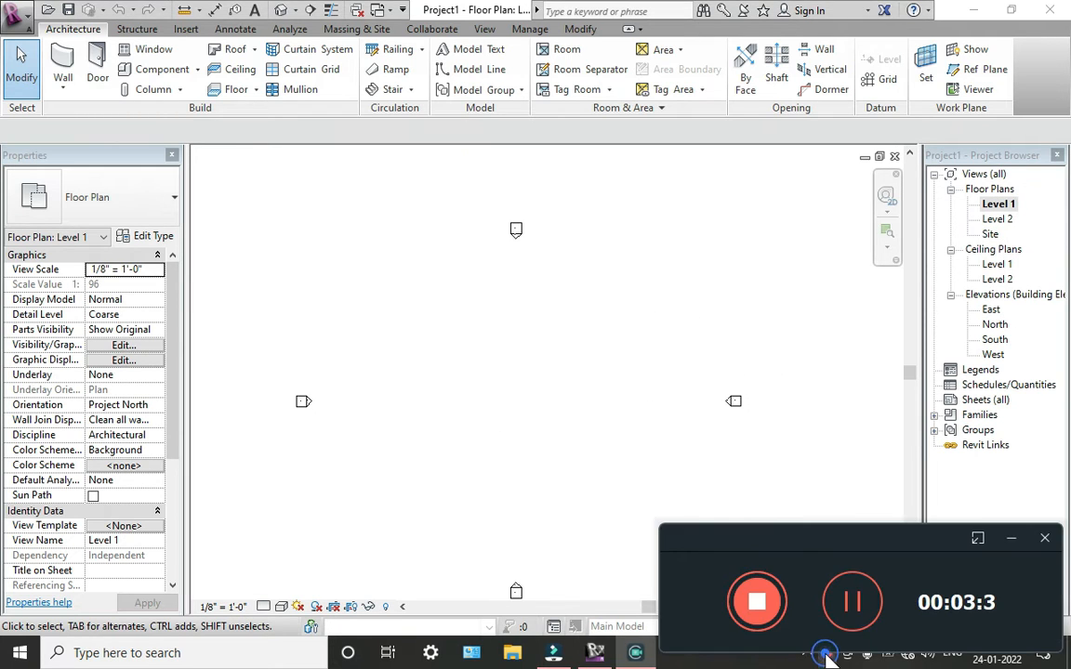
left_click(1012, 539)
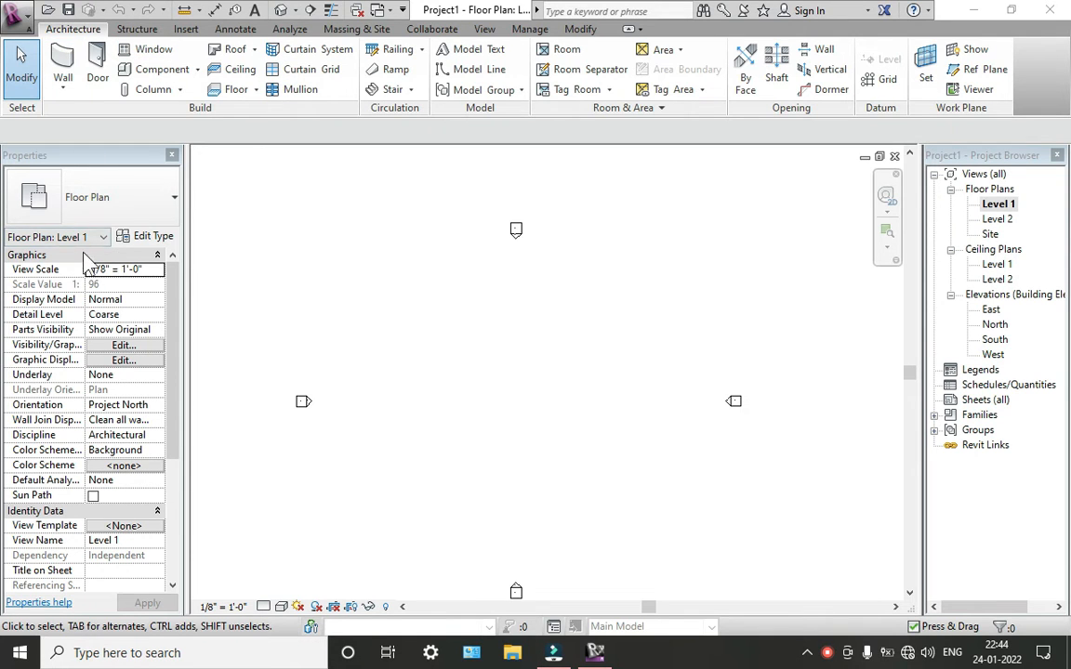
scroll(93, 339, "down", 1)
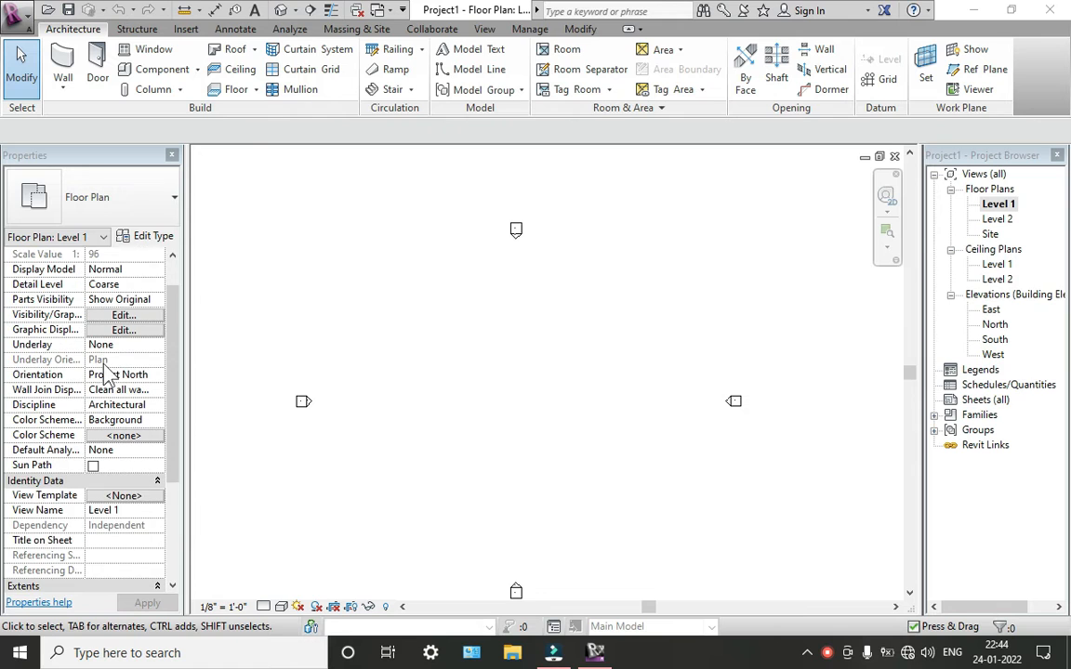
scroll(107, 369, "up", 1)
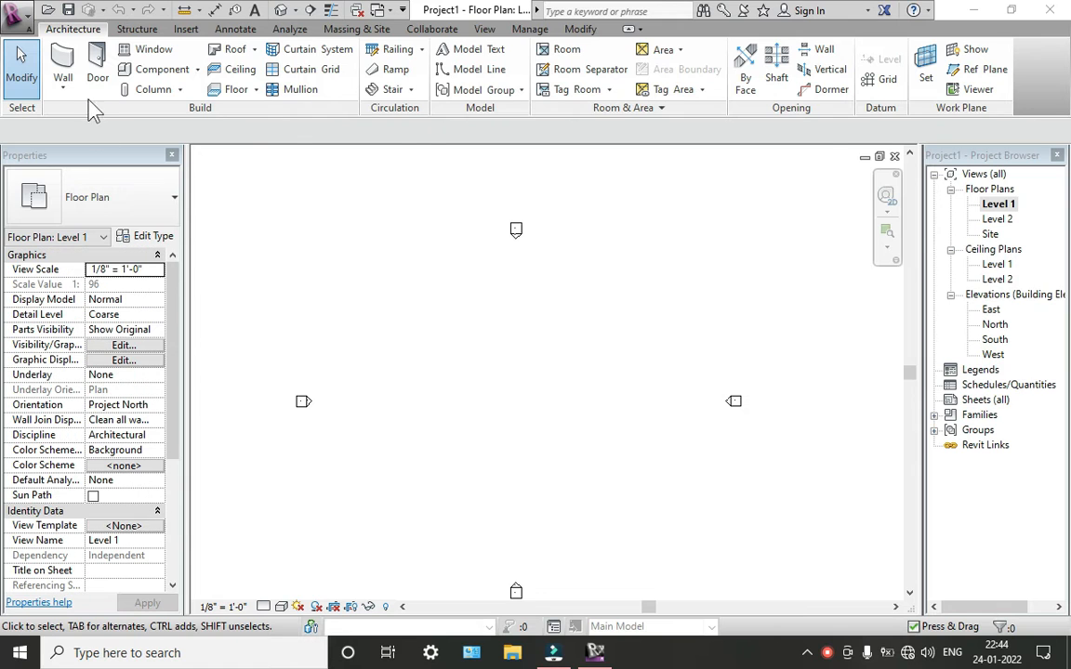
Step: Start the Wall tool and look through the available basic and curtain wall types, leaving it without drawing a wall
left_click(66, 57)
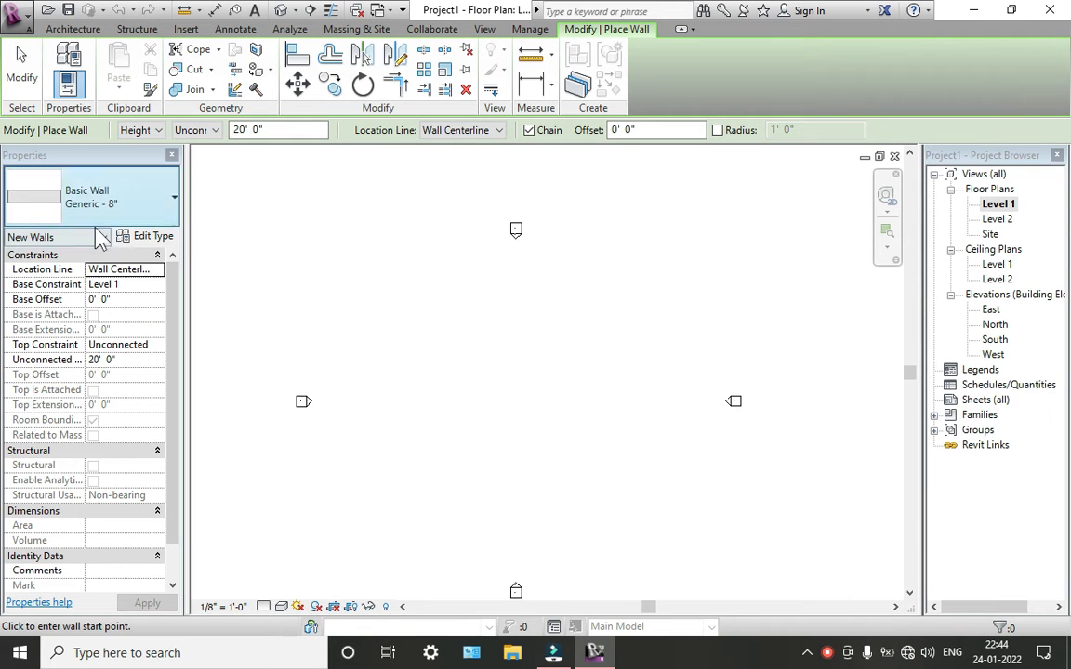
left_click(120, 205)
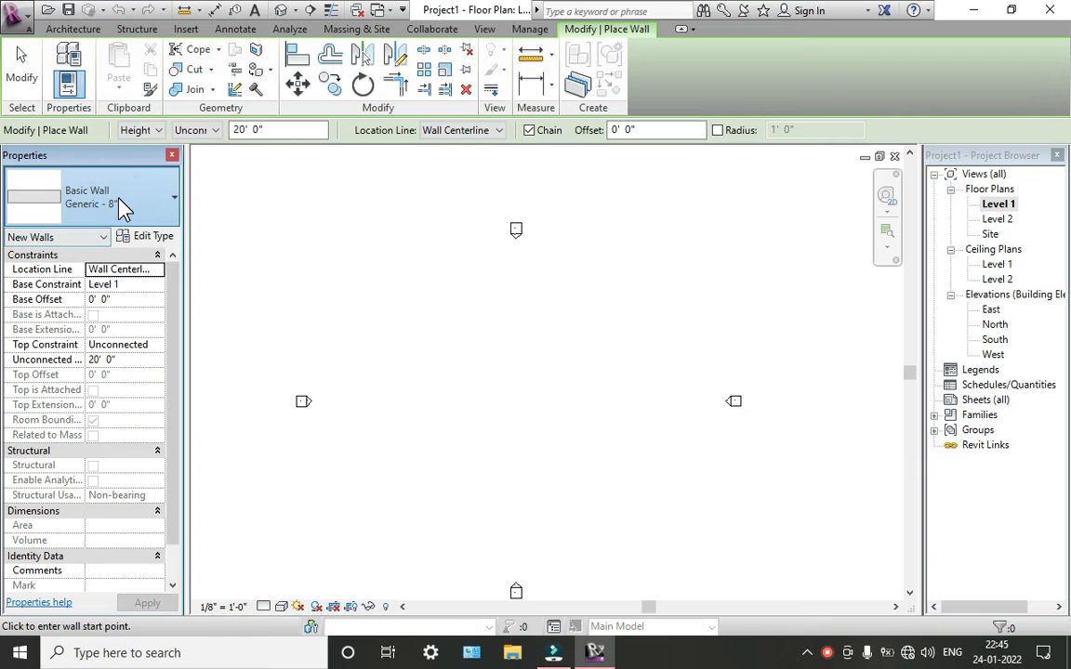
left_click(119, 200)
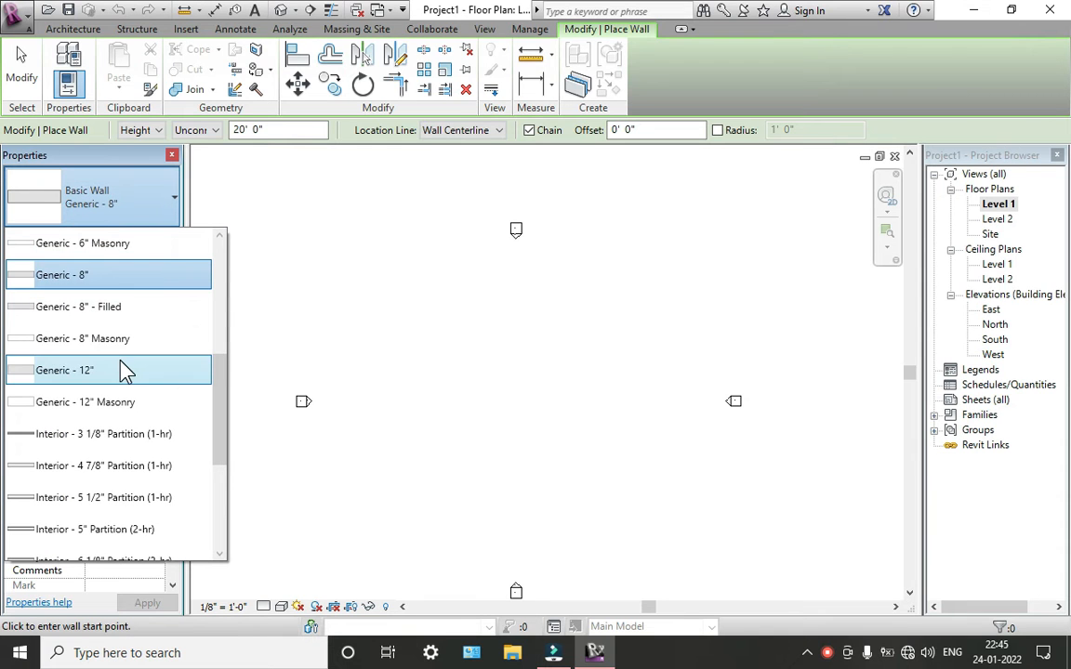
scroll(118, 352, "down", 2)
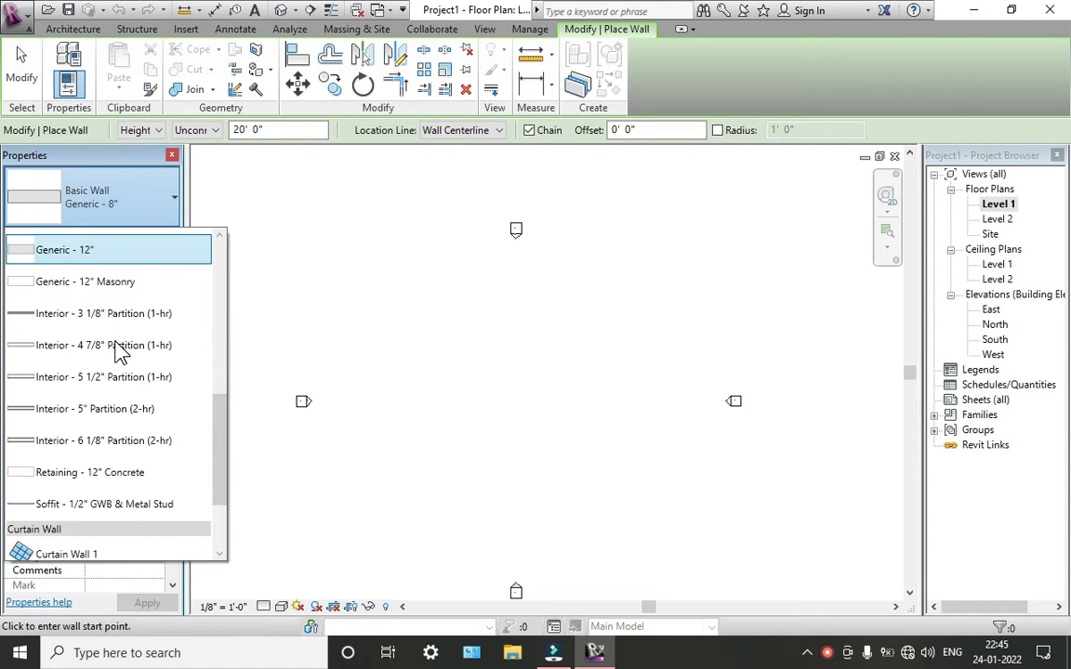
scroll(88, 475, "up", 2)
scroll(97, 493, "down", 2)
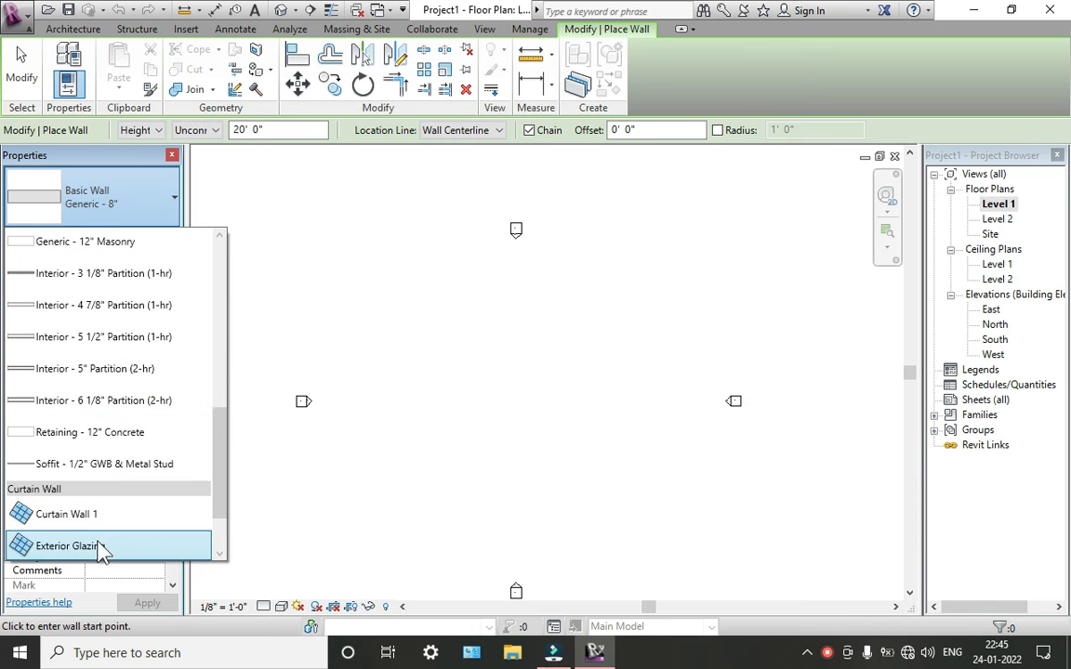
scroll(102, 465, "up", 5)
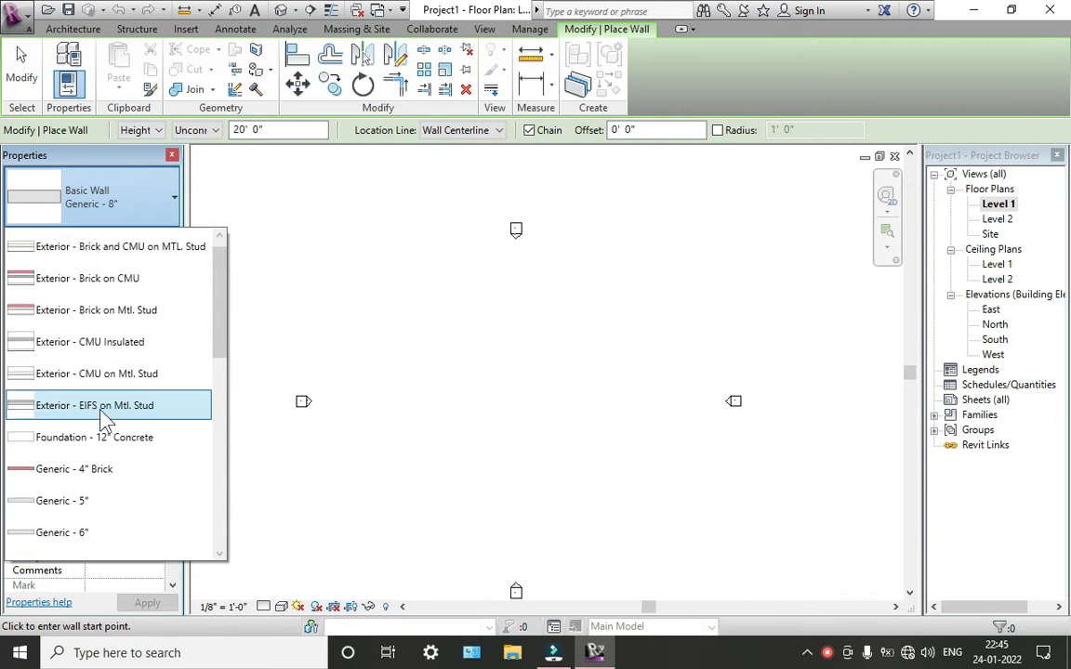
scroll(100, 410, "up", 1)
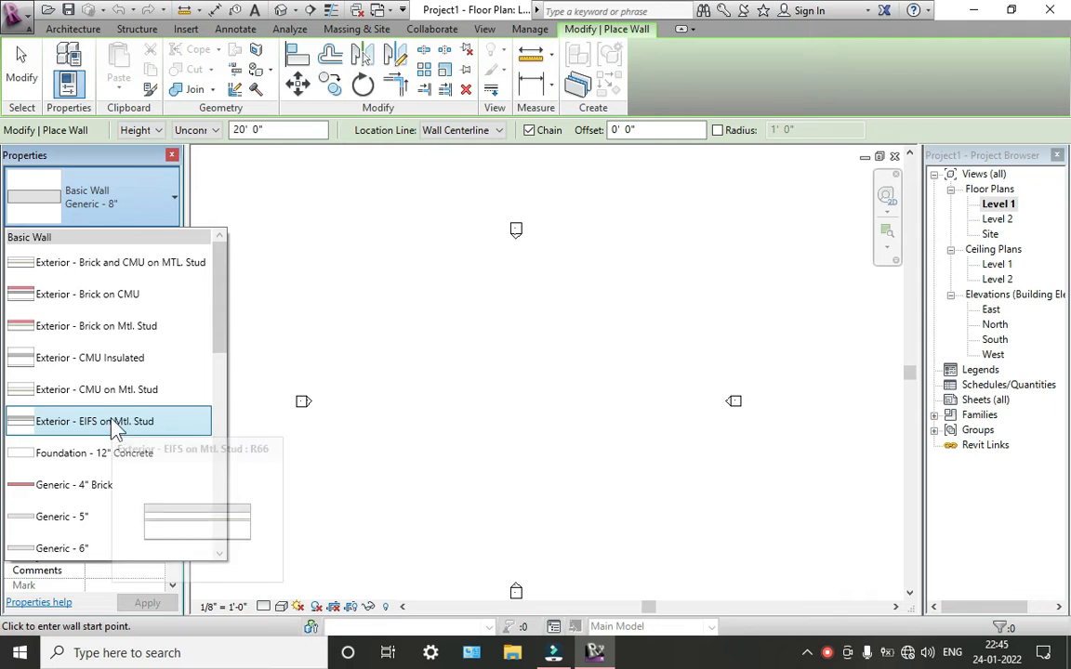
left_click(155, 178)
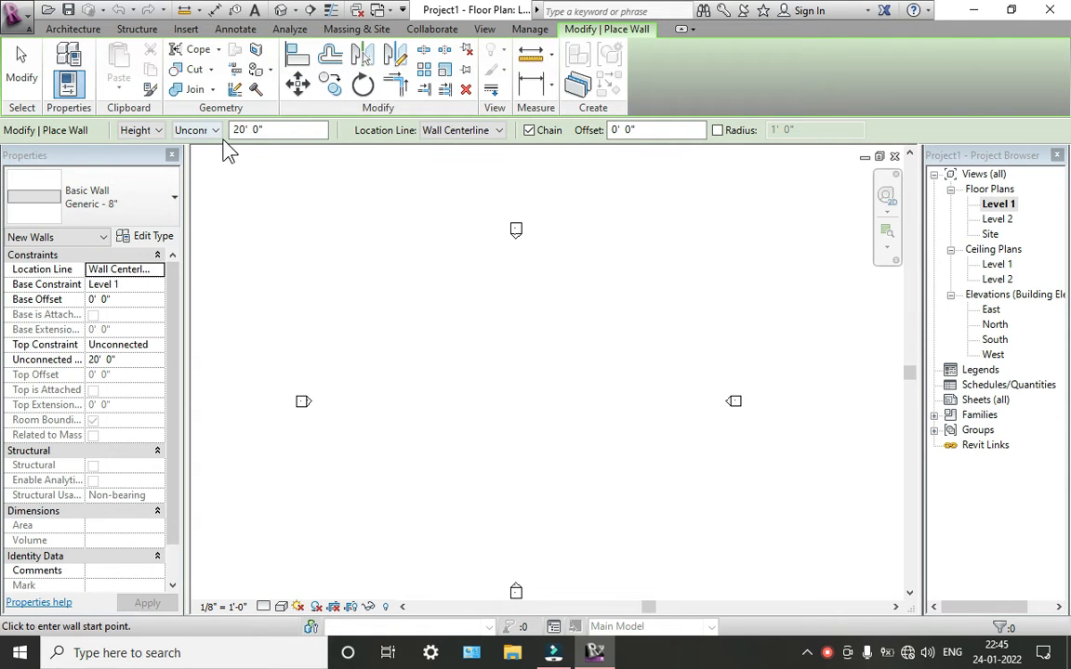
key("Escape")
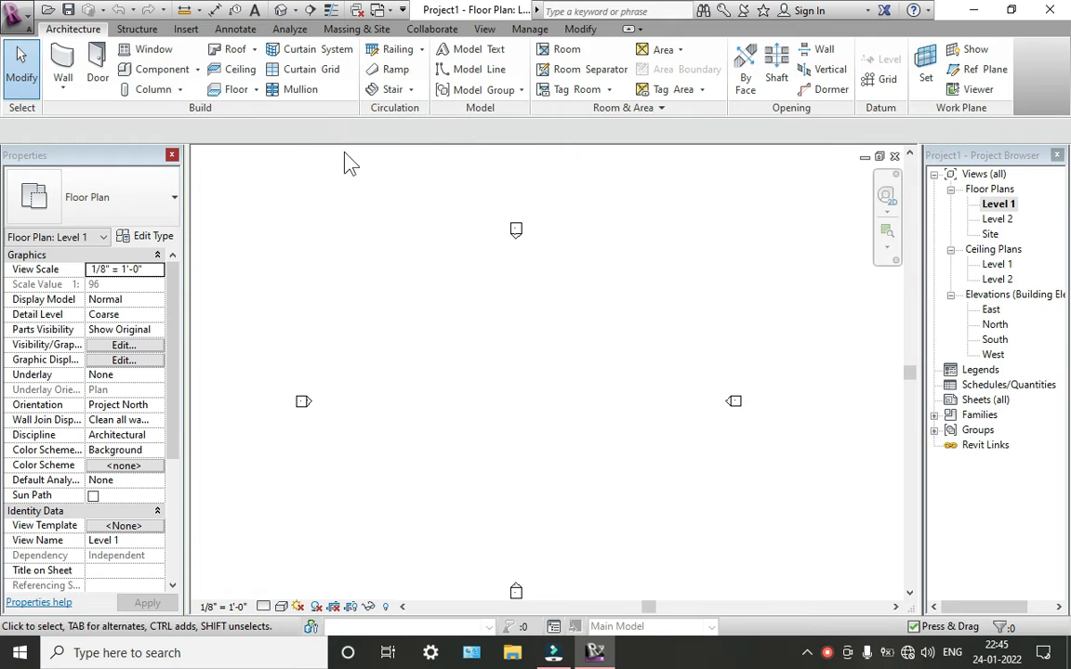
Step: Place two 24" x 24" rectangular architectural columns up to Level 2, between the elevation markers in the Level 1 floor plan
left_click(180, 89)
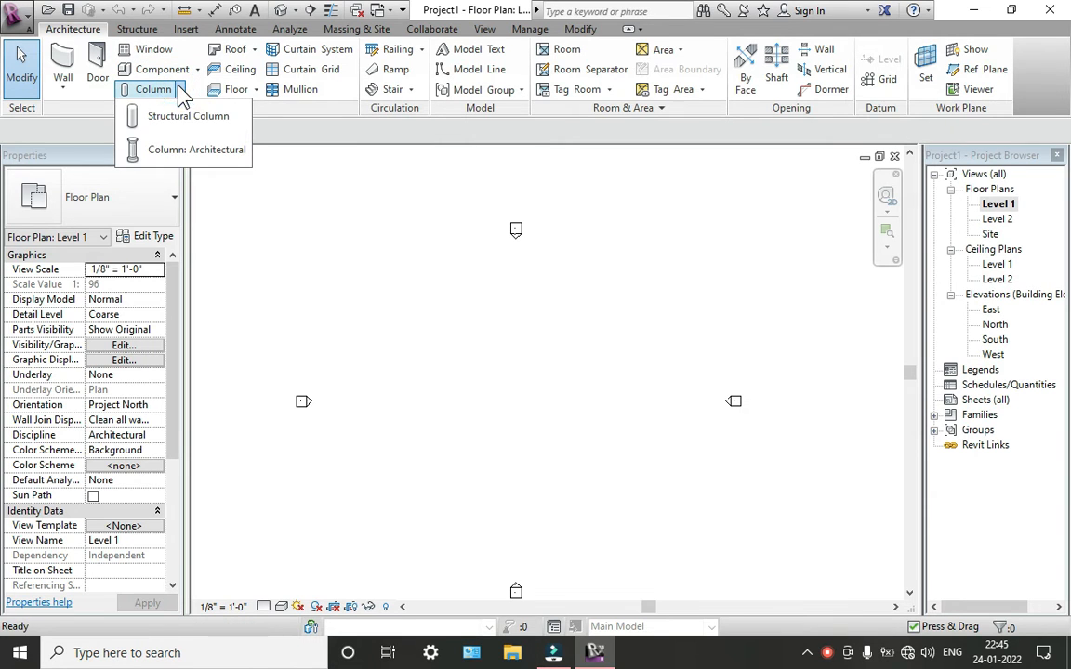
left_click(184, 152)
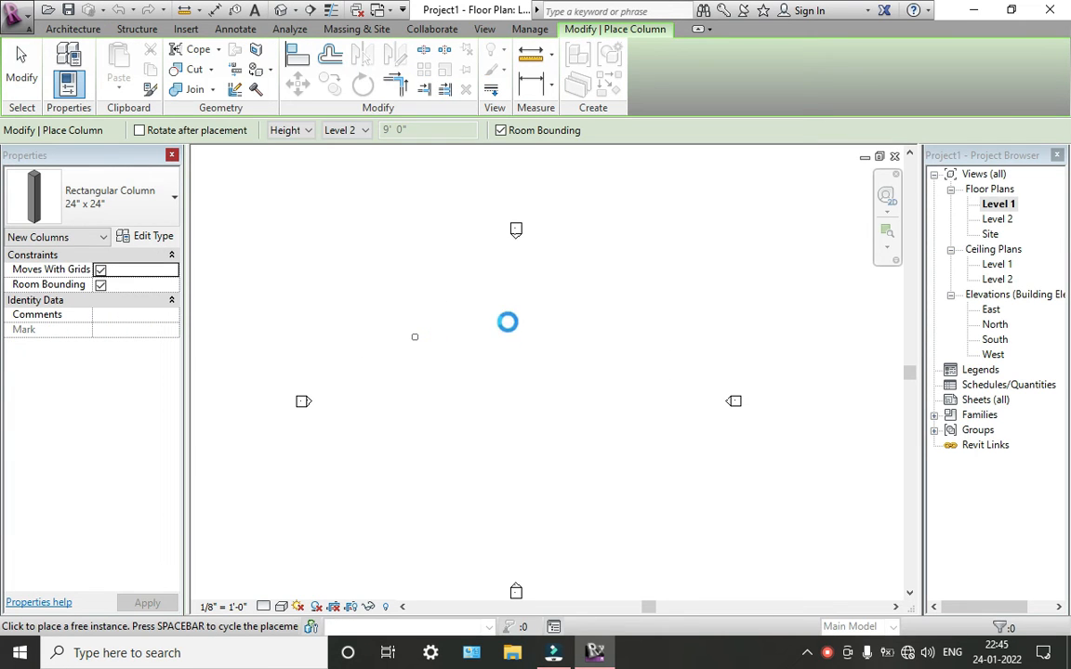
left_click(610, 349)
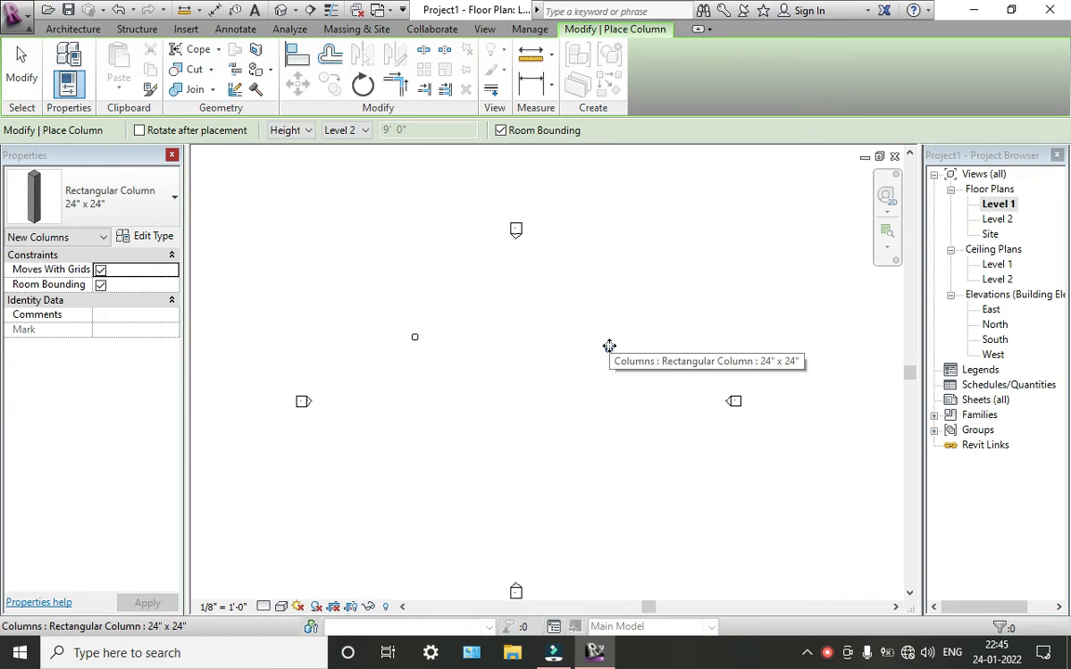
left_click(782, 357)
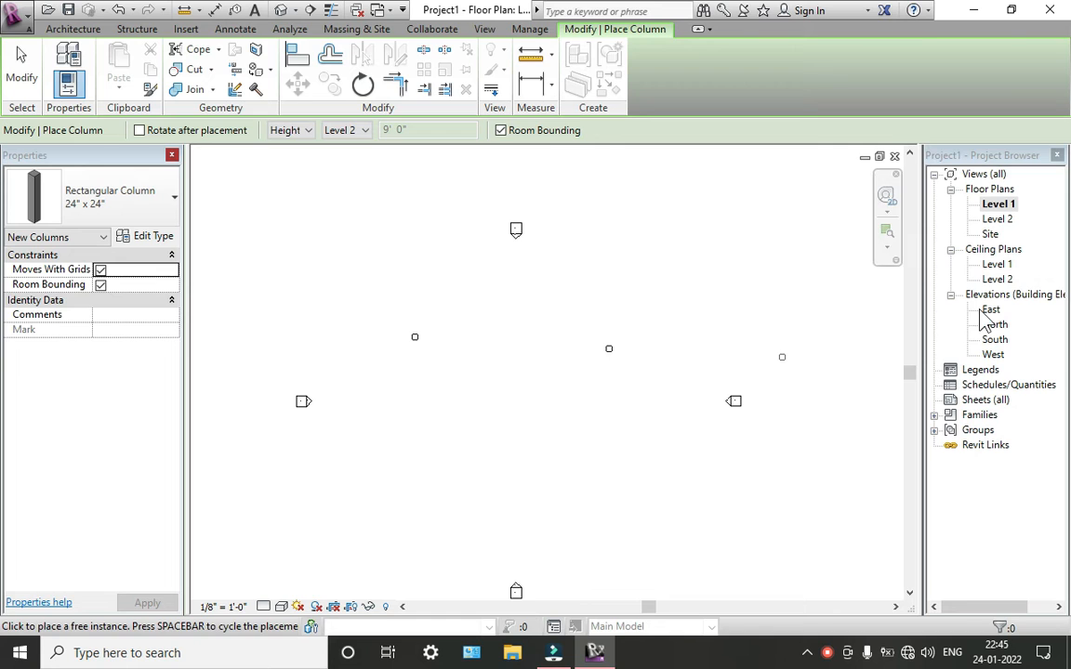
Step: Open the East elevation and set its visual style to Realistic to show the columns
double_click(987, 310)
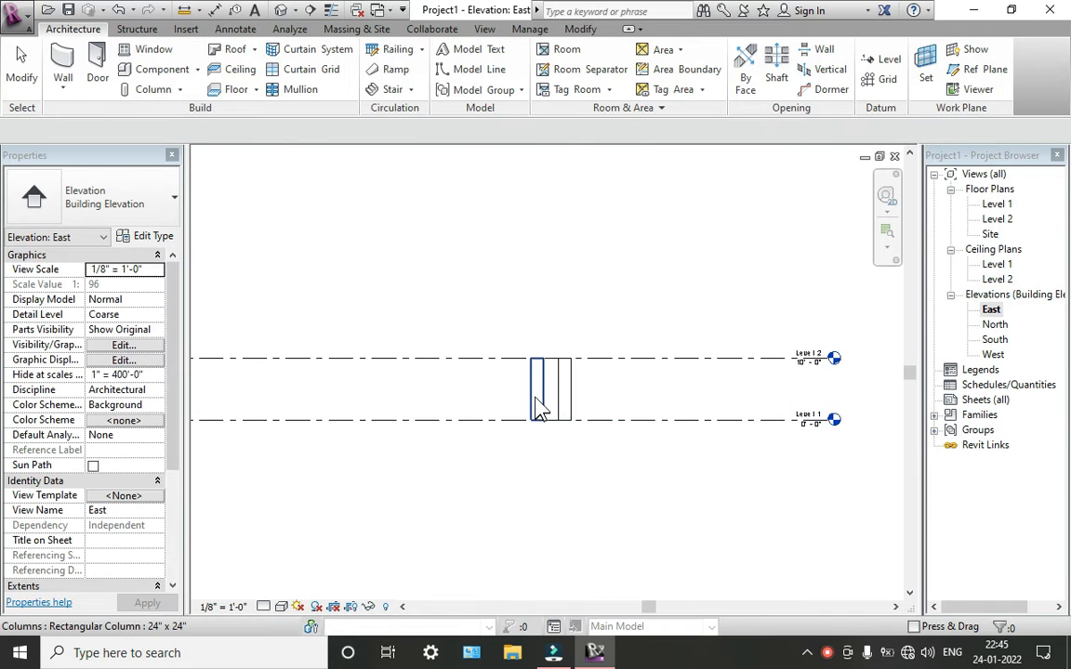
scroll(544, 377, "up", 5)
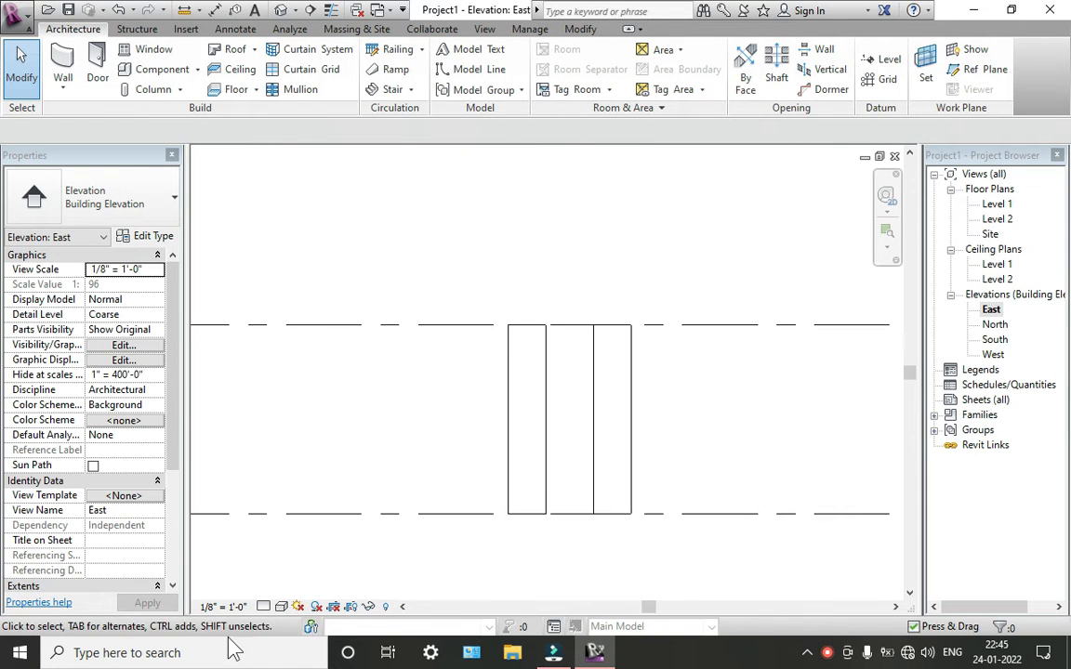
left_click(281, 606)
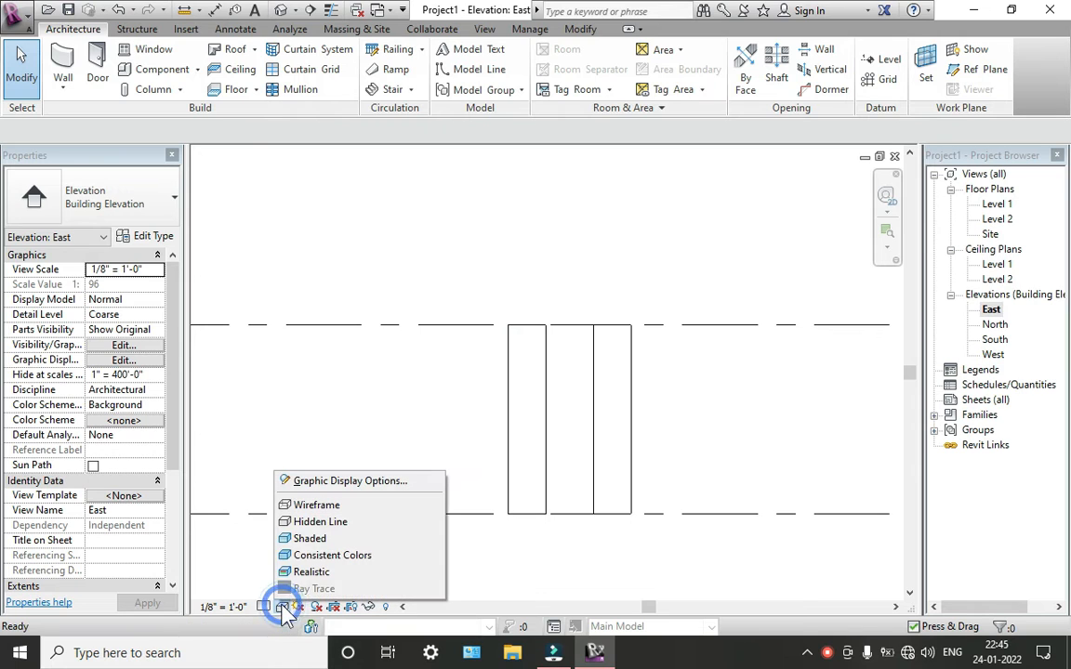
left_click(294, 573)
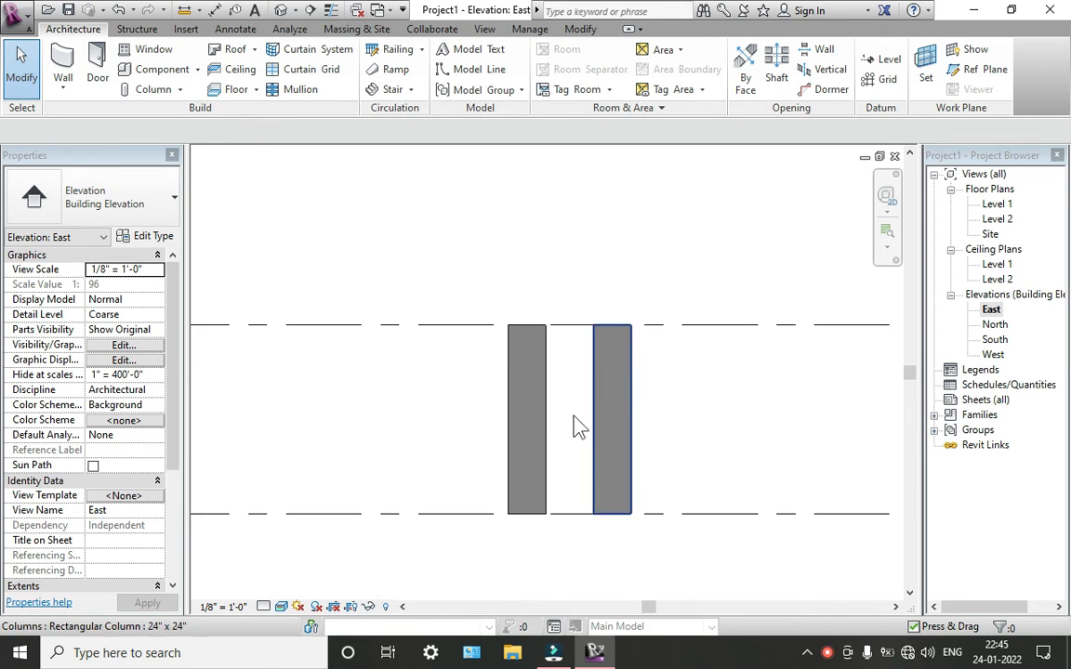
scroll(555, 389, "up", 3)
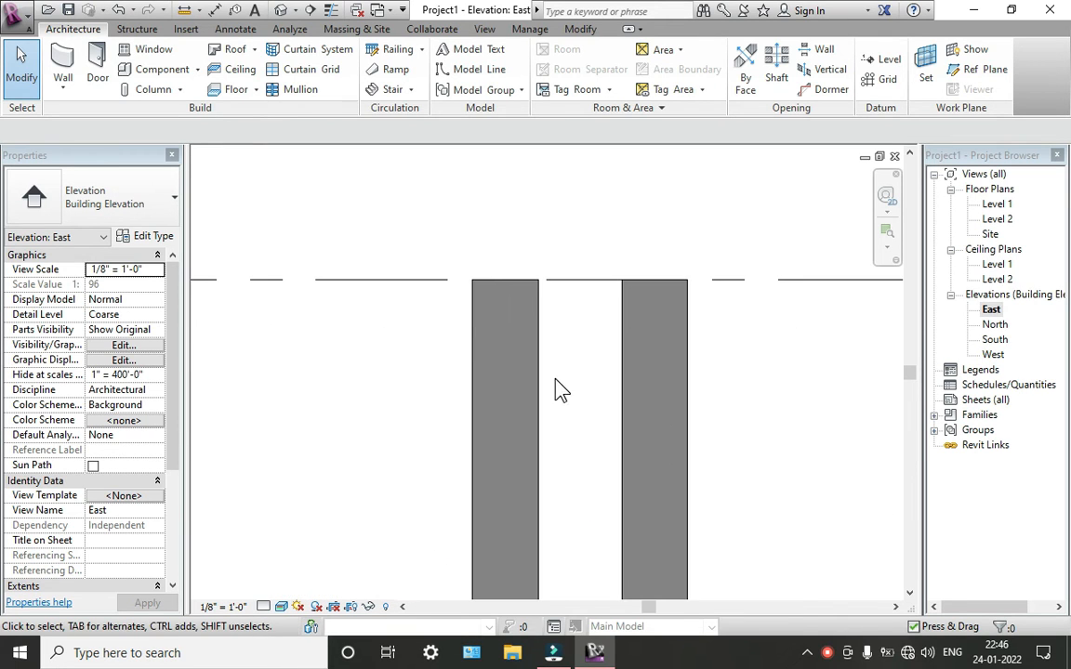
Step: Open the default 3D view to examine the two columns
left_click(280, 9)
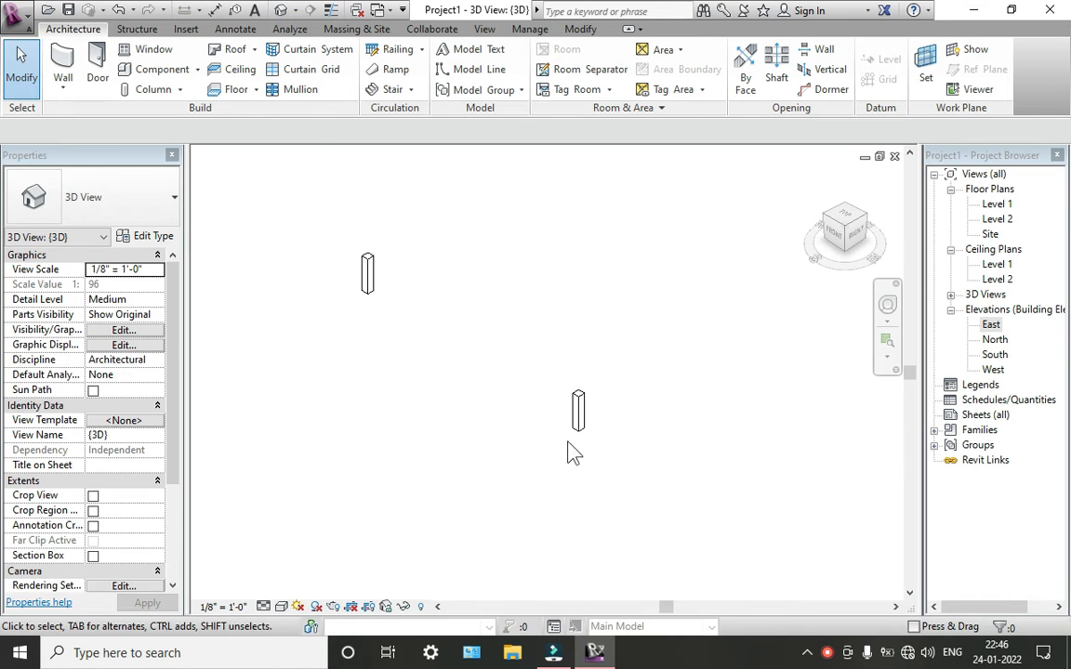
scroll(325, 242, "up", 2)
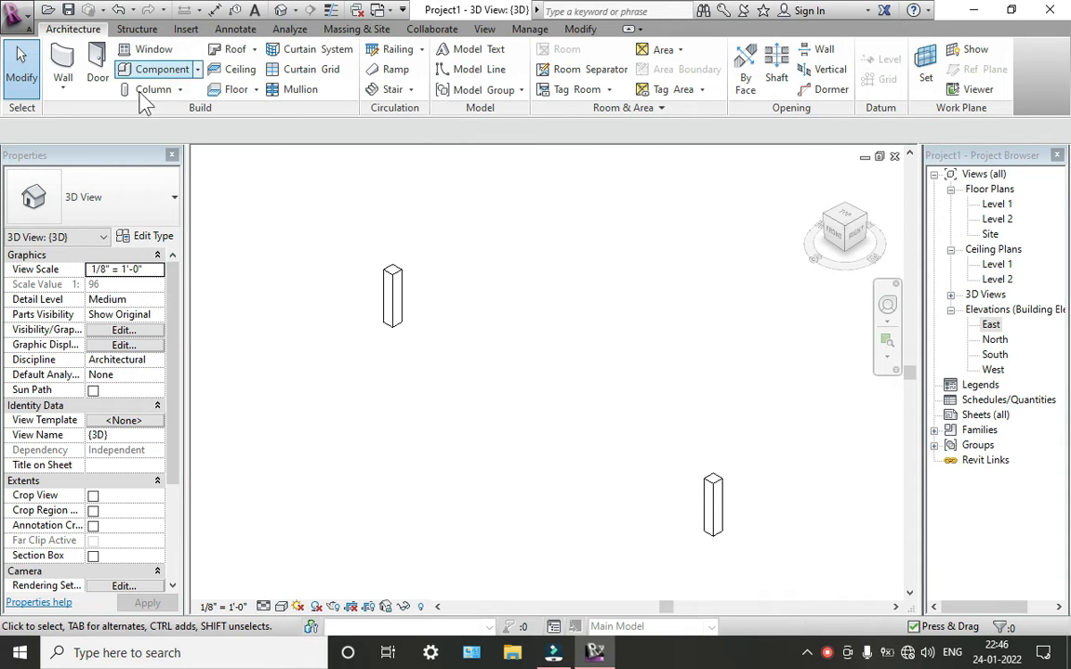
Step: Look through the available Roof, Floor and Railing creation options
left_click(253, 49)
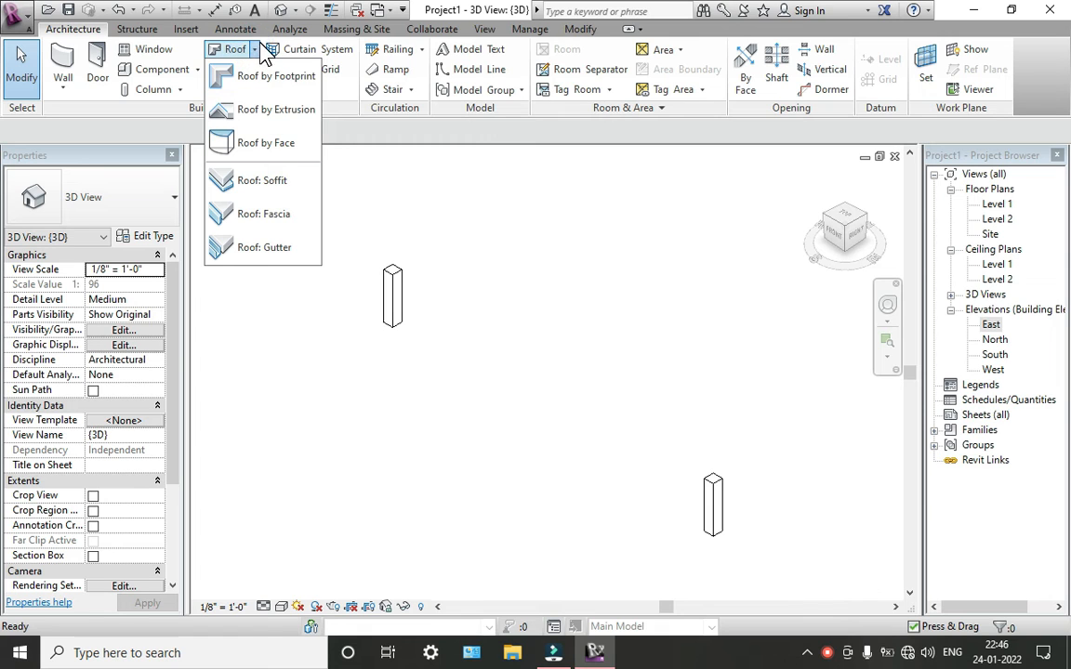
left_click(258, 33)
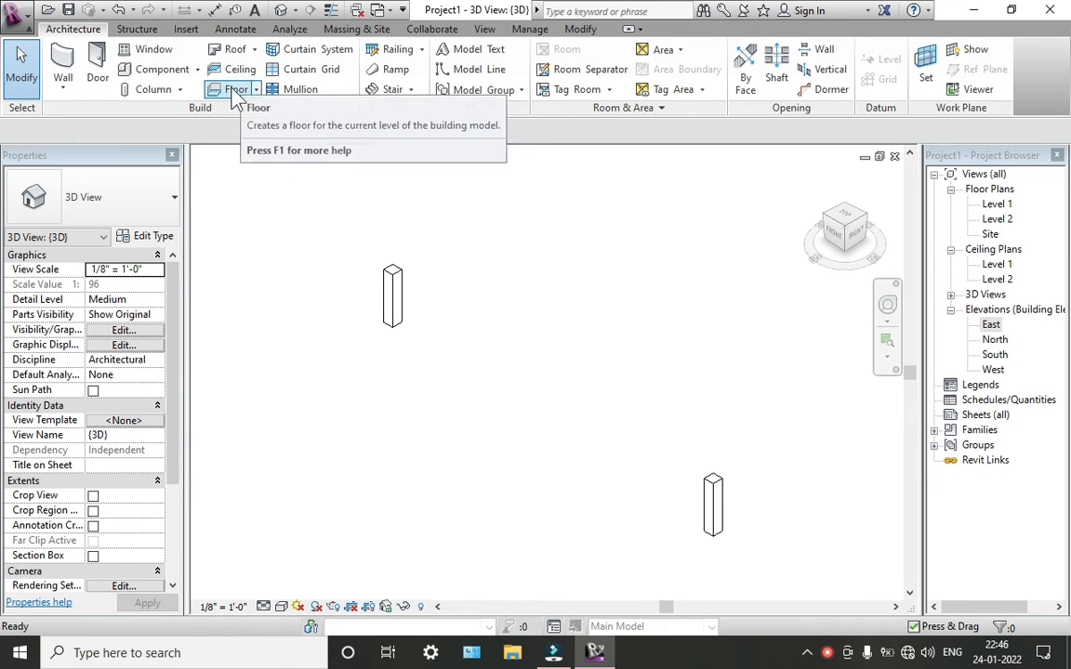
left_click(256, 90)
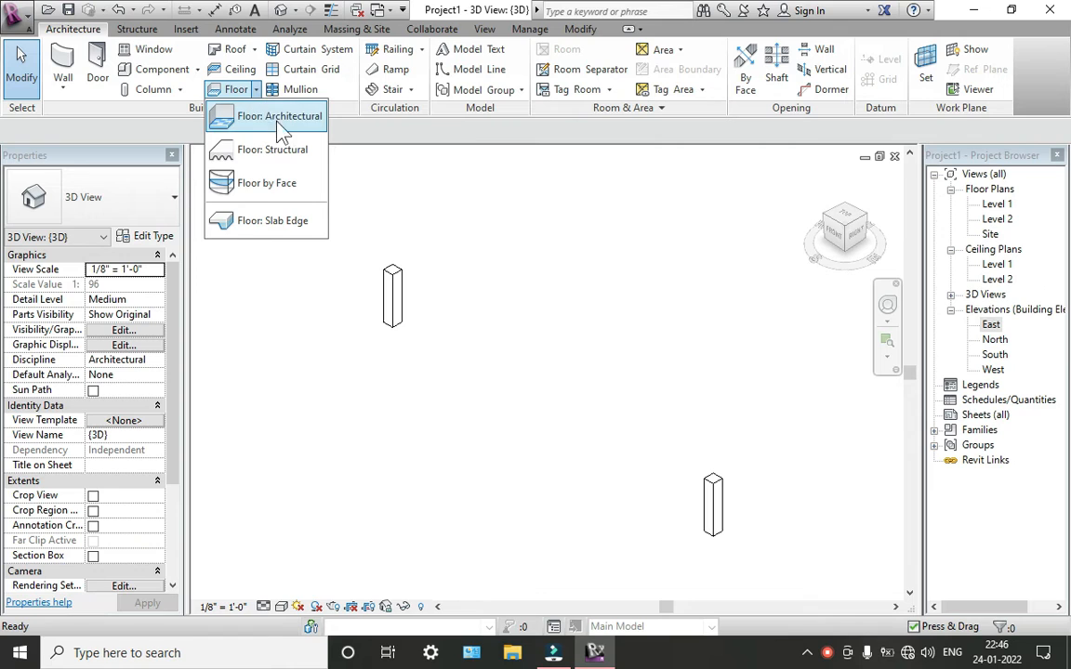
left_click(340, 91)
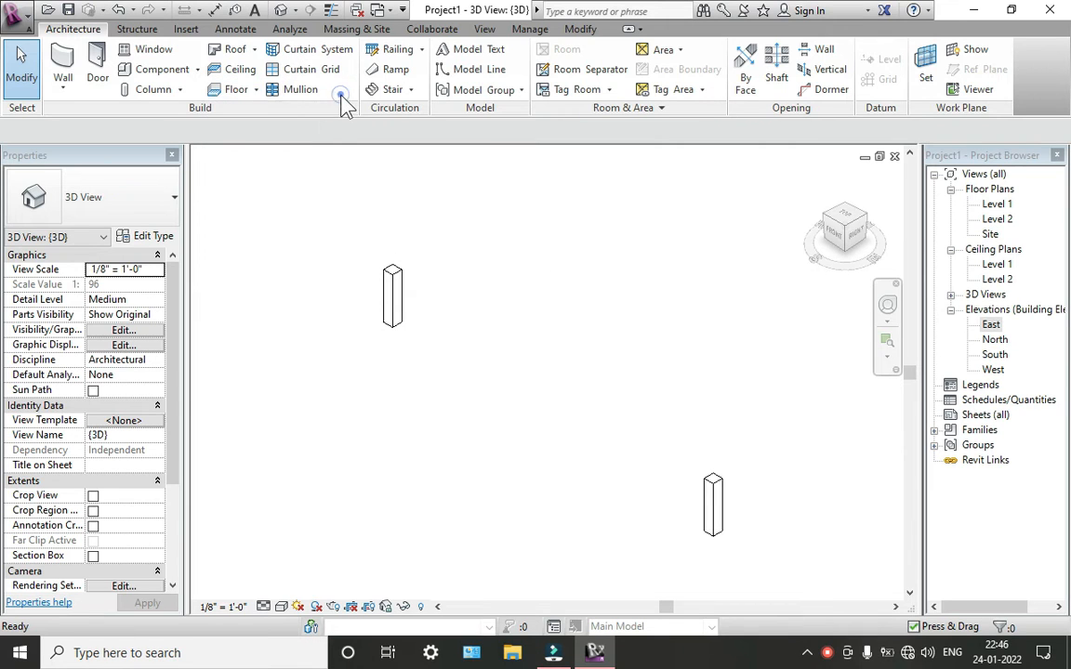
left_click(421, 50)
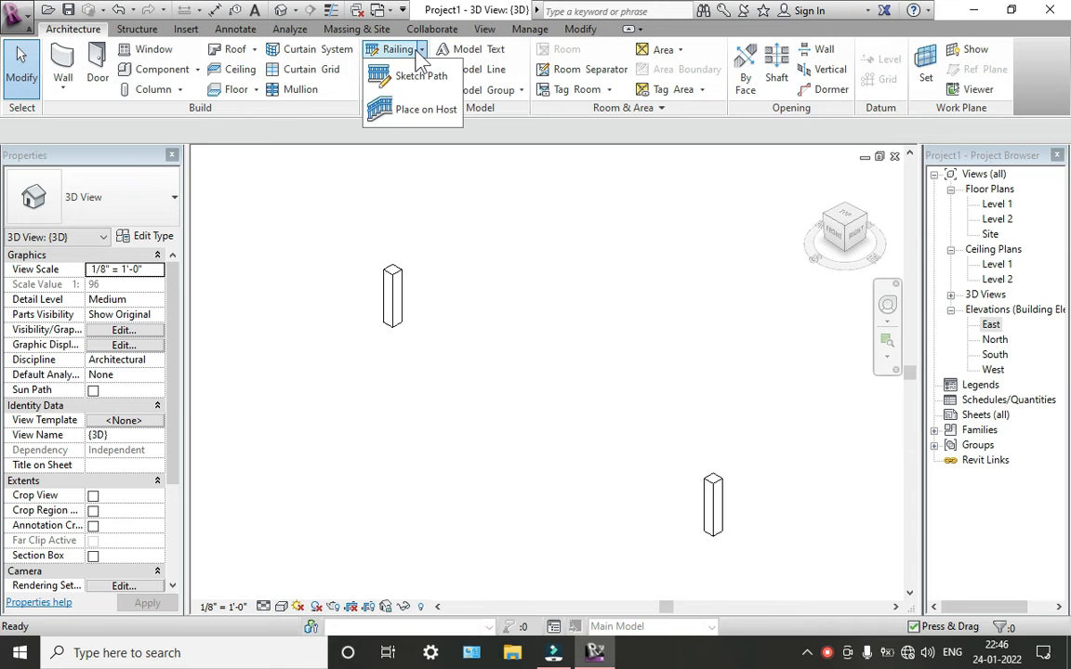
Step: Abandon the railing path sketch and undo back to the East elevation
left_click(421, 52)
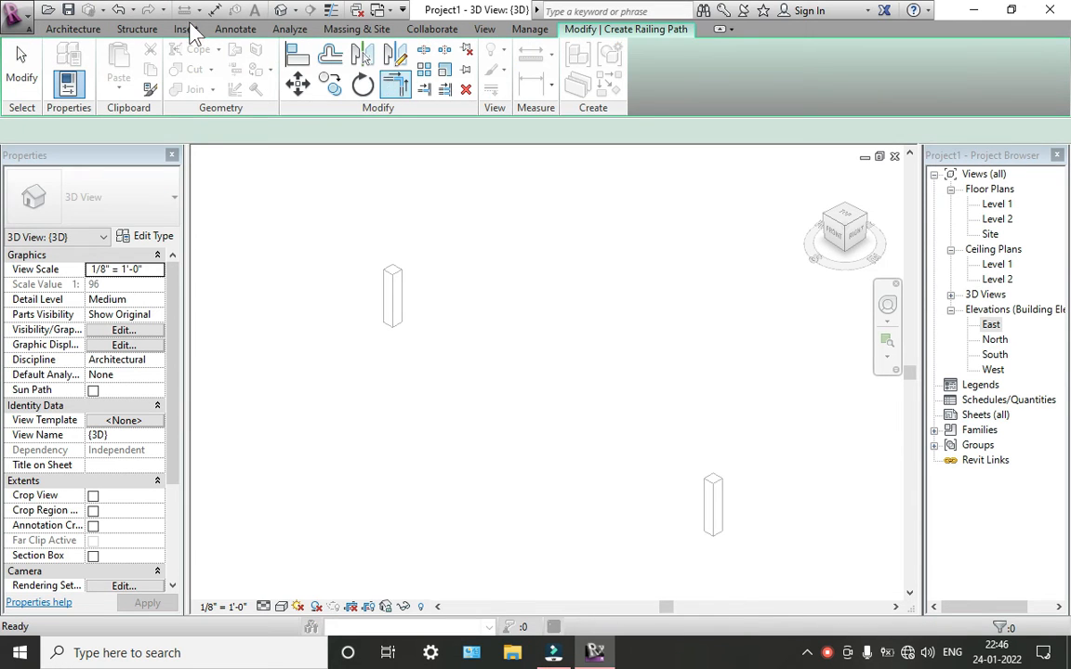
key("Escape")
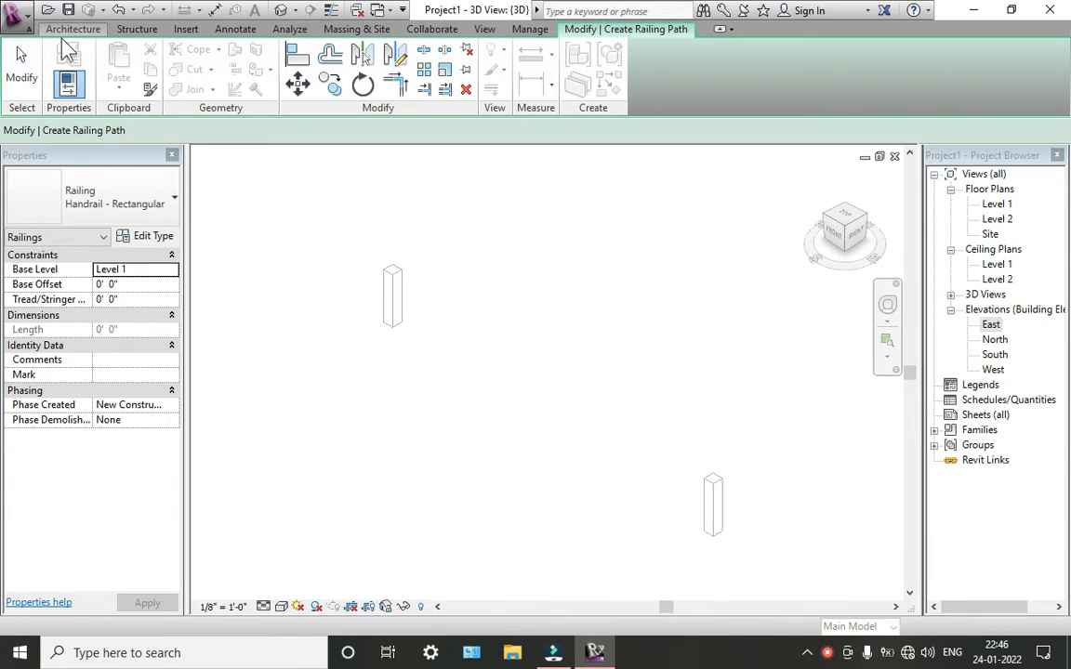
key("ctrl+z")
key("ctrl+z")
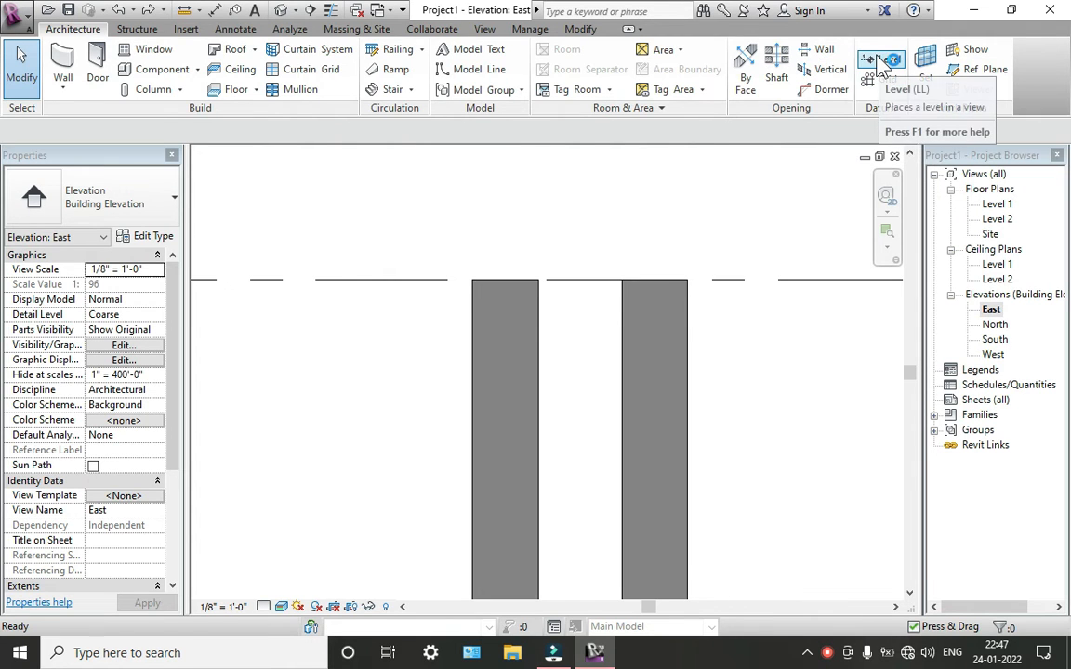
Step: Draw a new level line above Level 2 in the East elevation, at a height of about 25' - 6"
scroll(595, 325, "down", 4)
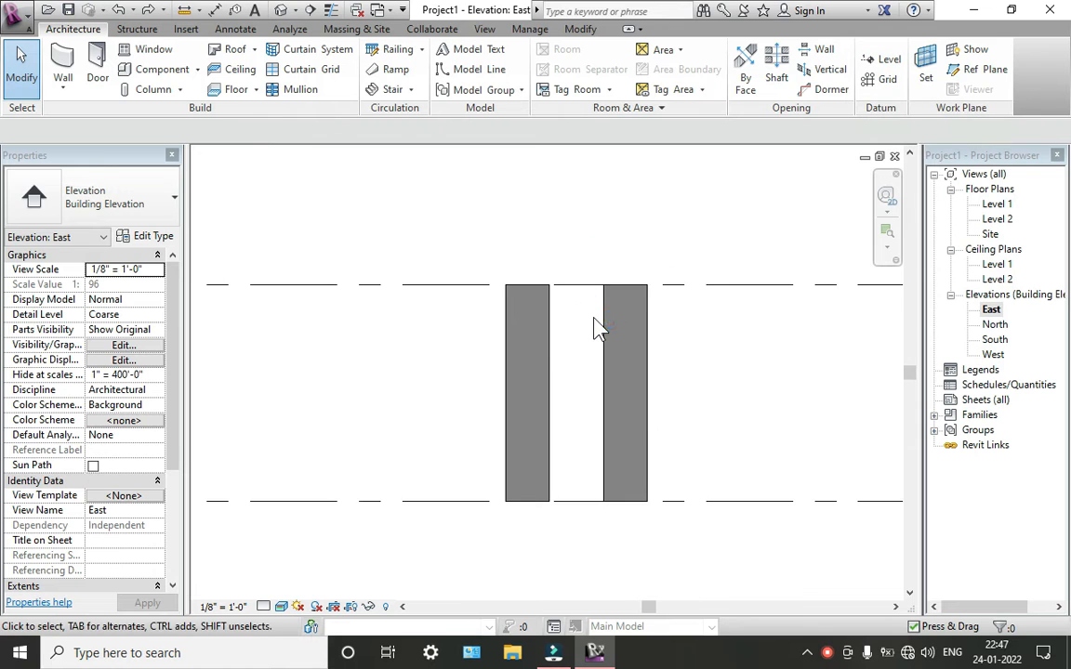
middle_click_drag(827, 322, 708, 369)
scroll(707, 368, "down", 1)
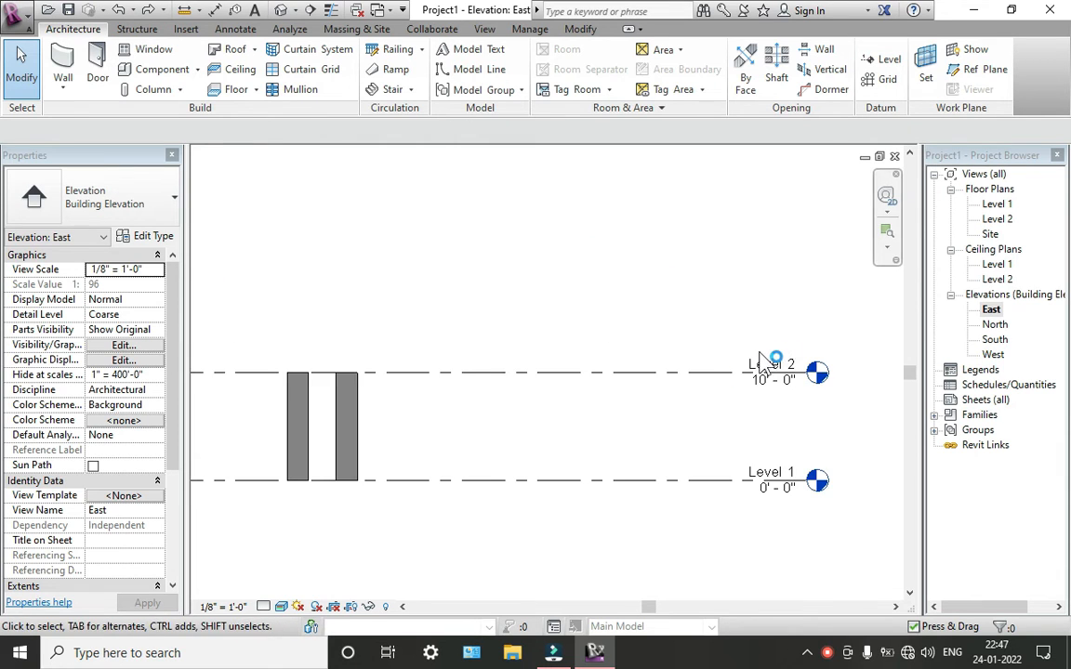
scroll(758, 352, "down", 3)
left_click(889, 67)
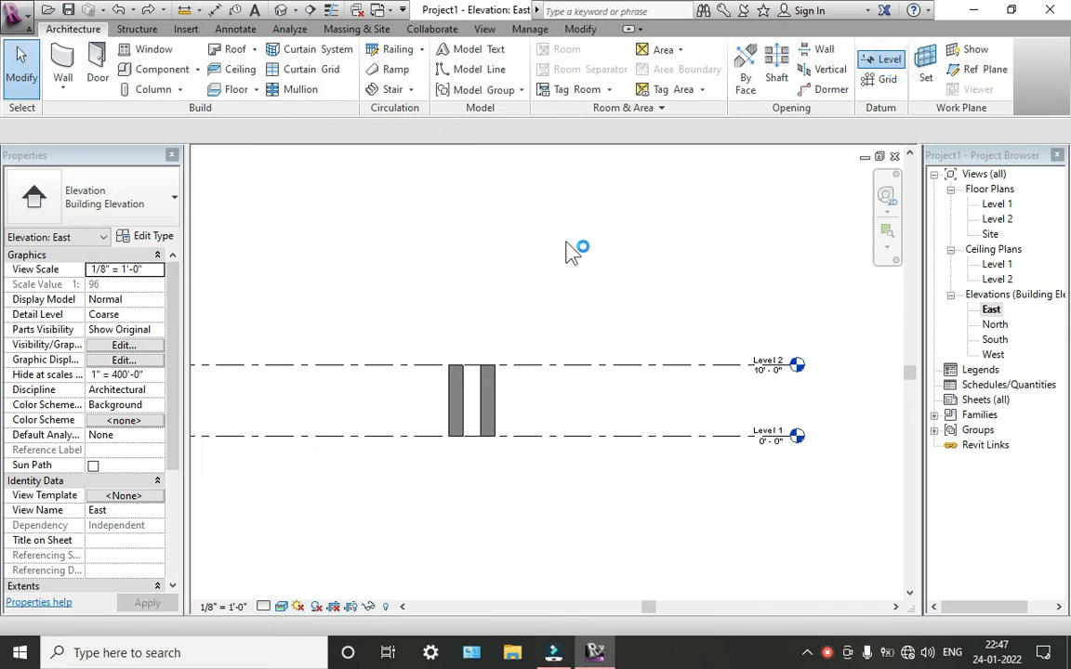
scroll(534, 284, "down", 1)
middle_click_drag(352, 301, 384, 327)
left_click(329, 283)
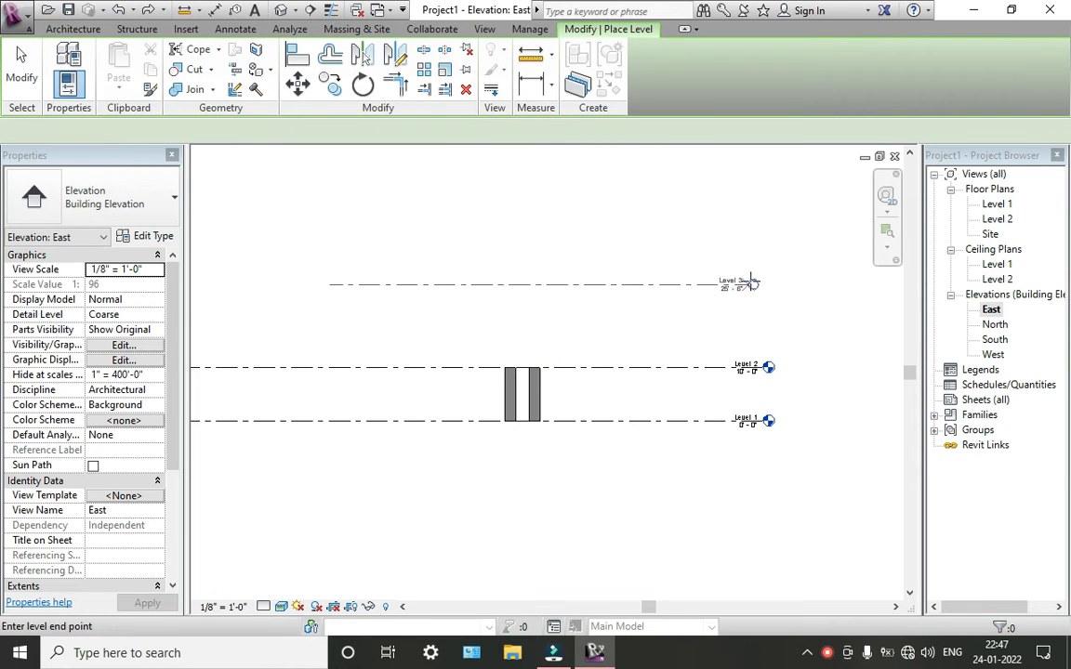
left_click(753, 283)
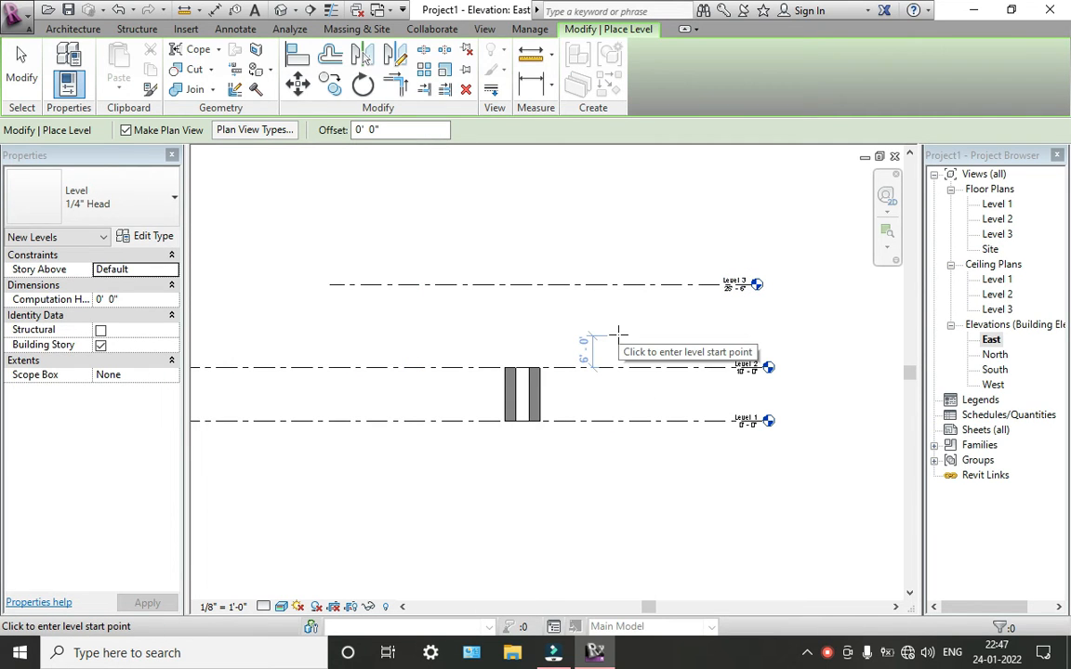
key("Escape")
key("Escape")
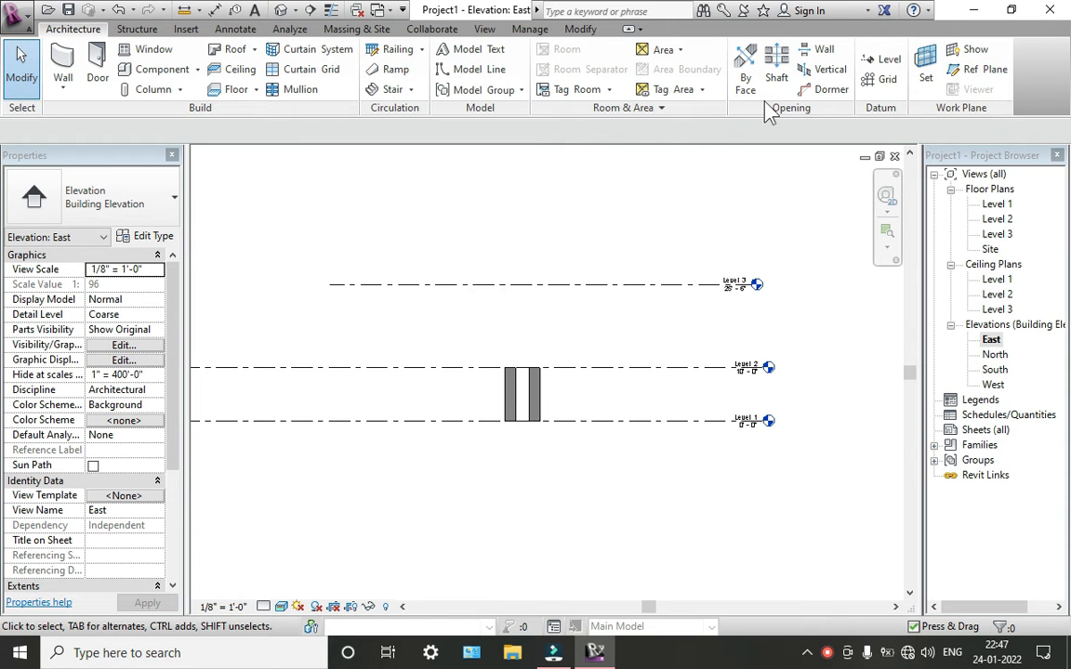
Step: Look through the structural modelling tools, including the Wall, Truss and foundation Slab options, without creating any element
left_click(137, 29)
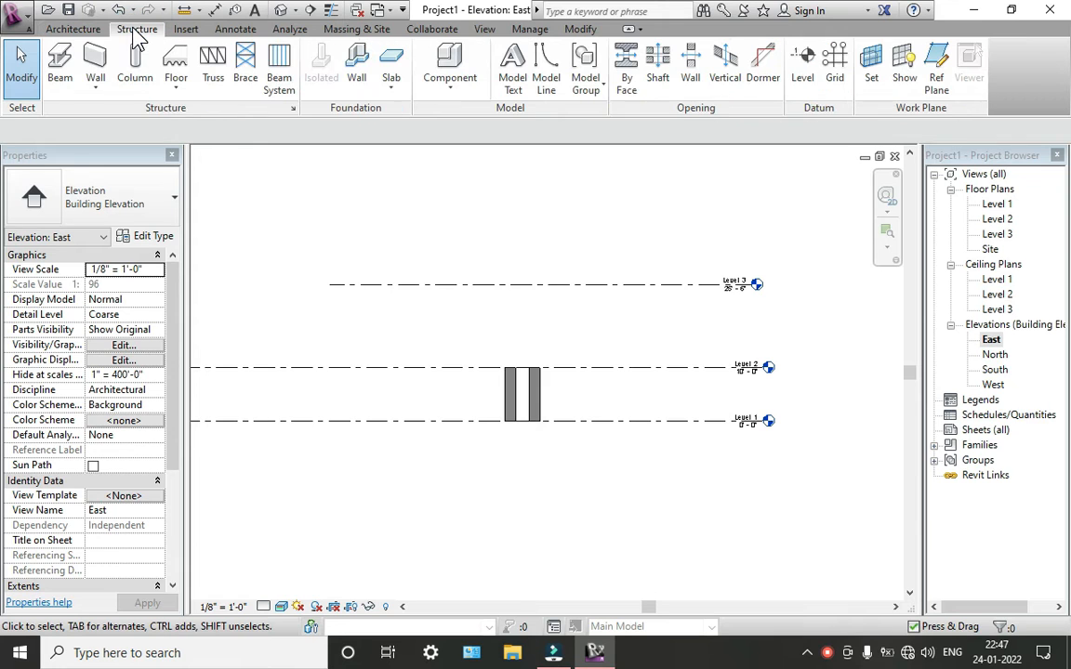
left_click(95, 83)
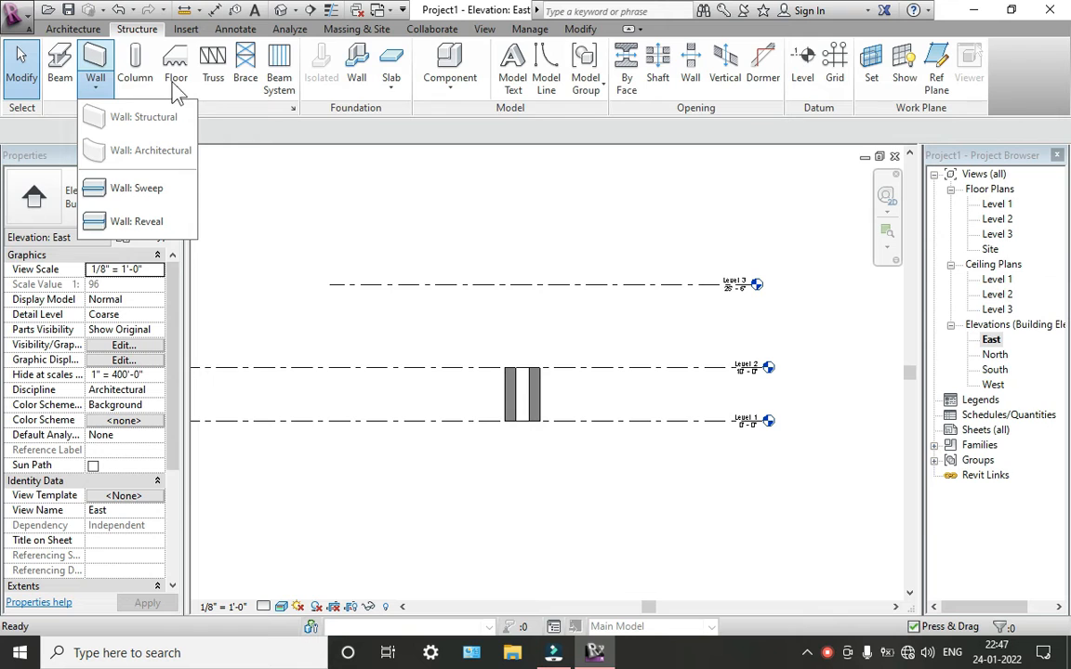
left_click(211, 80)
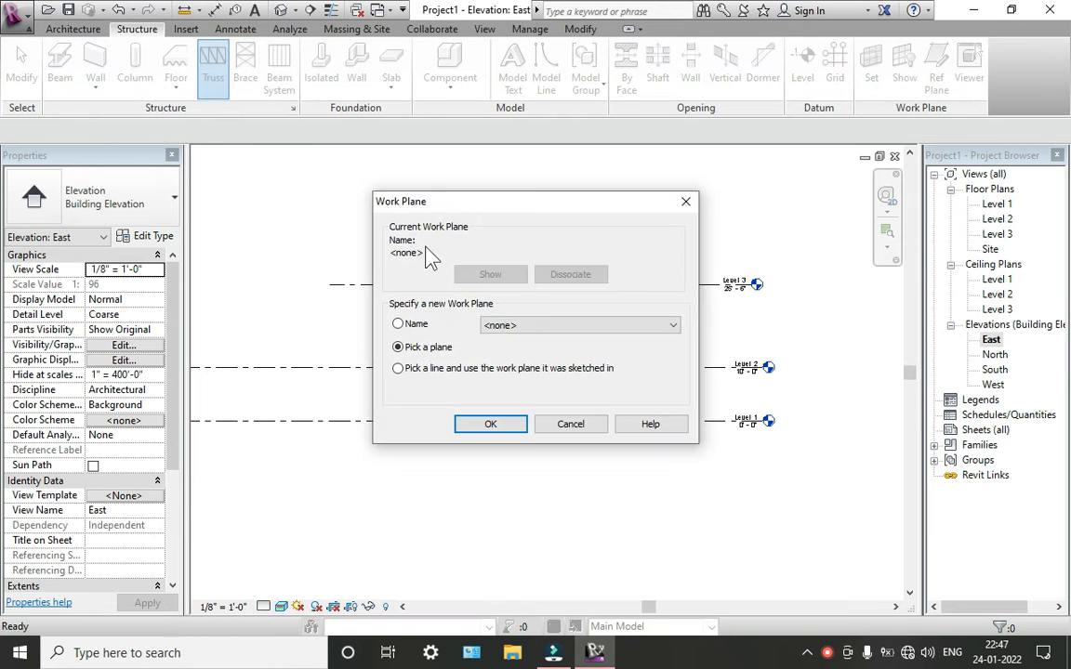
left_click(569, 424)
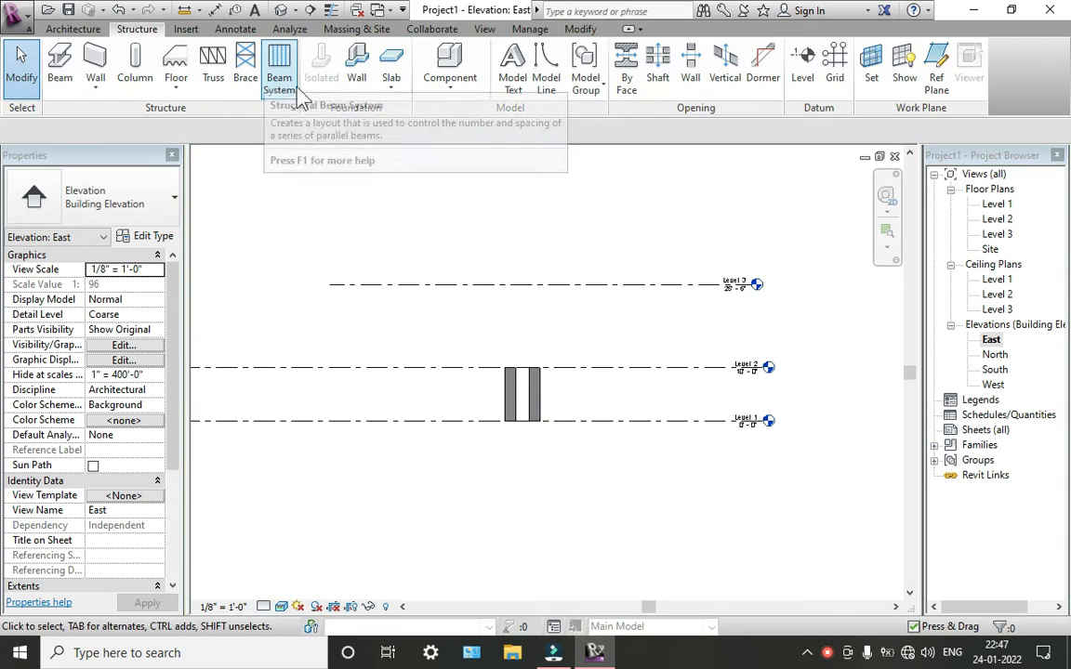
left_click(391, 82)
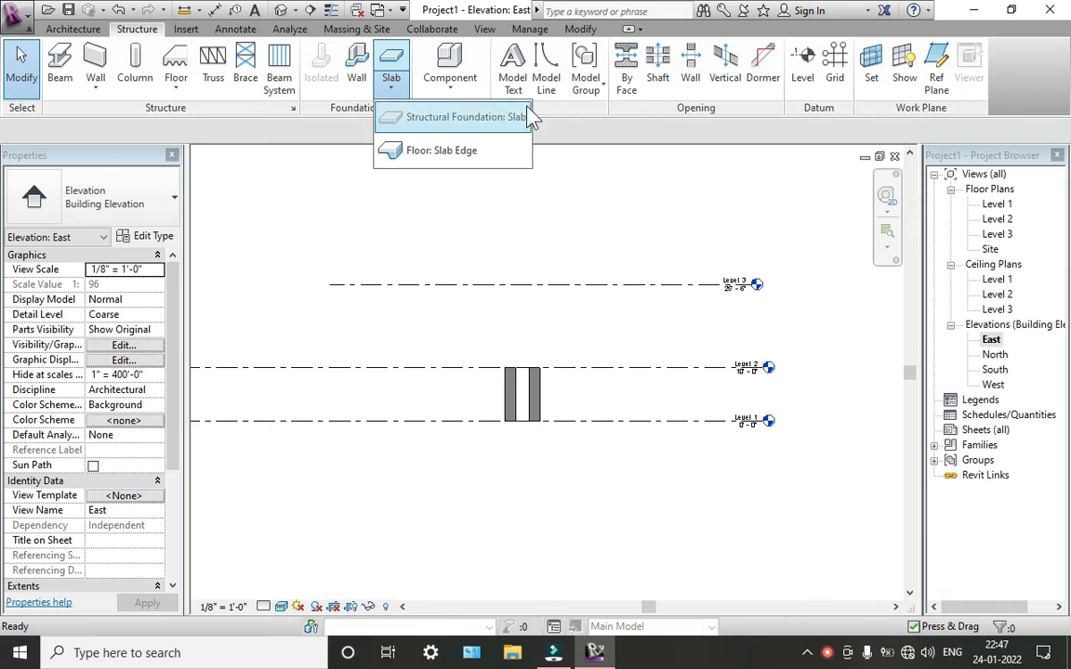
left_click(558, 111)
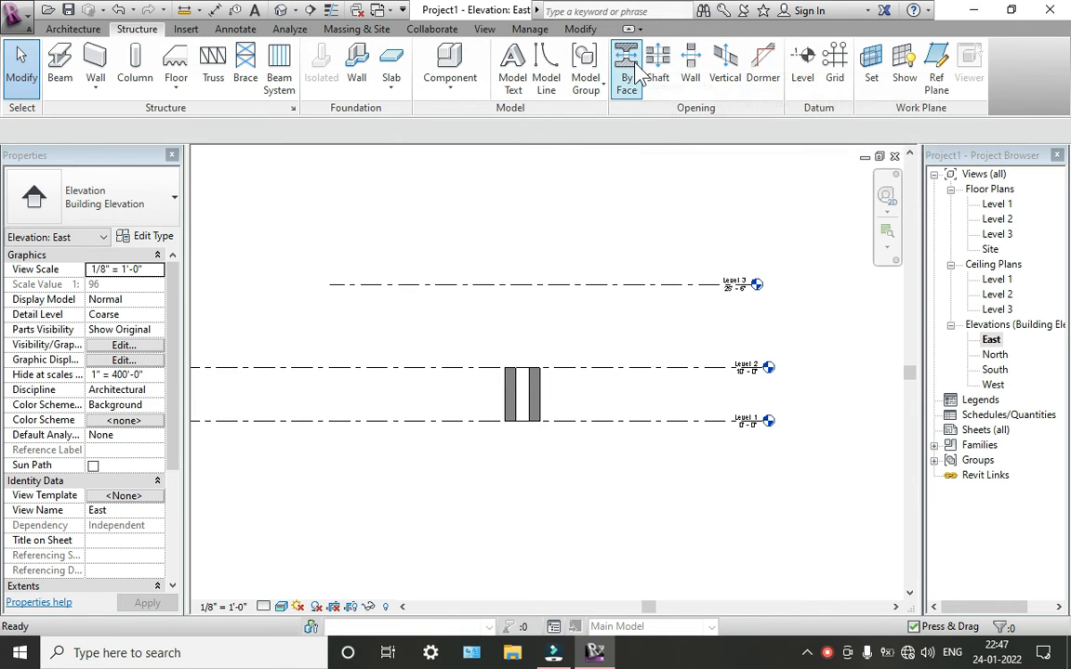
Step: Review the link and import tools, and switch from the East elevation to the default 3D view
left_click(190, 29)
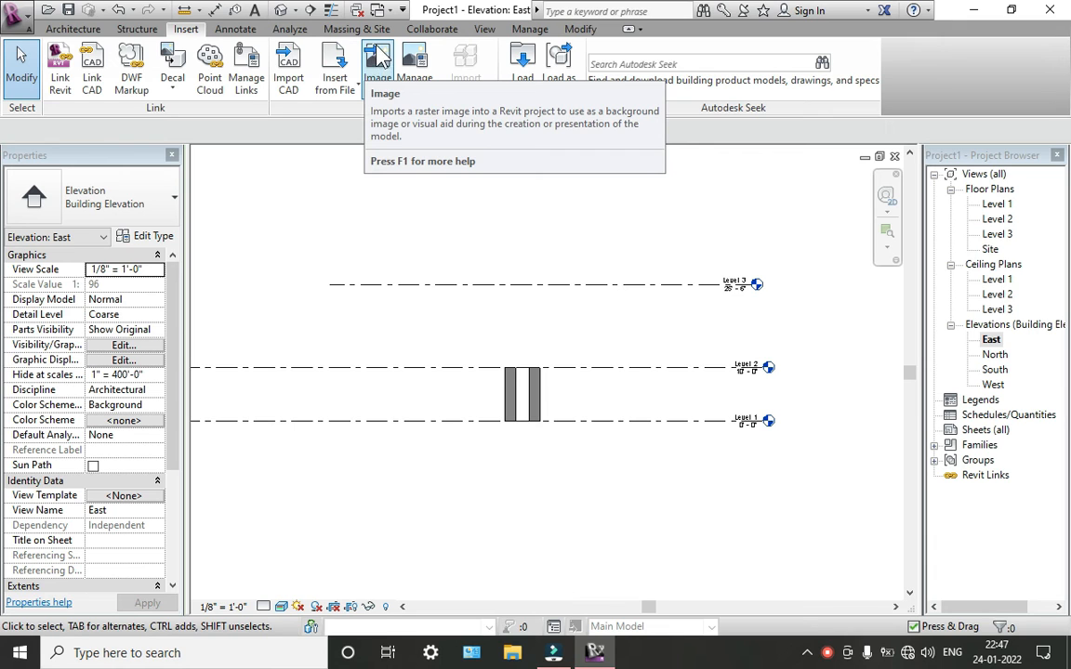
scroll(519, 270, "down", 3)
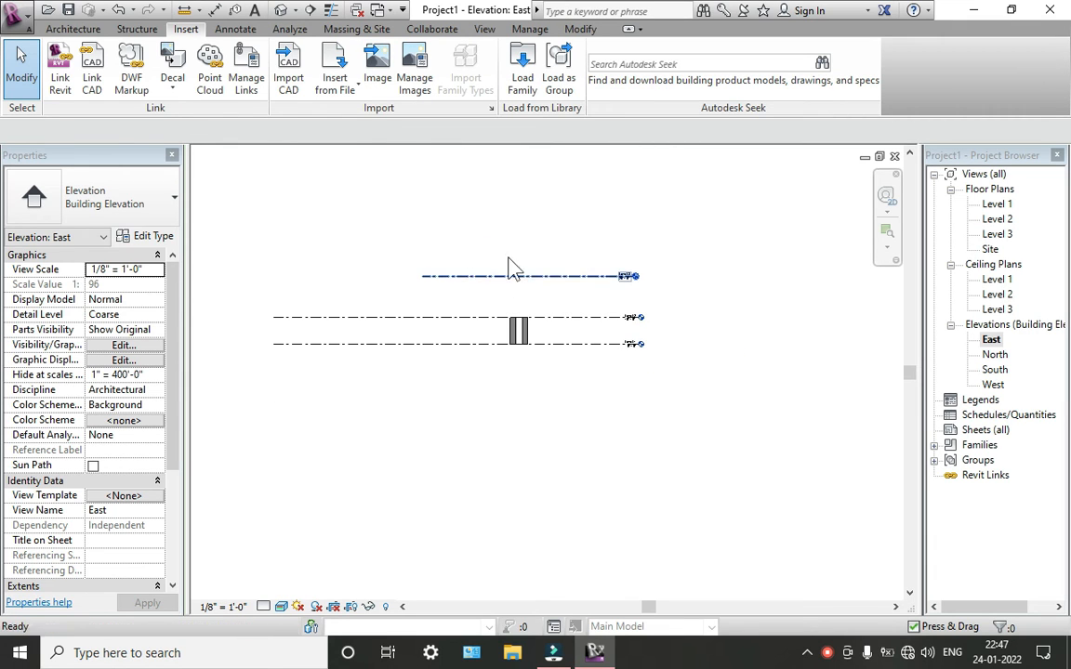
left_click(282, 15)
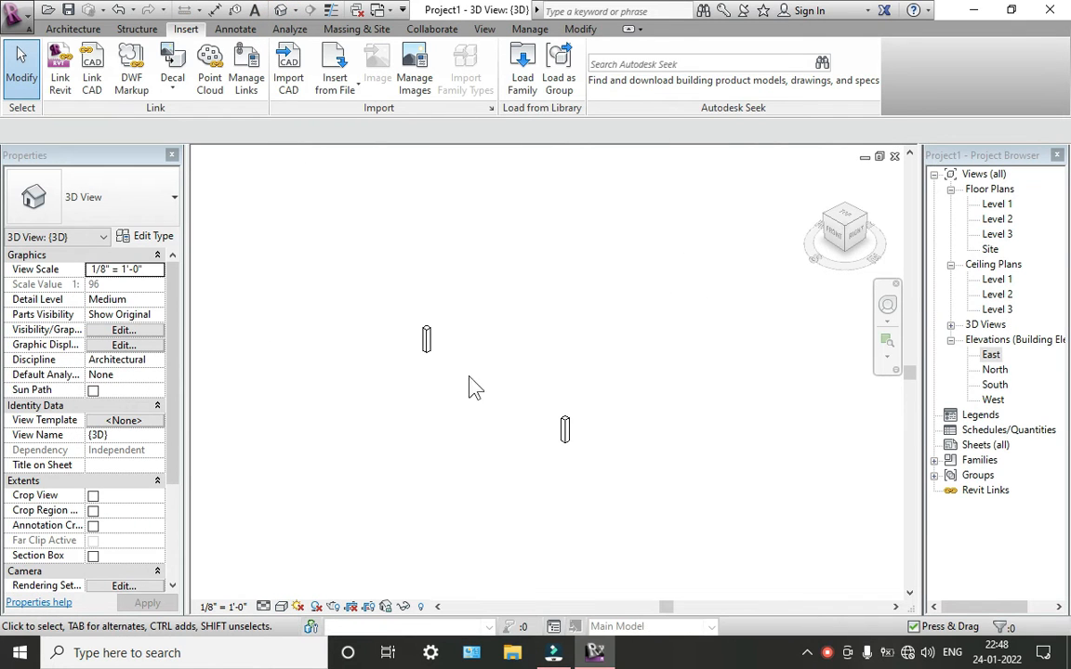
Step: Preview the column families in the US Imperial library, from Chamfered Column to Round Column, and return to the library's main folder
left_click(520, 79)
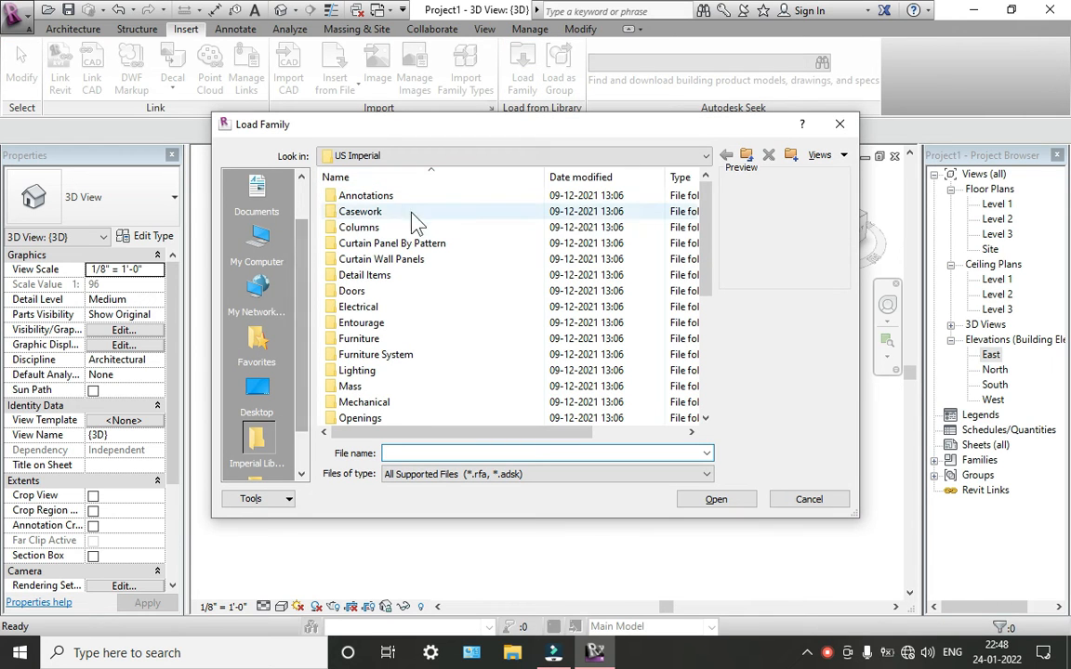
double_click(404, 227)
left_click(395, 195)
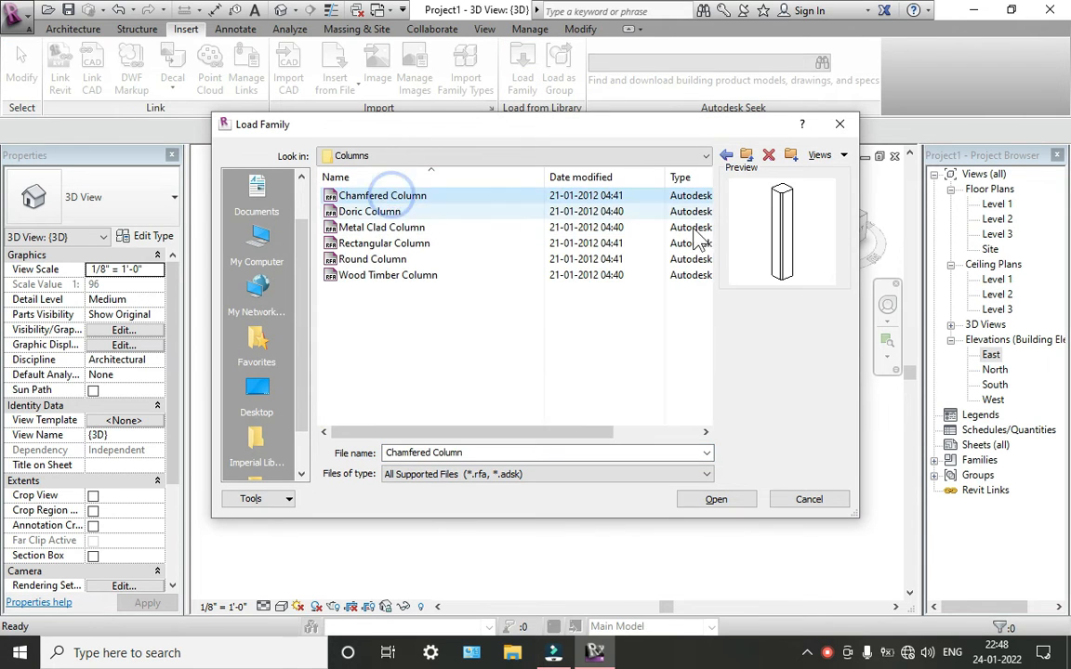
left_click(428, 211)
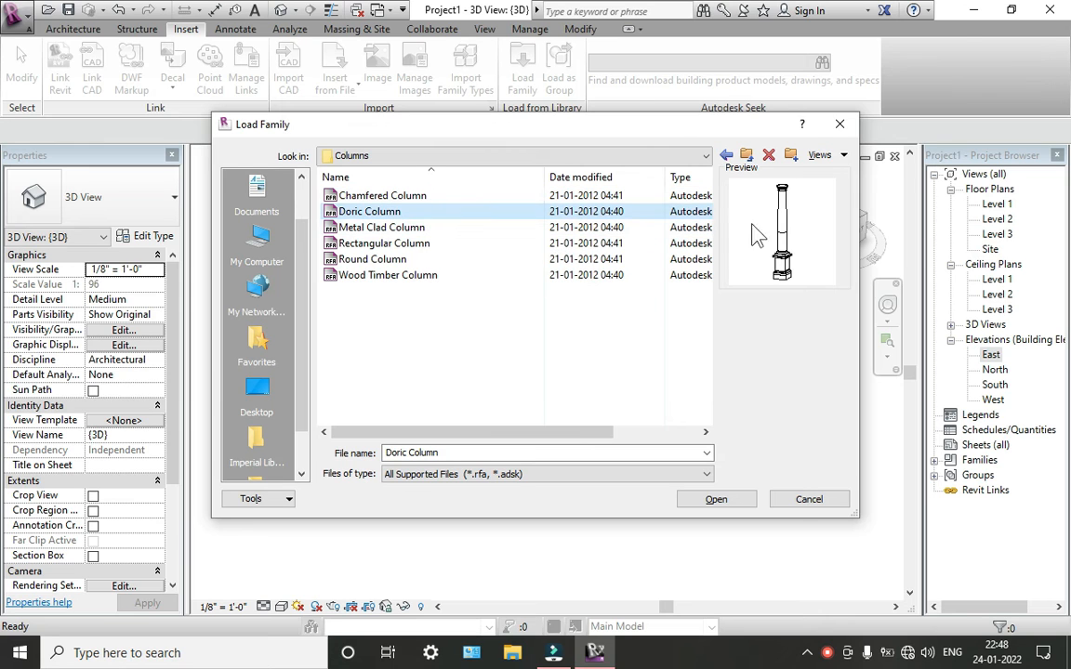
left_click(461, 227)
left_click(453, 243)
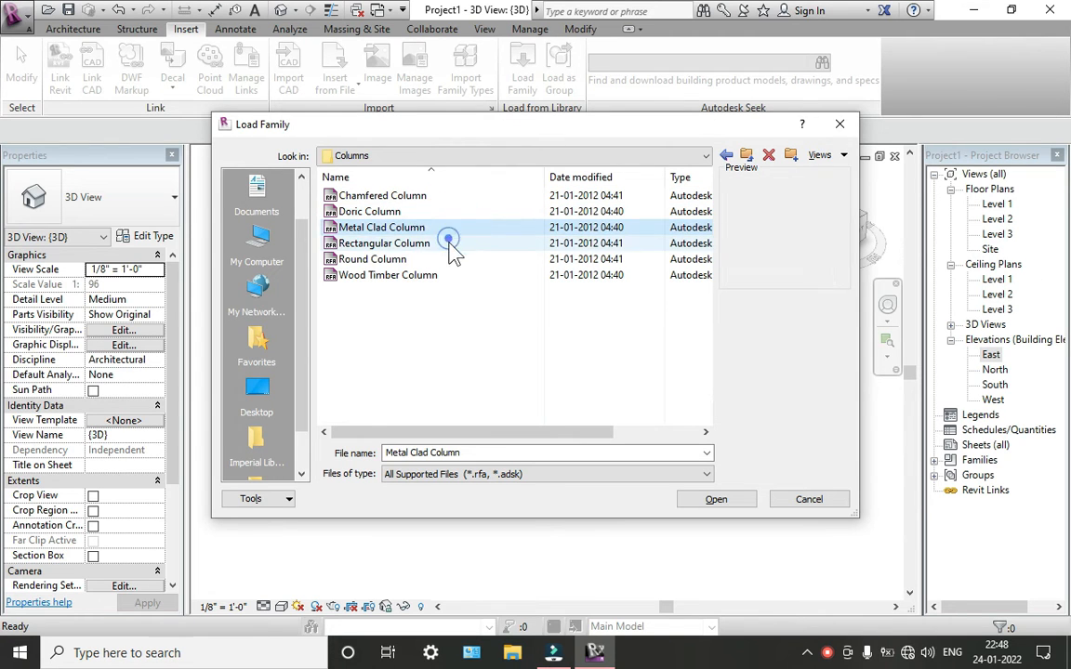
left_click(441, 260)
left_click(726, 154)
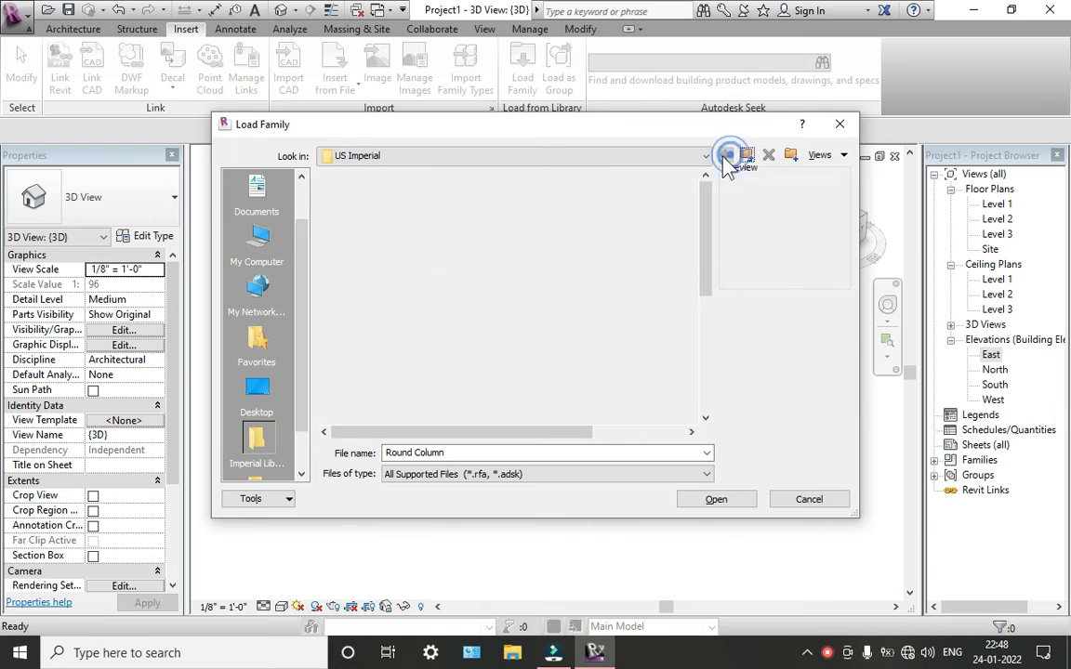
Step: Preview the door families in the Doors library folder, from Bifold-2 Panel to Sliding-Closet, and leave without loading any
double_click(391, 293)
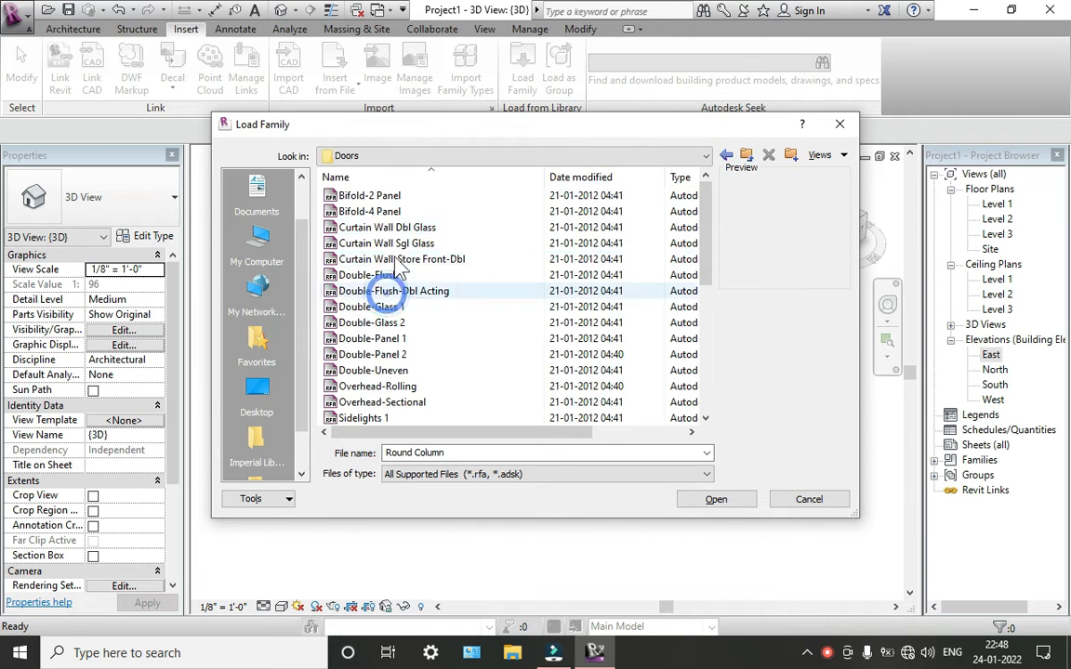
left_click(389, 197)
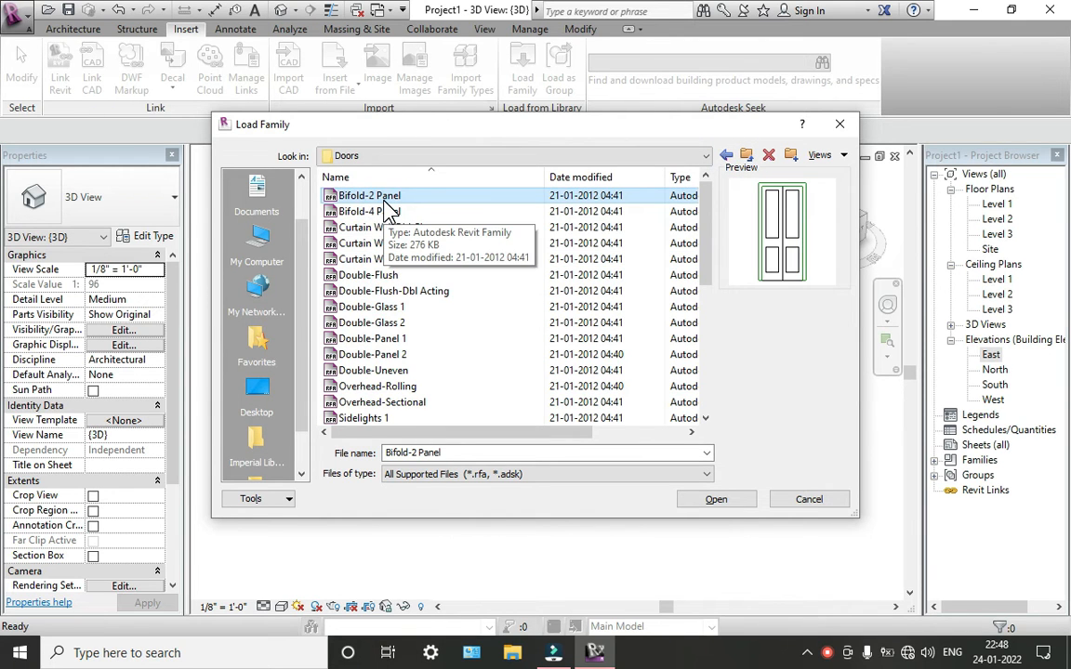
key("Down")
key("Down")
key("Down")
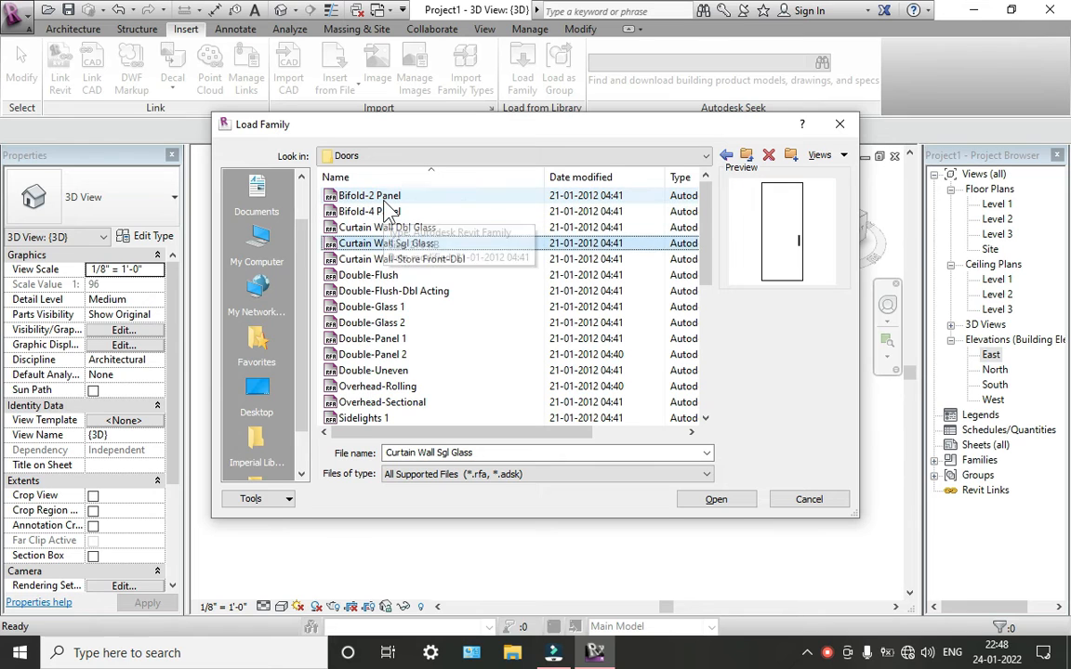
key("Down")
key("Down")
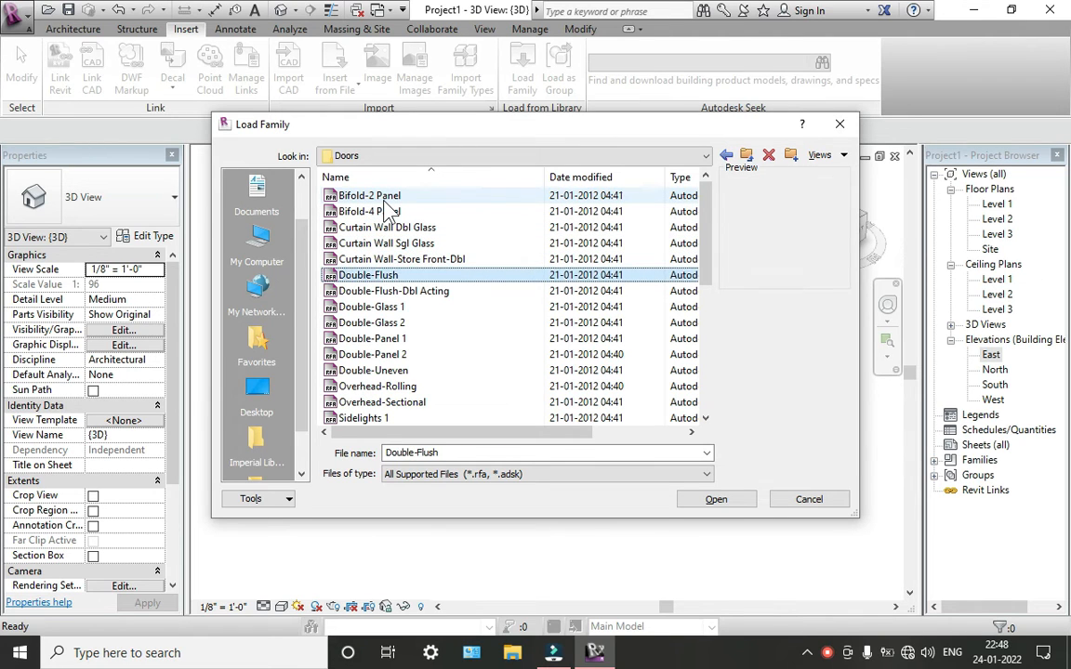
key("Down")
key("Down")
key("Down")
key("Down")
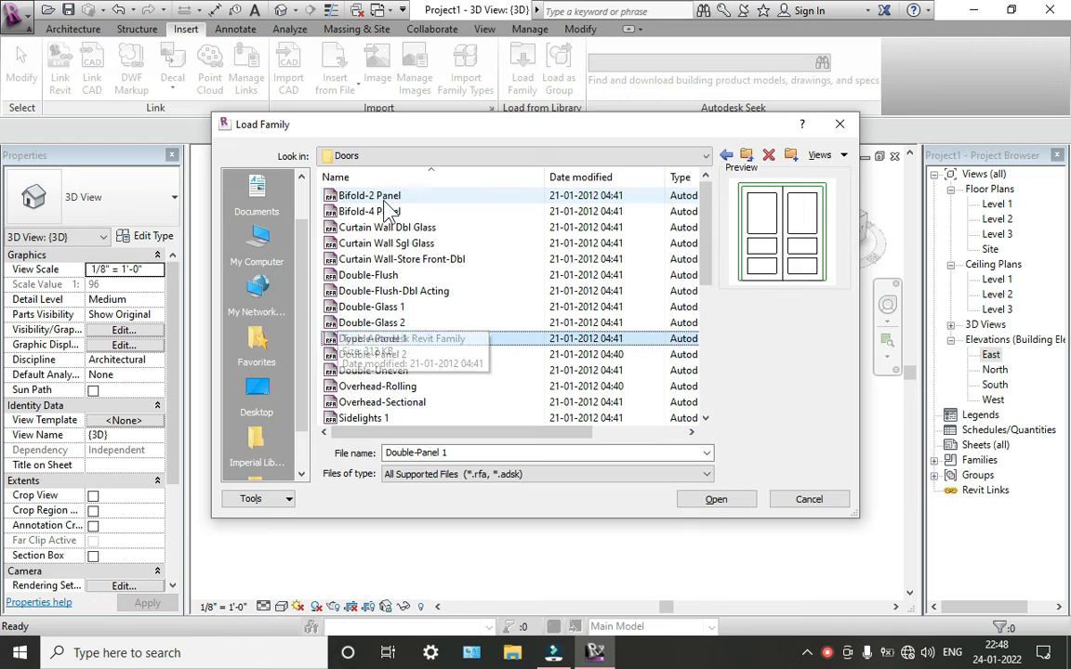
key("Down")
key("Down")
key("Down")
key("Down")
key("Down")
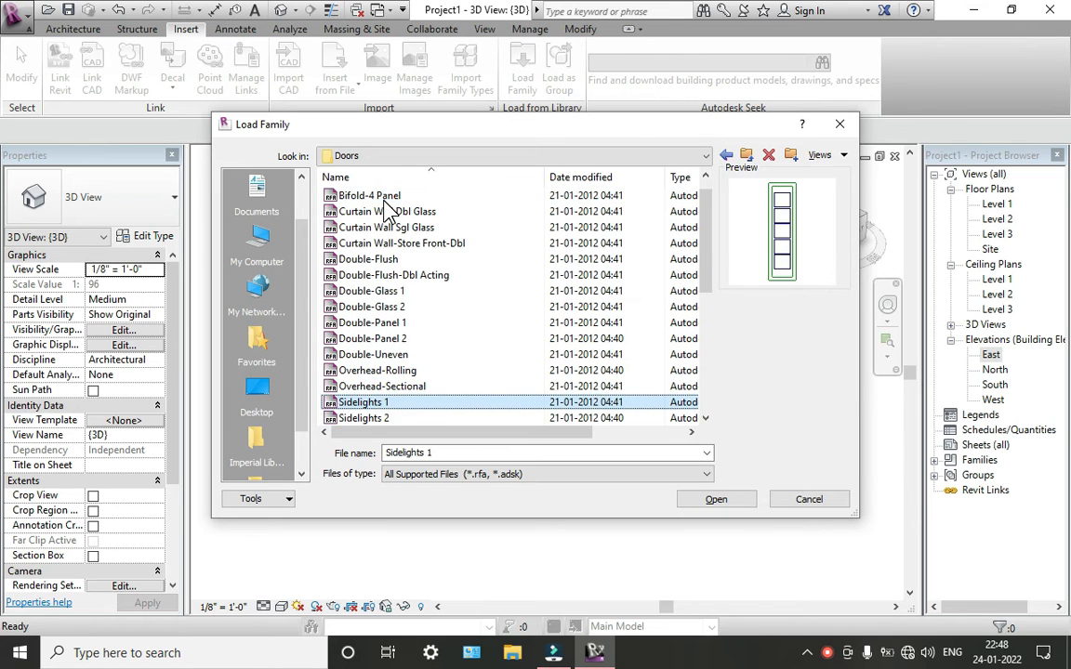
key("Down")
key("Down")
key("Down")
key("Down")
key("Down")
key("Down")
key("Down")
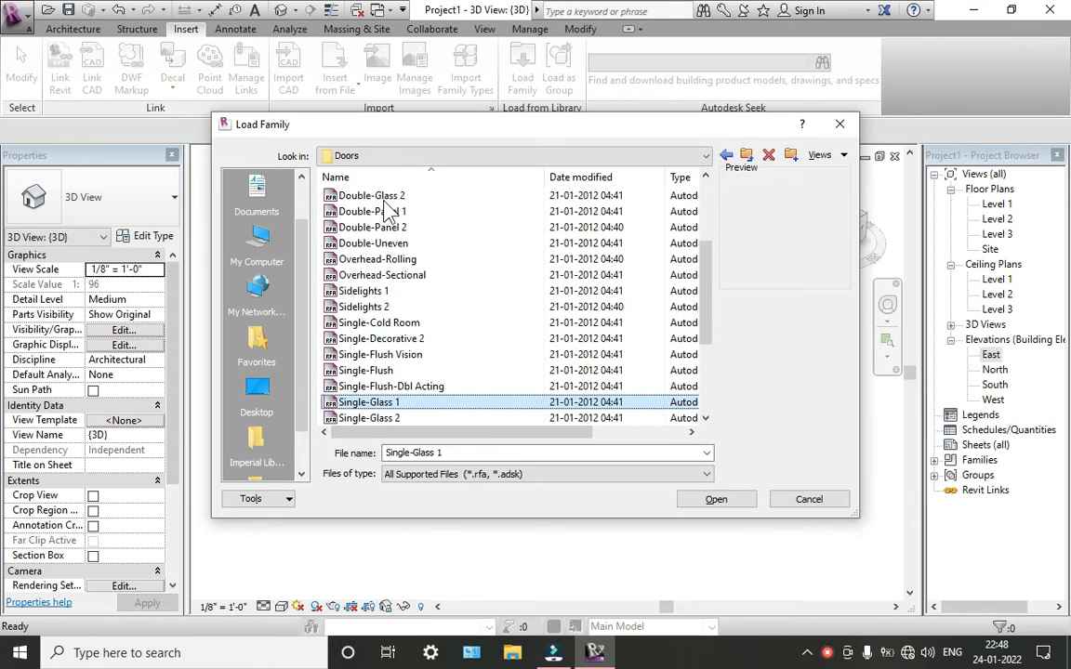
key("Down")
key("Down")
key("Down")
key("Down")
key("Down")
key("Down")
key("Down")
key("Down")
key("Down")
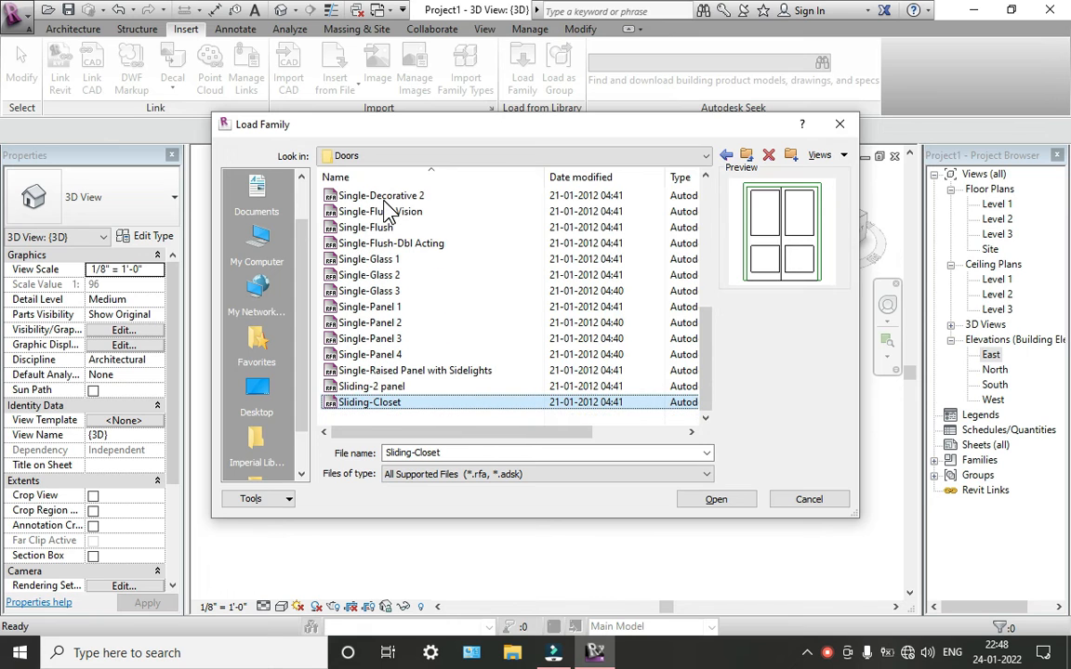
left_click(797, 501)
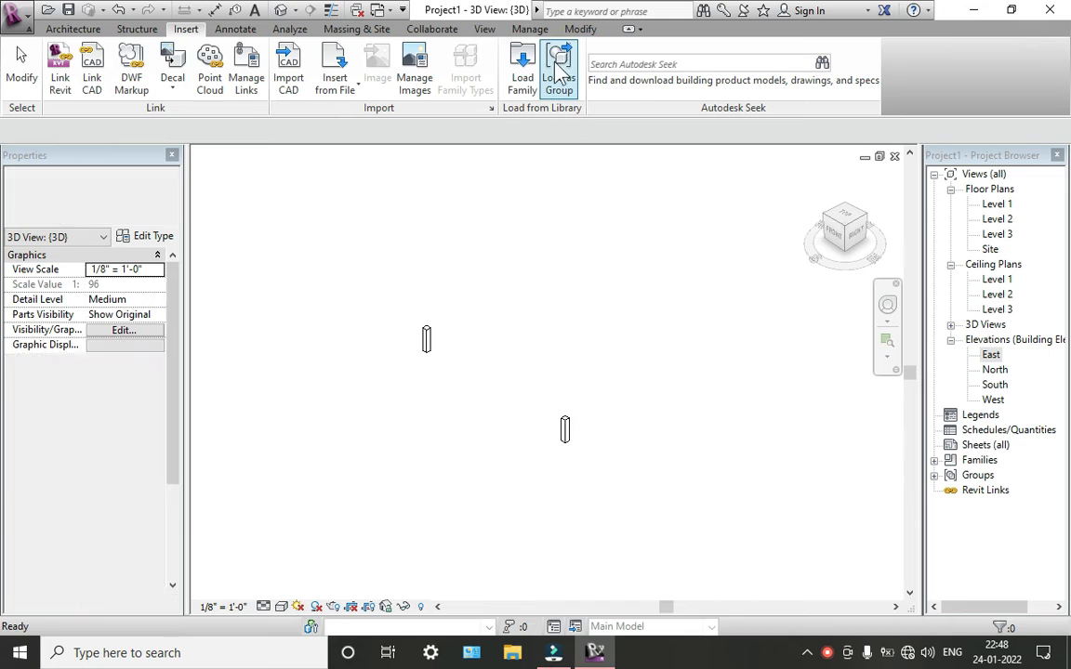
Step: Look over the annotation, energy analysis, massing and site, and collaboration tools
left_click(249, 27)
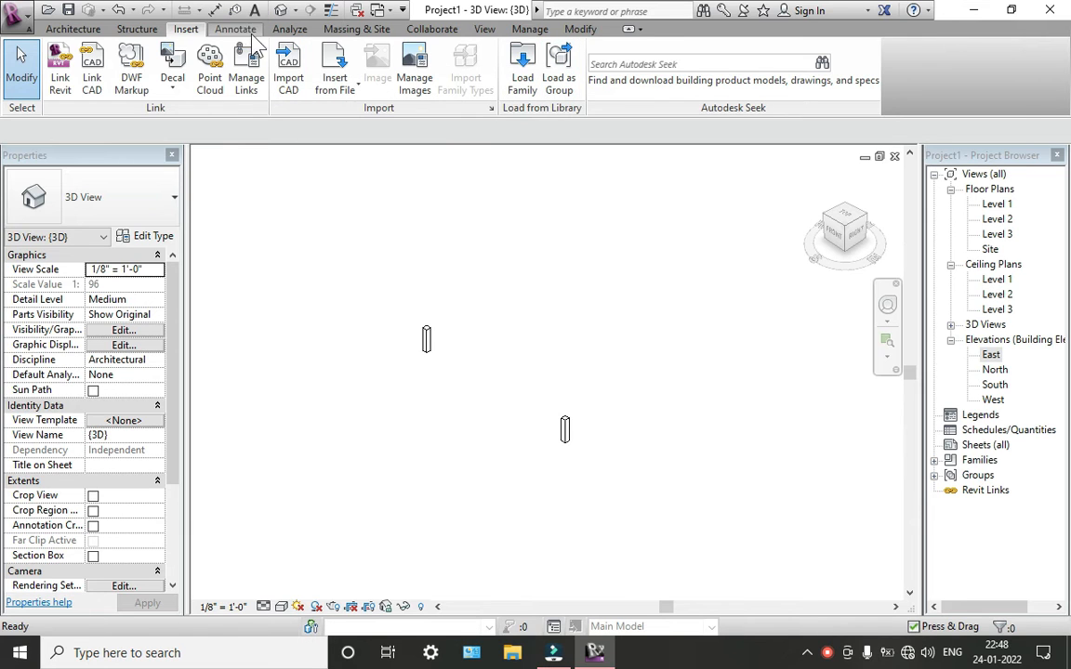
left_click(827, 654)
left_click(1008, 538)
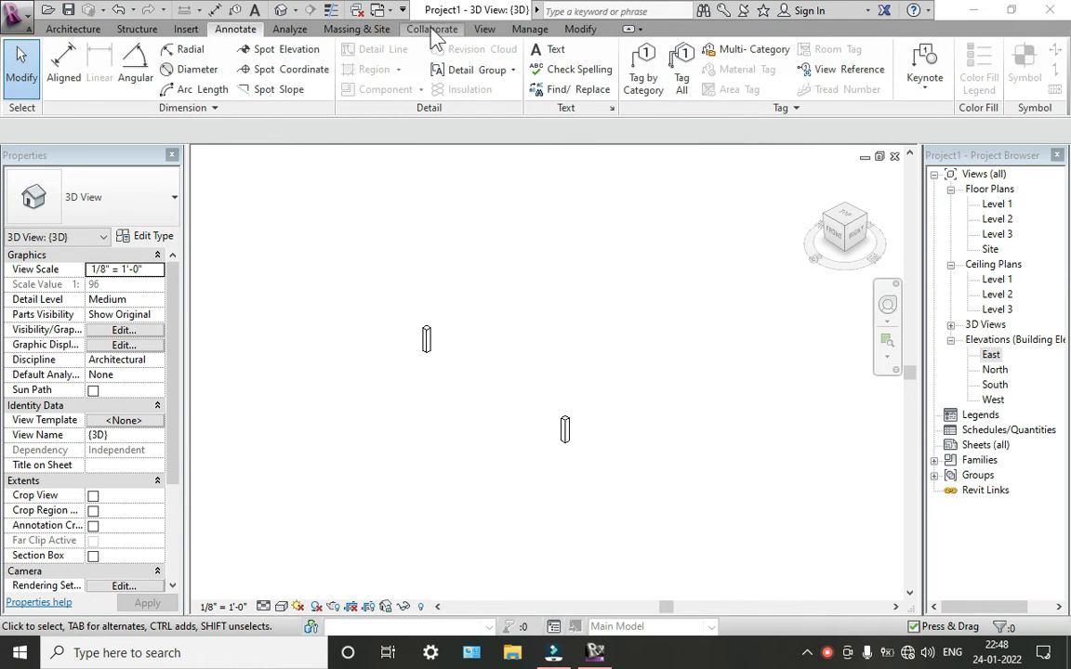
left_click(290, 29)
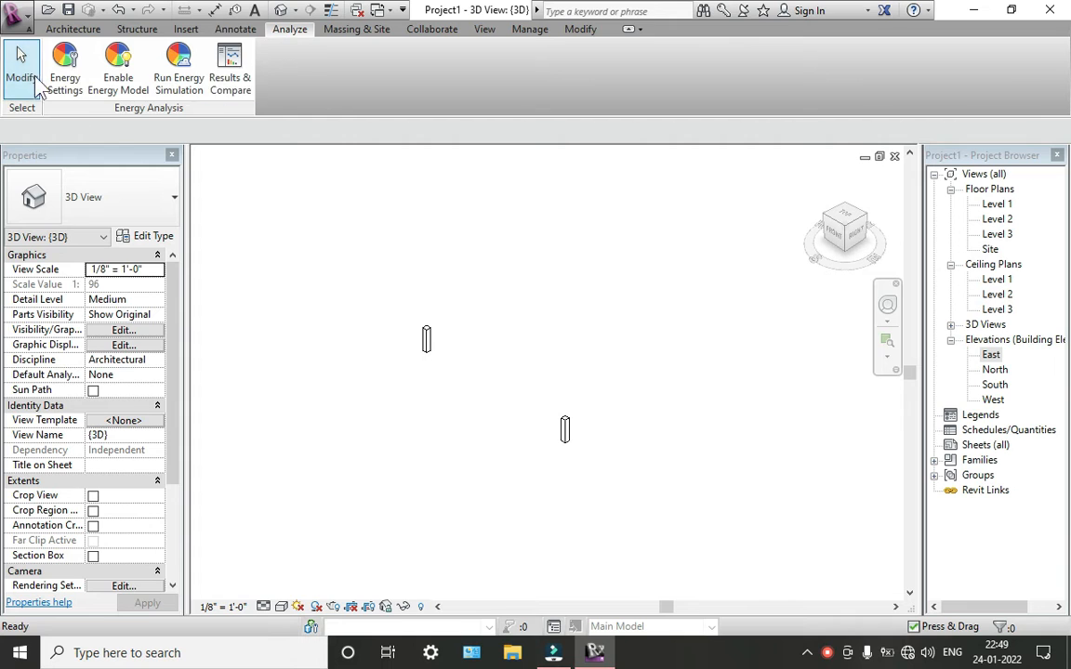
left_click(341, 30)
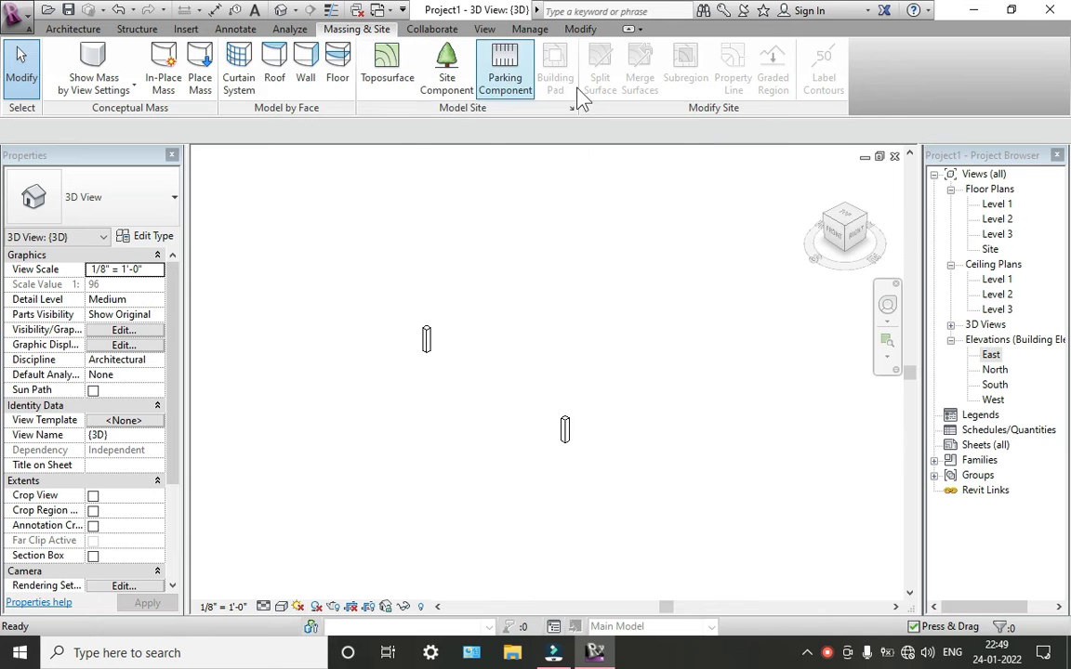
left_click(430, 30)
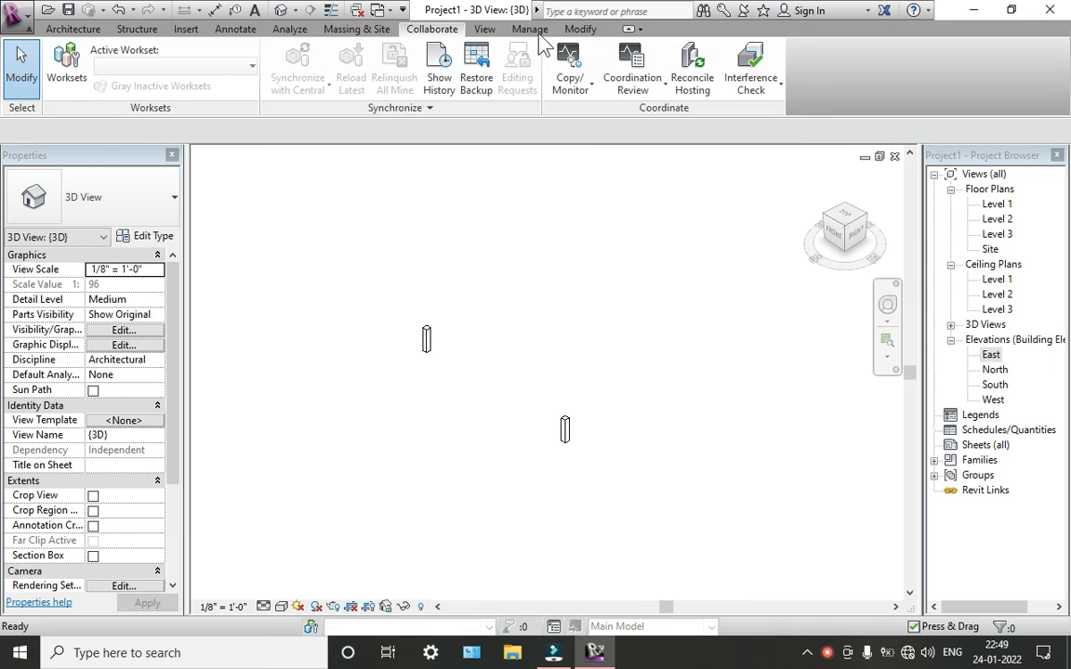
Step: Review the 3D View, Switch Windows and User Interface options, along with the project management and modification tools
left_click(479, 31)
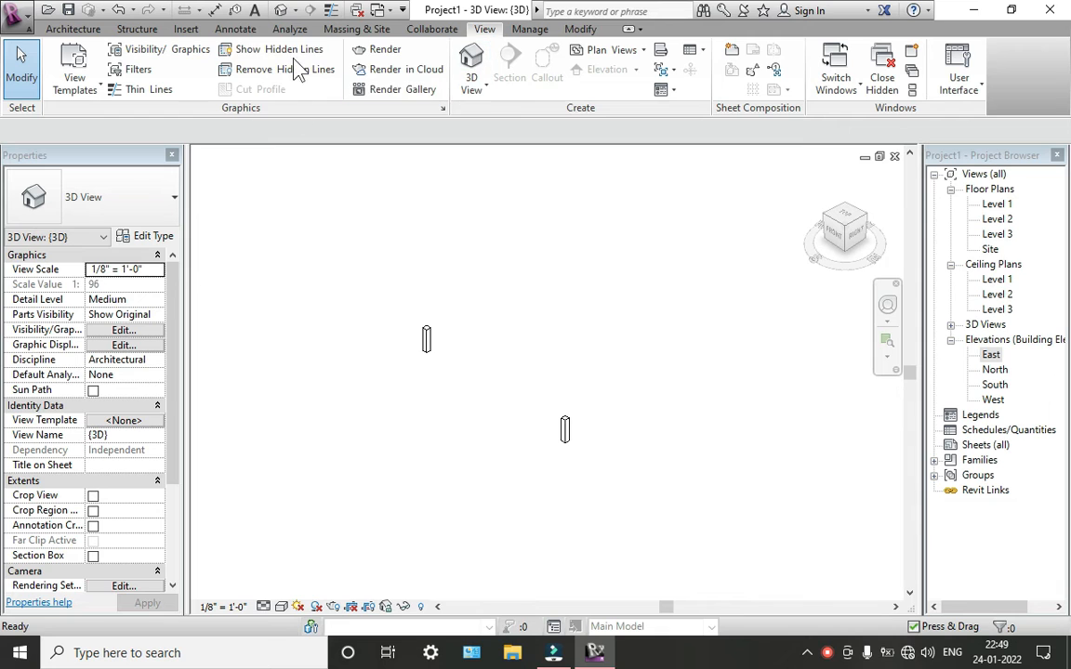
left_click(471, 86)
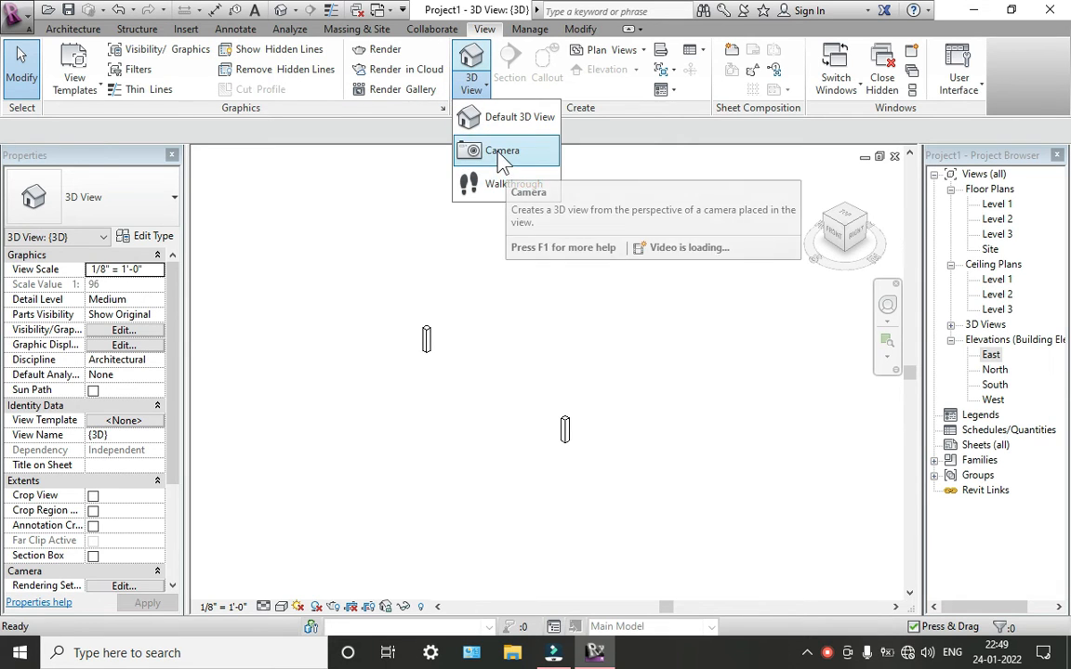
left_click(848, 93)
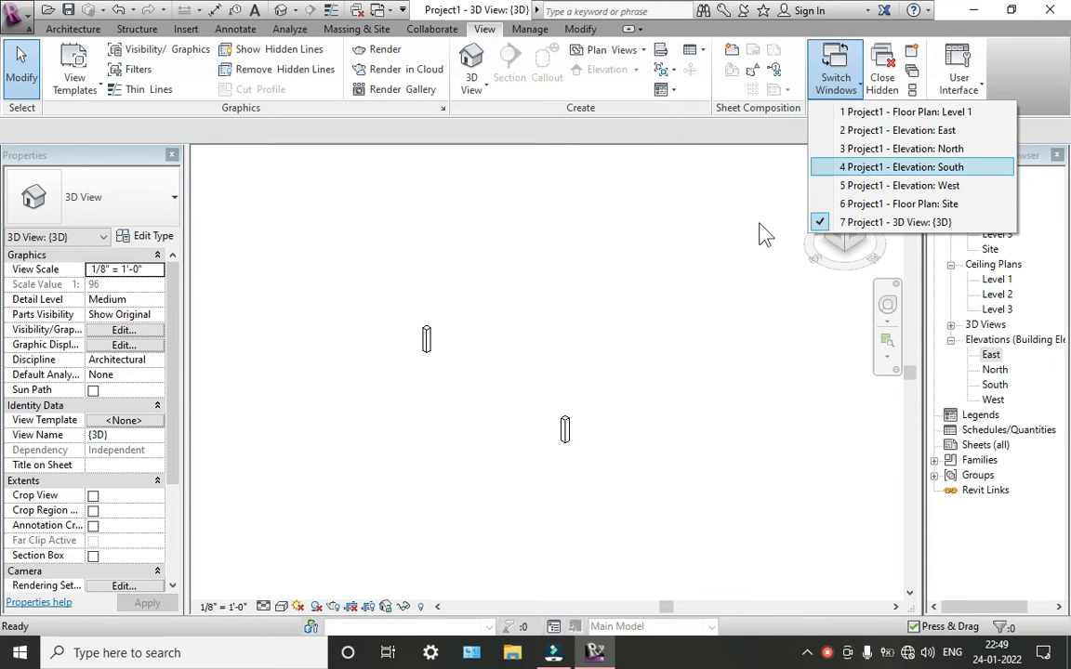
left_click(775, 131)
left_click(977, 85)
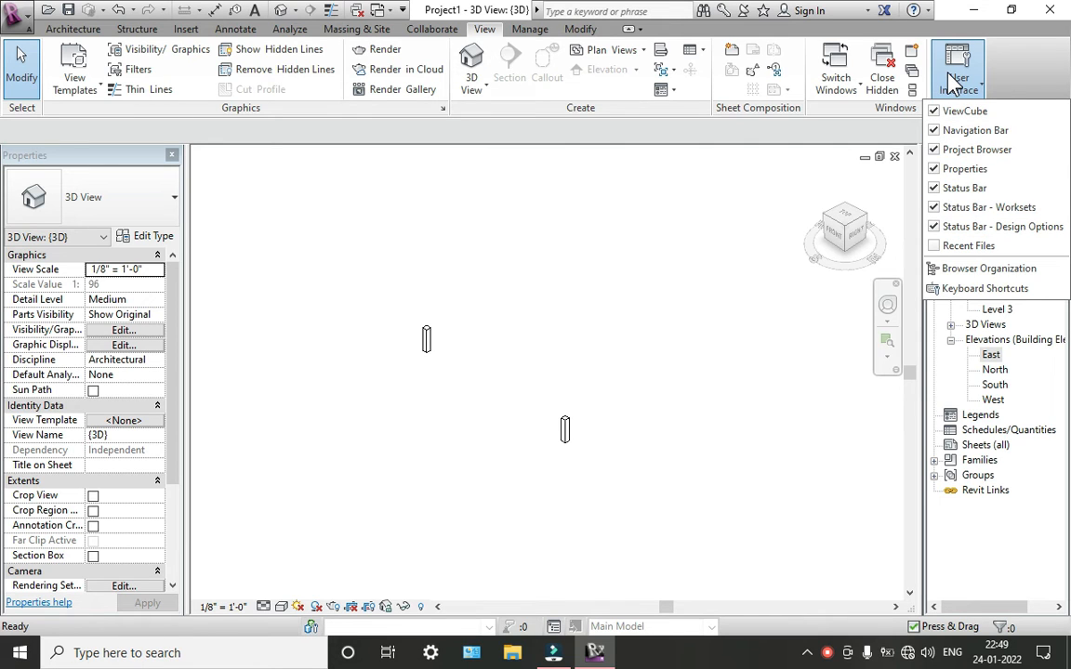
left_click(955, 79)
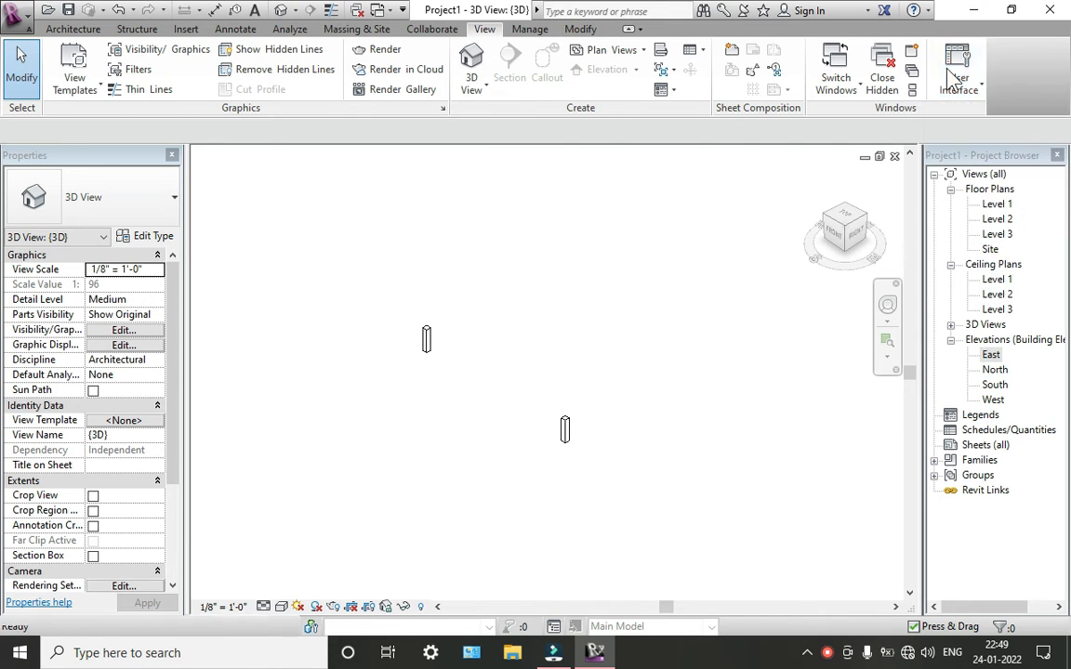
left_click(530, 33)
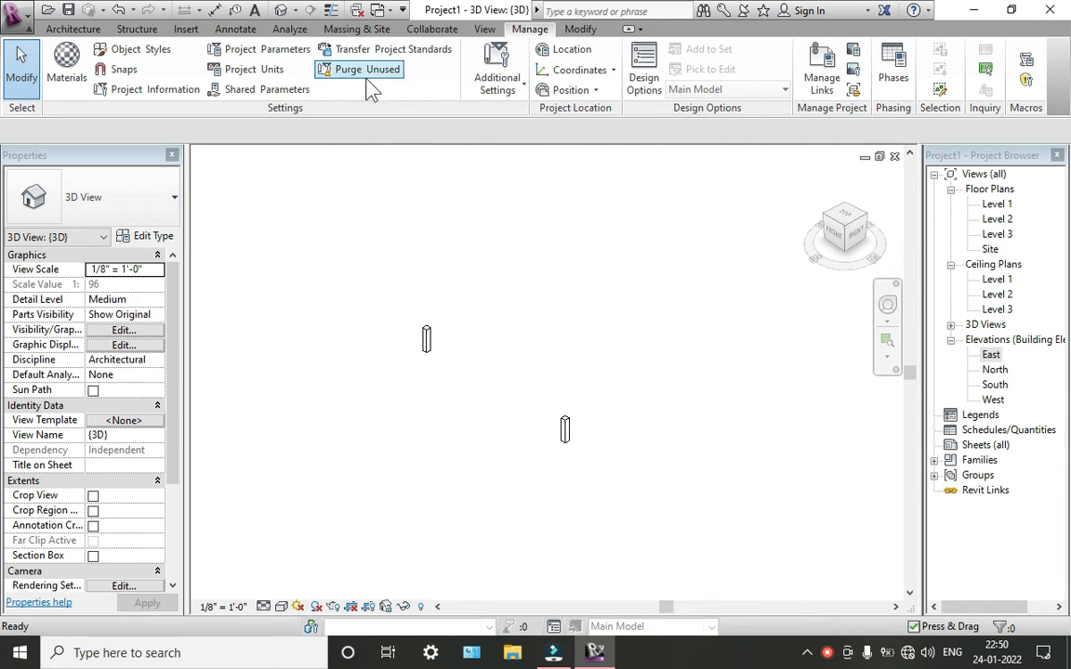
left_click(580, 29)
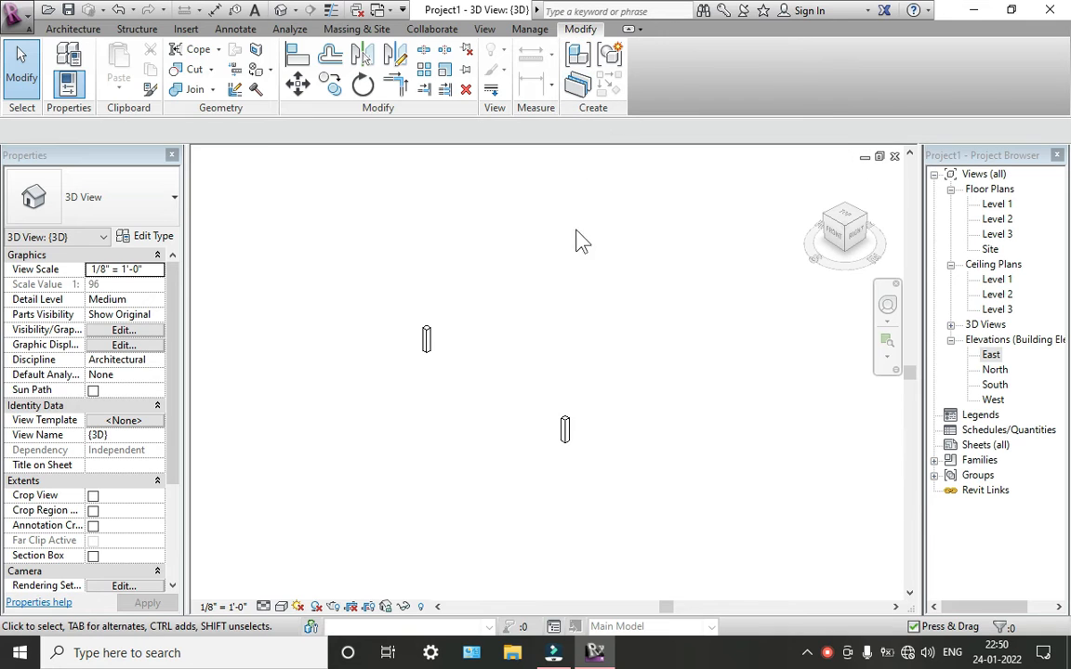
Step: Delete the two sample rectangular columns from the Level 1 floor plan
left_click(75, 29)
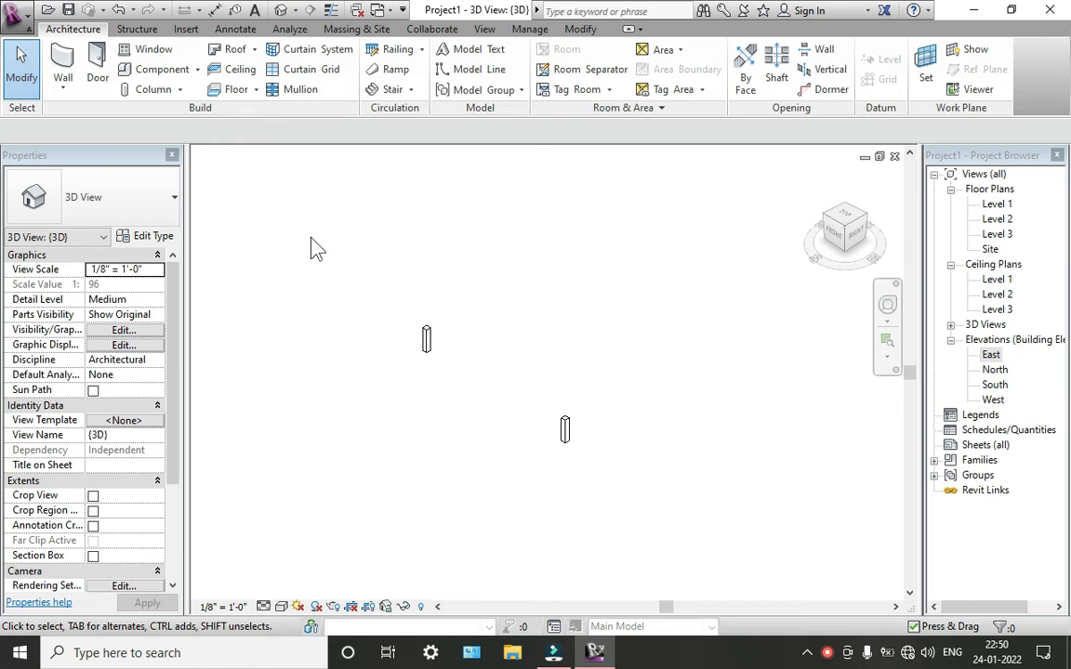
scroll(344, 255, "down", 1)
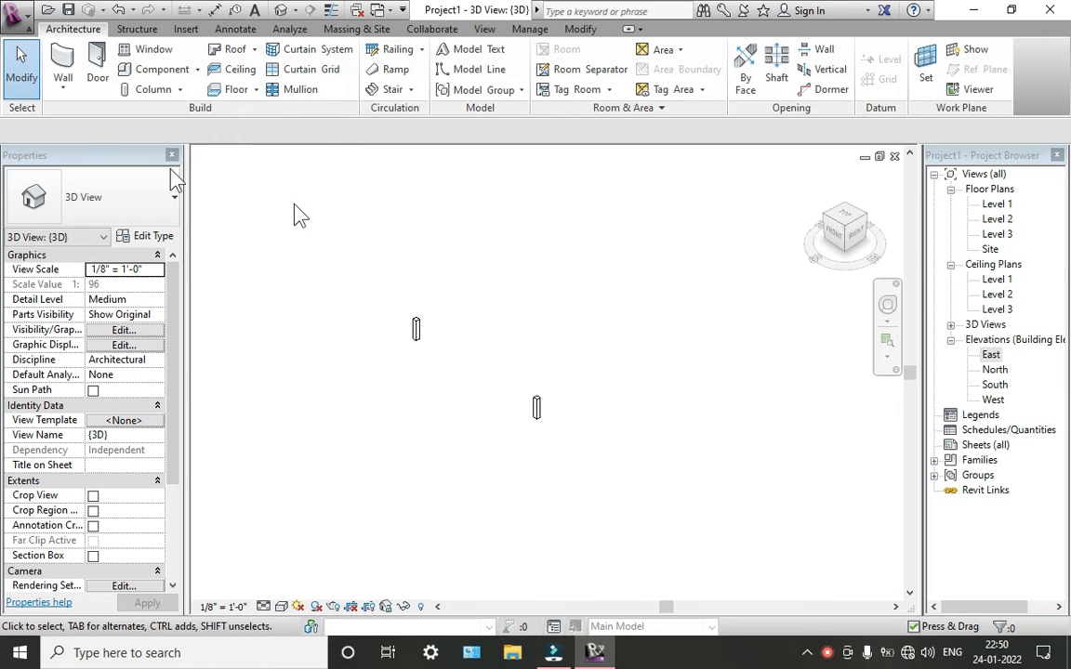
double_click(995, 205)
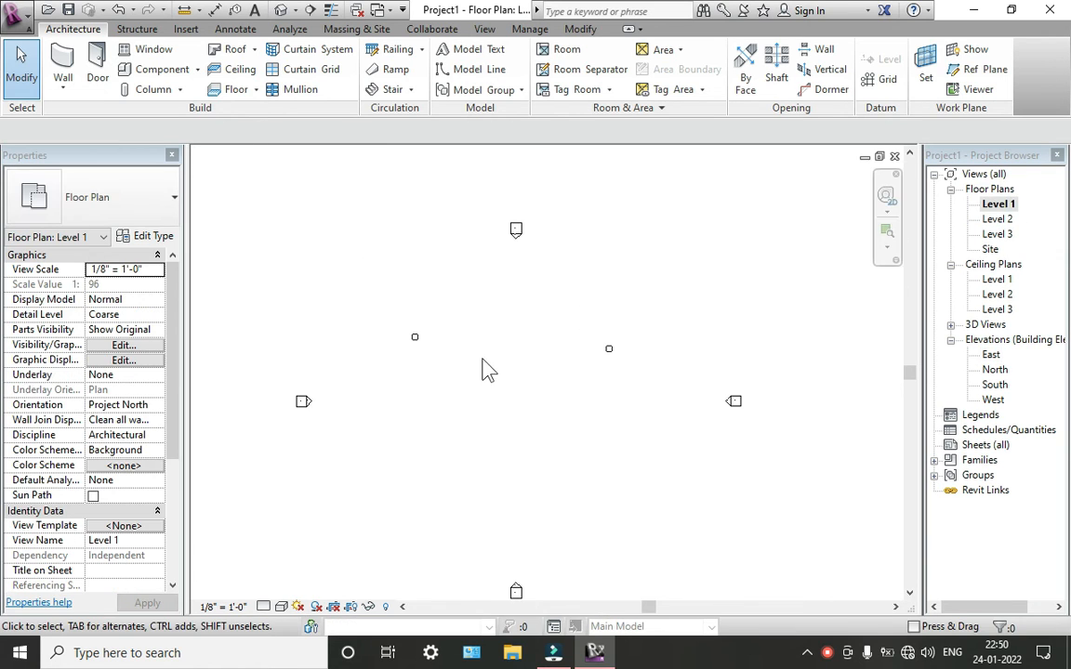
left_click(385, 328)
left_click(664, 387)
left_click(395, 299)
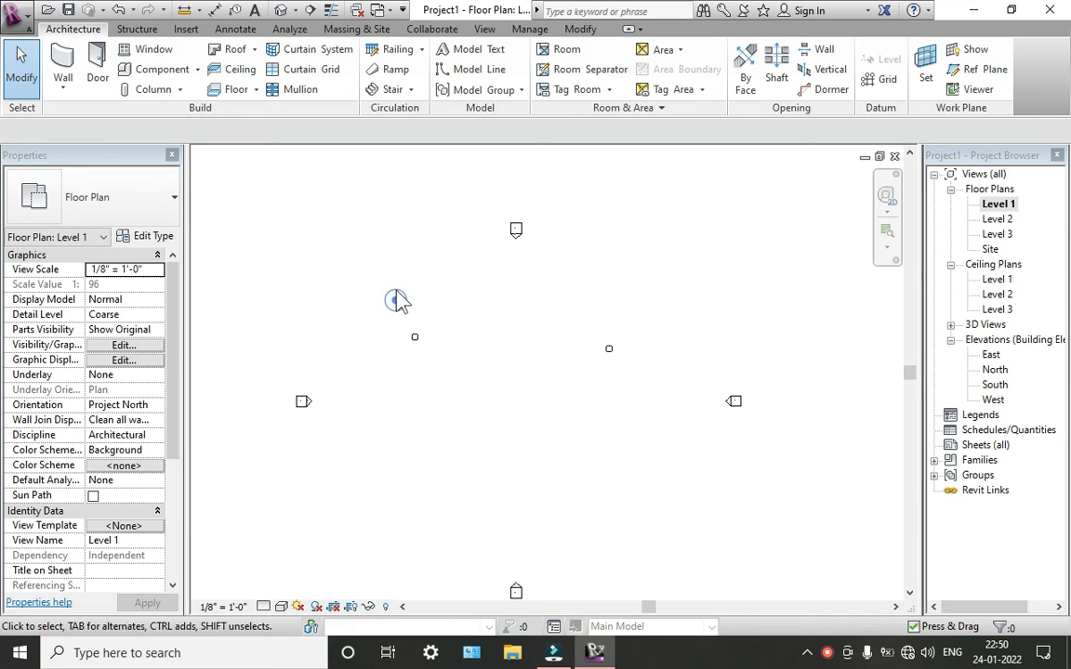
left_click(609, 350)
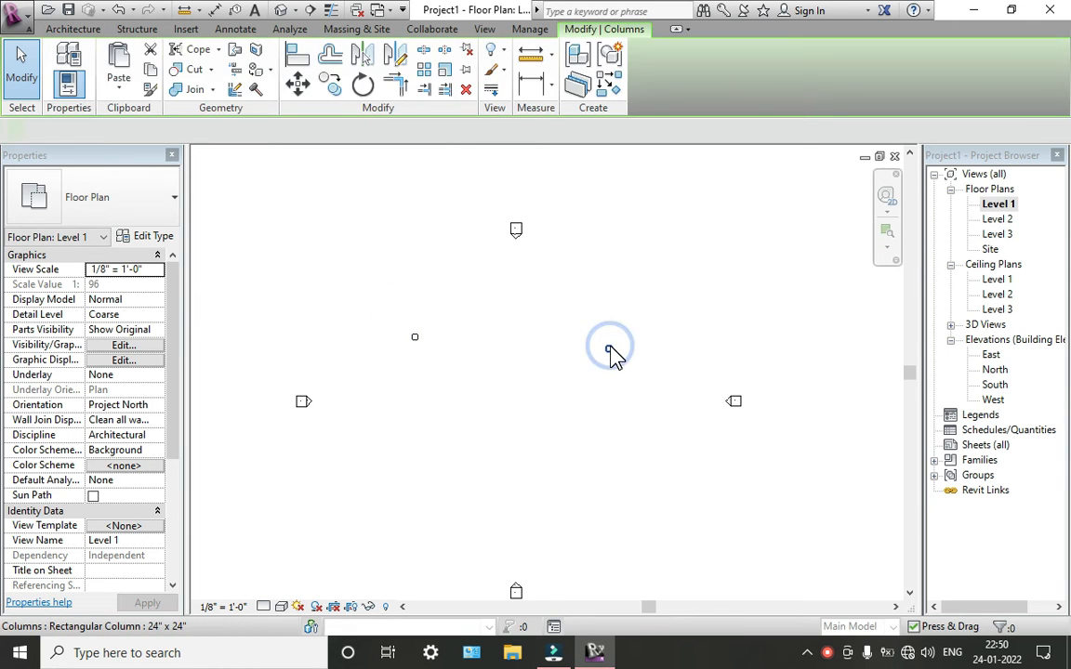
key("Delete")
left_click(418, 334)
key("Delete")
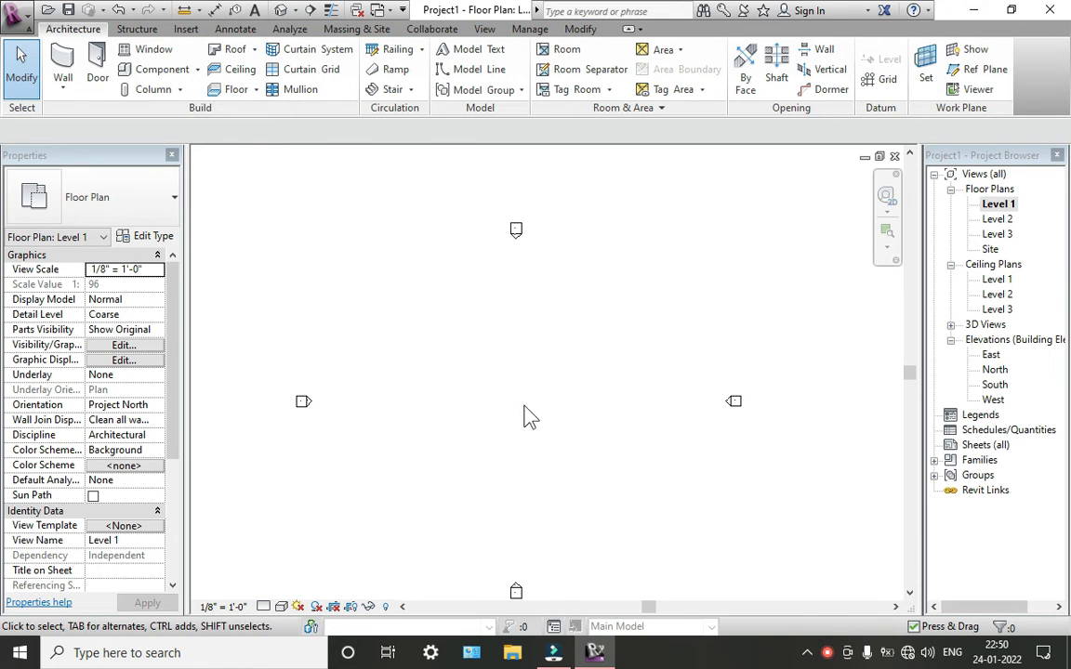
Step: Draw a closed rectangle of Generic - 8" walls, about 60' long and 20' high, between the elevation markers on Level 1
left_click(62, 65)
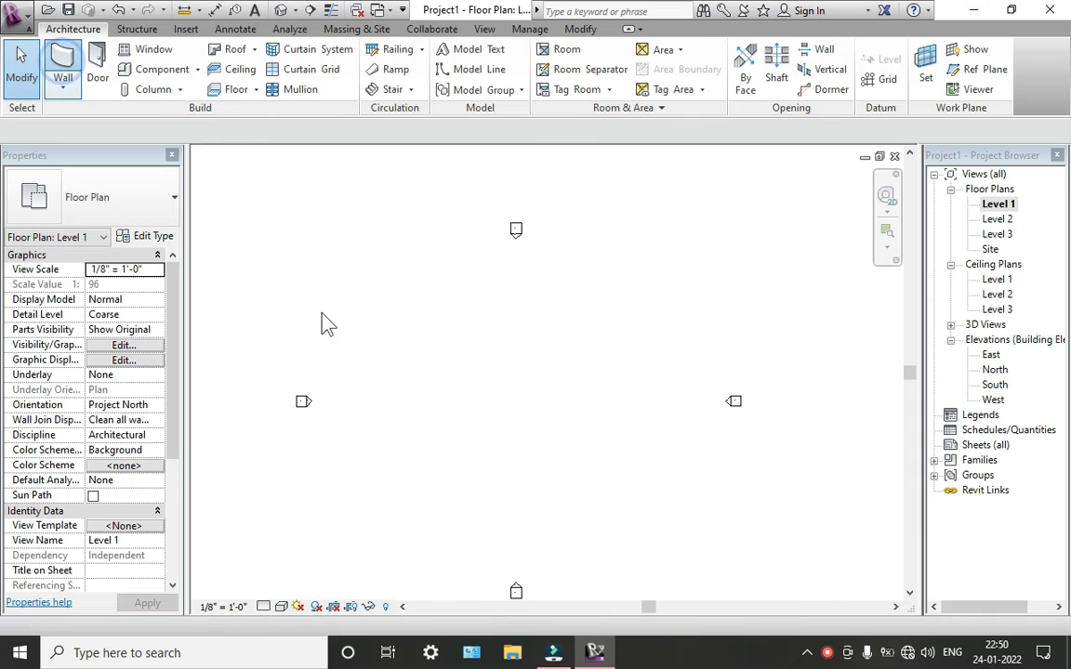
left_click(417, 416)
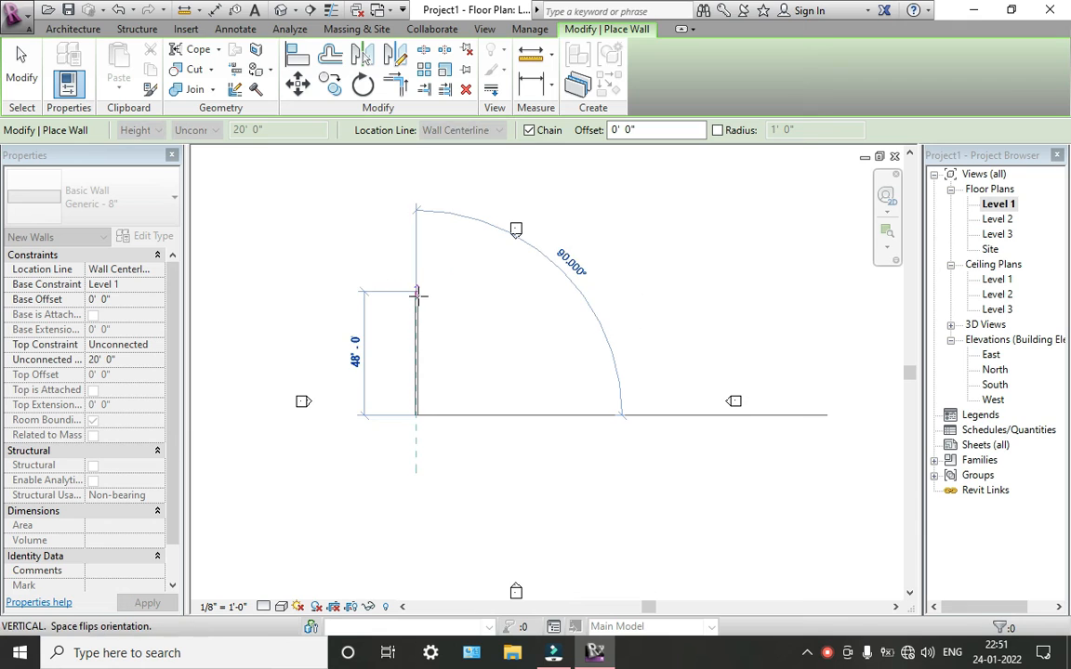
left_click(417, 299)
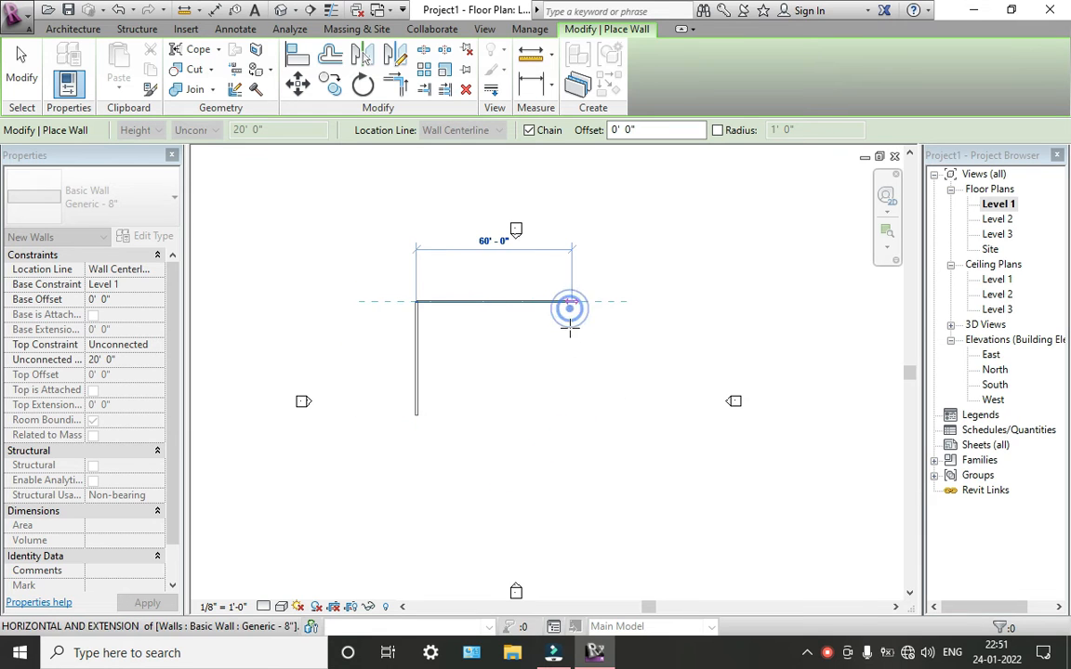
left_click(570, 325)
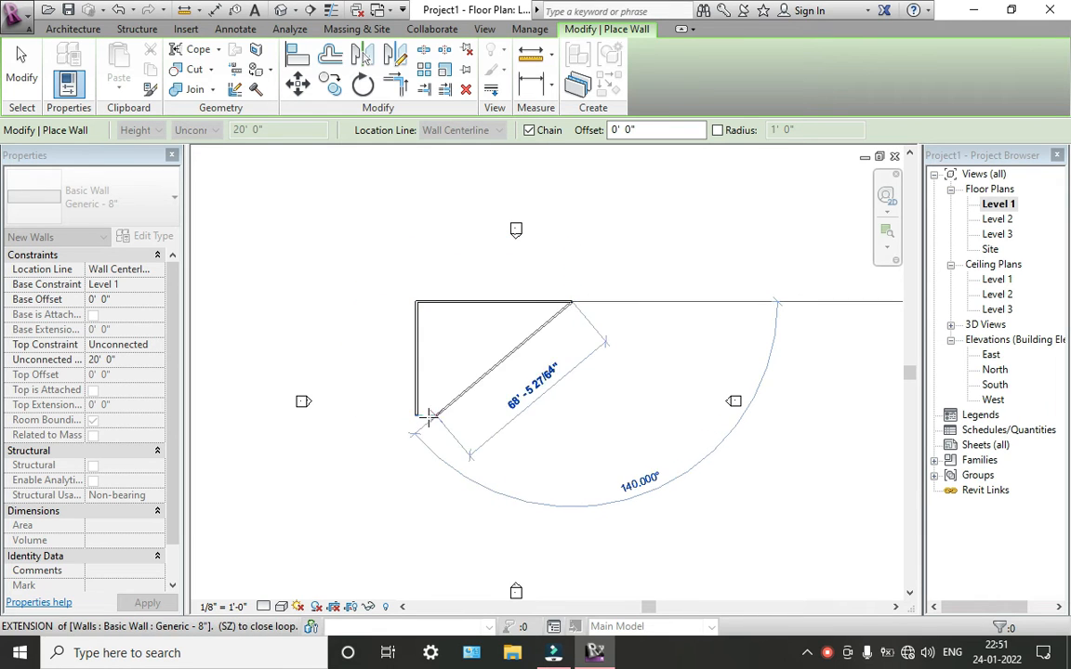
left_click(570, 415)
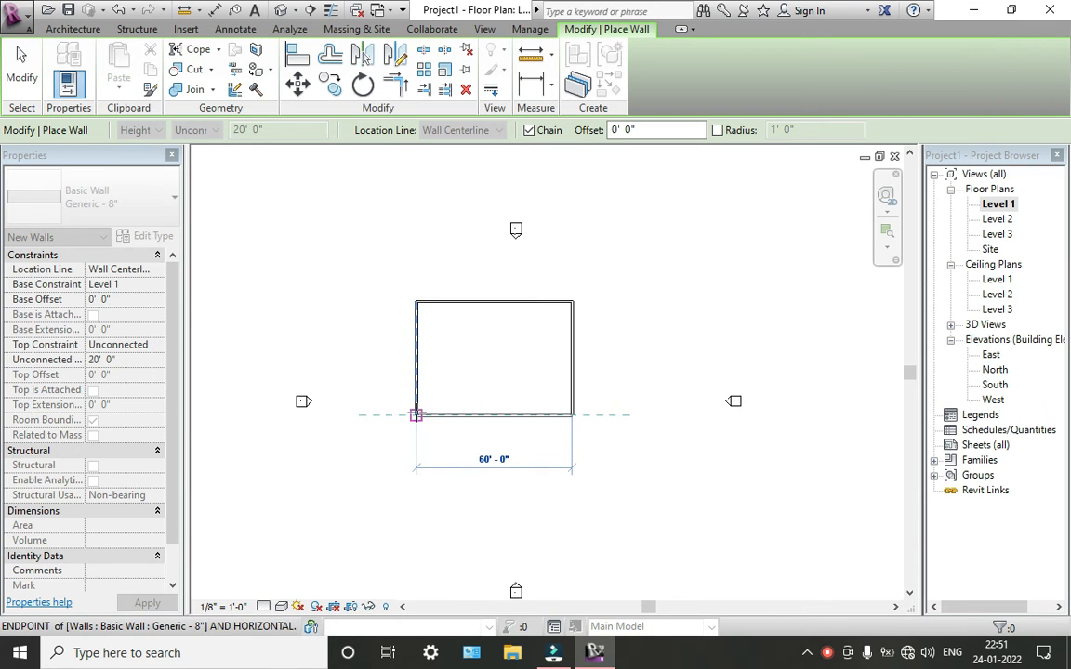
left_click(415, 415)
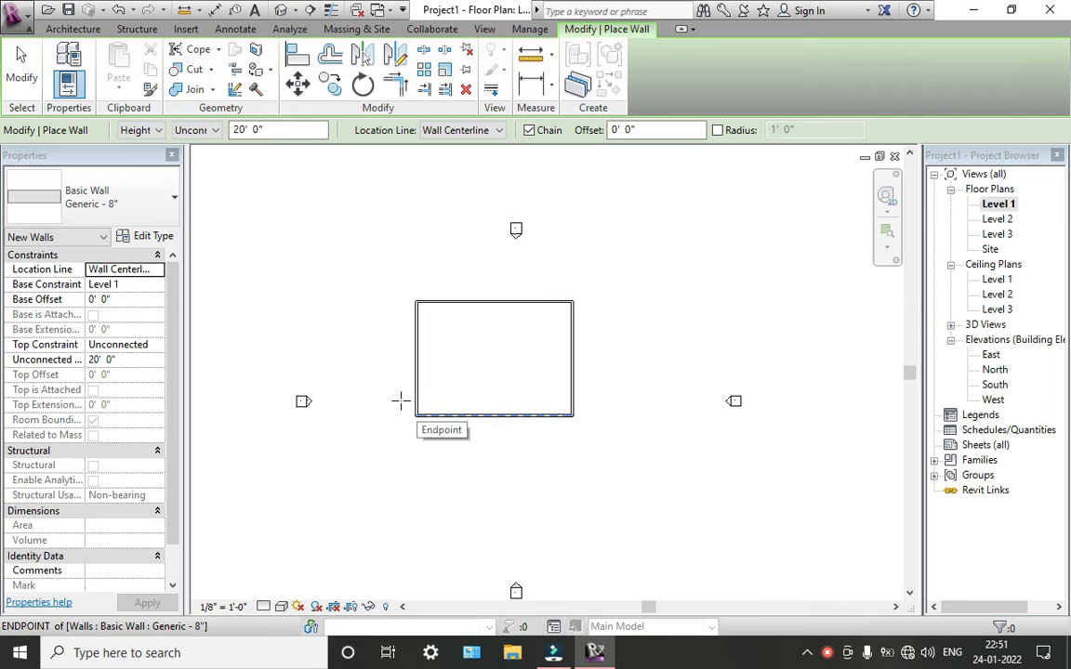
Step: Show the wall enclosure in the default 3D view and examine its inner corner and overall shape
left_click(282, 10)
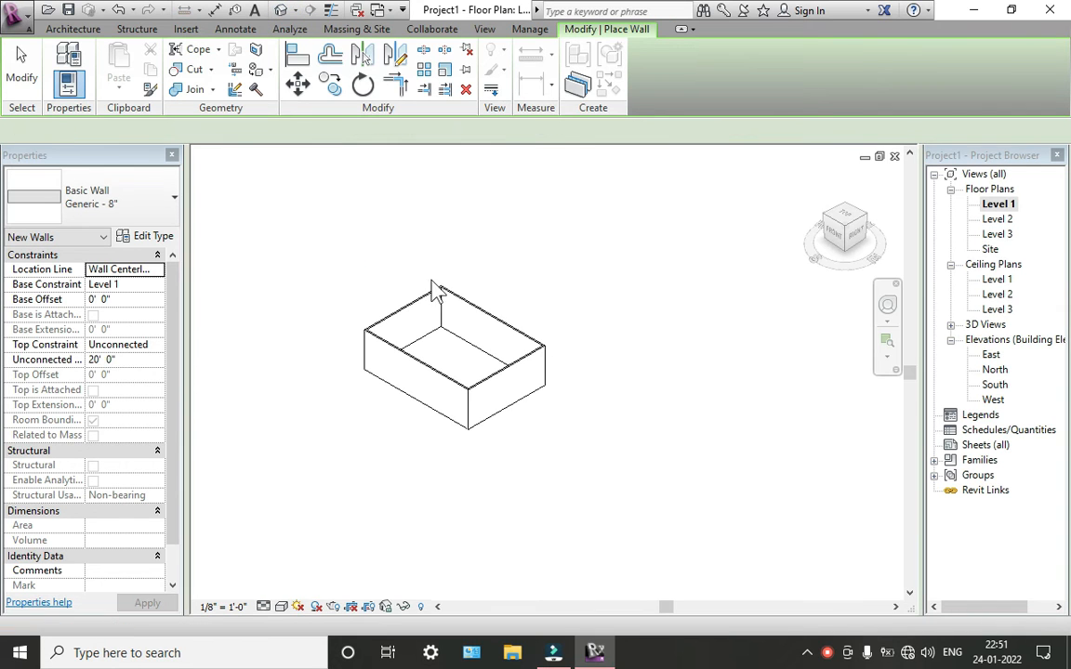
scroll(520, 386, "up", 5)
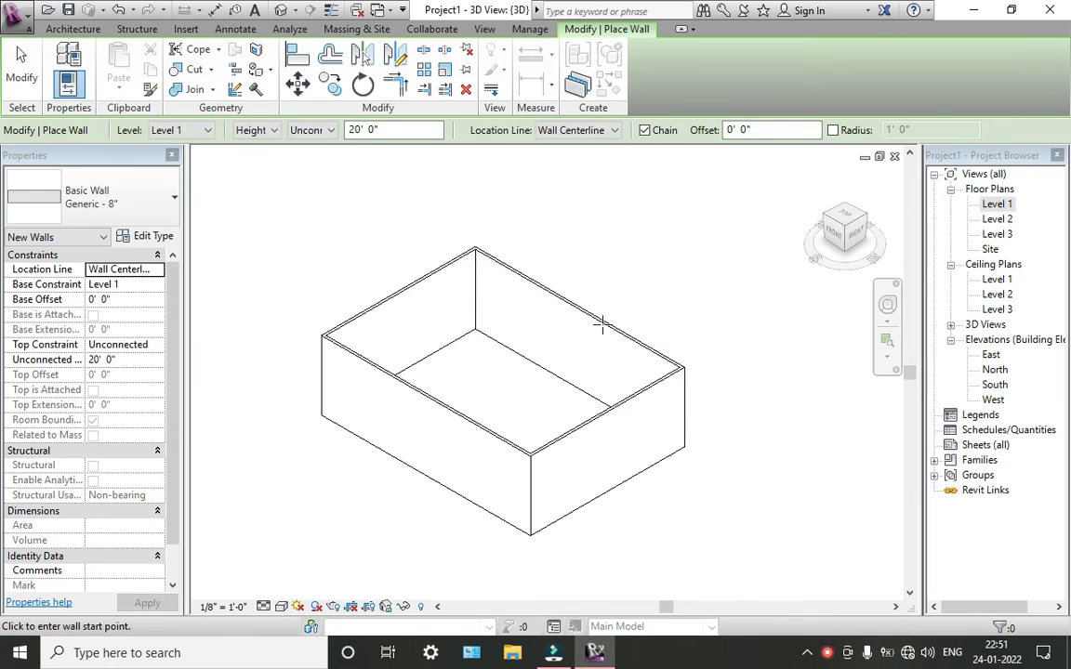
scroll(495, 331, "up", 2)
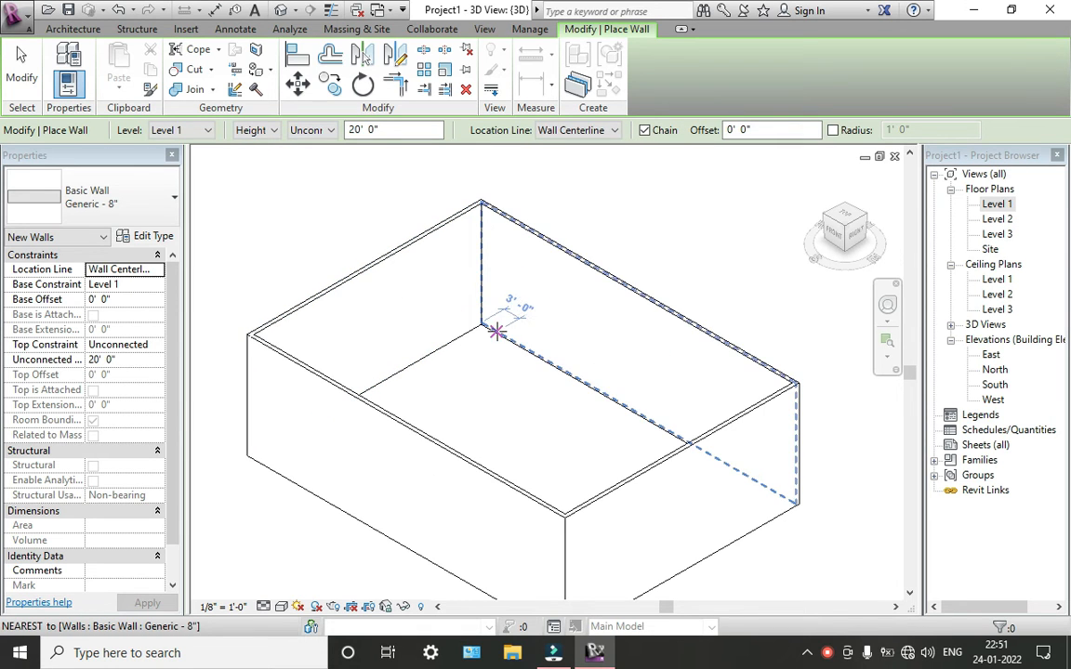
scroll(519, 303, "up", 3)
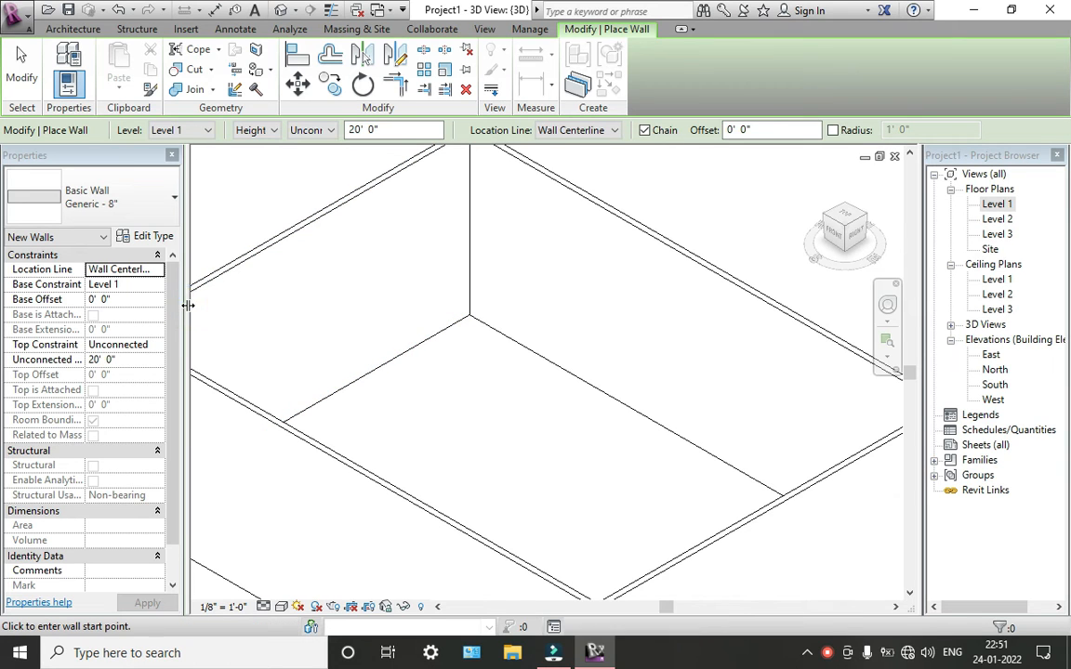
left_click_drag(185, 306, 119, 319)
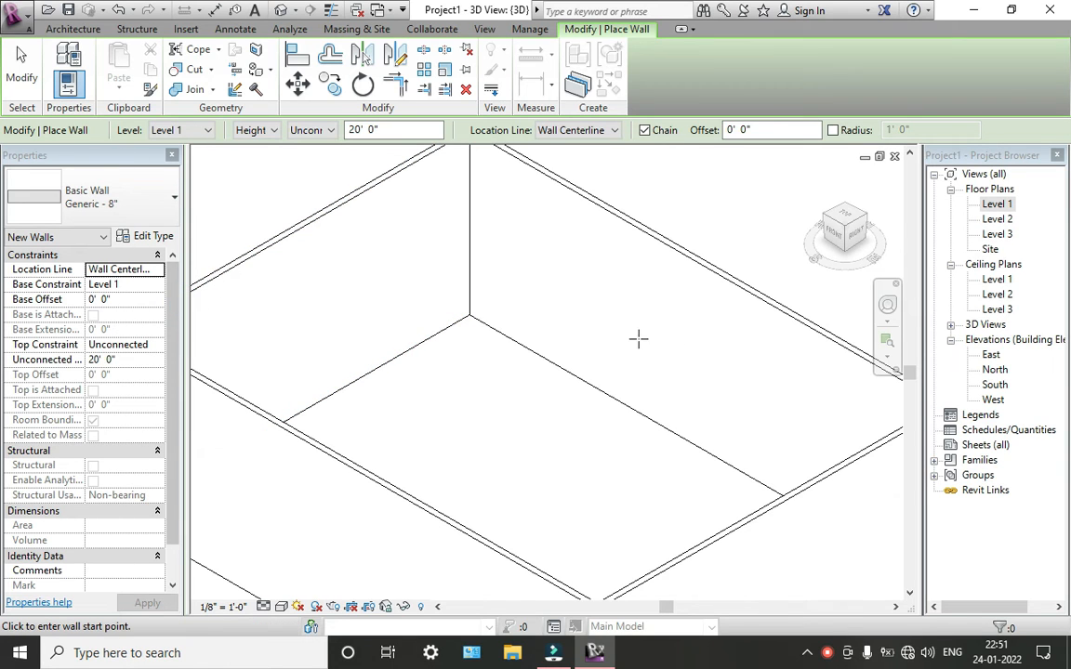
scroll(589, 321, "down", 4)
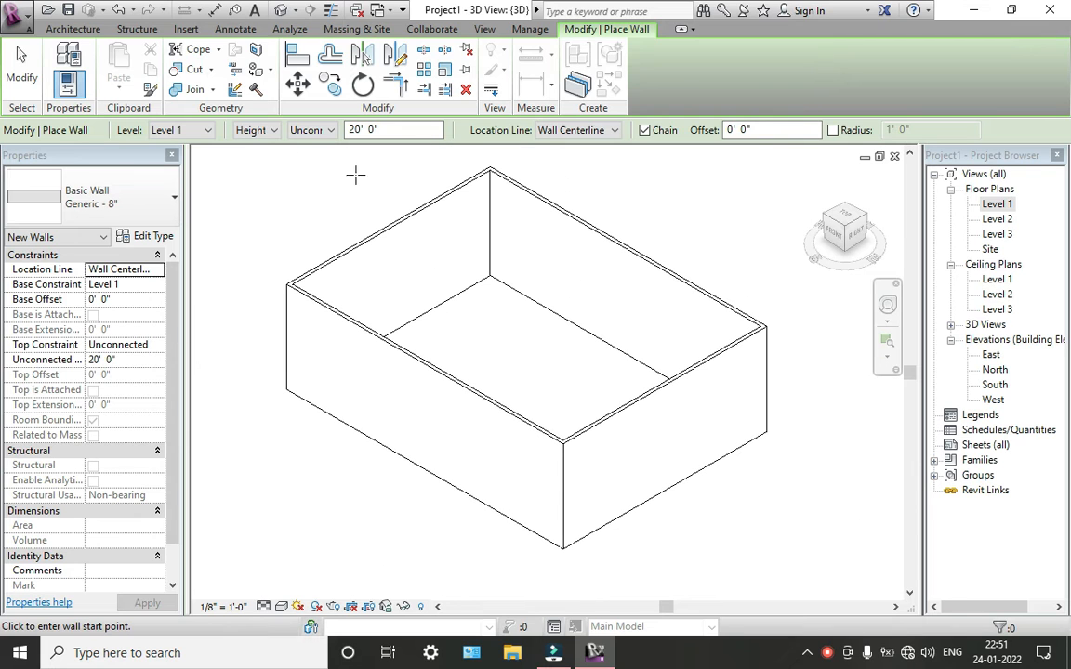
Step: Load the Double-Glass 2 door family from the Doors folder of the US Imperial library for door placement
left_click(73, 28)
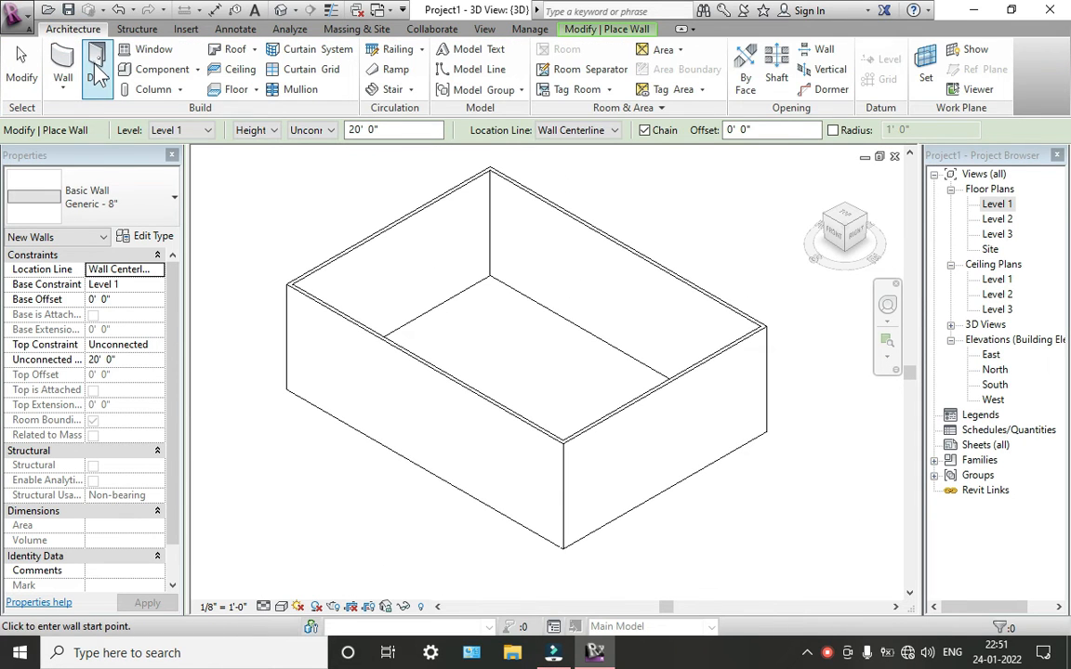
left_click(85, 56)
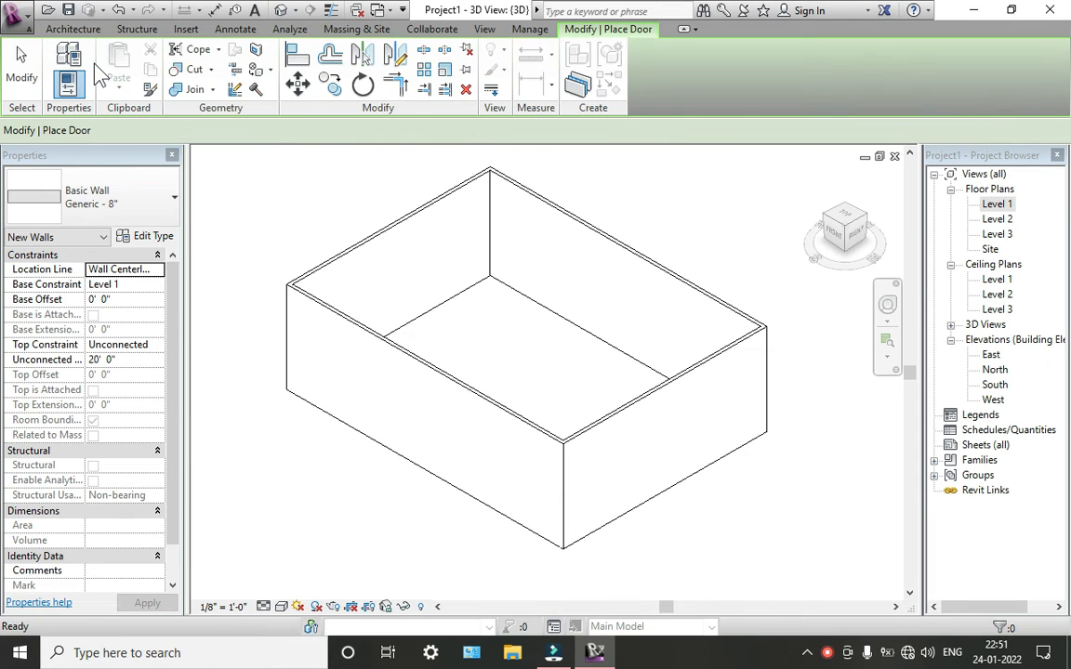
left_click(144, 200)
left_click(146, 206)
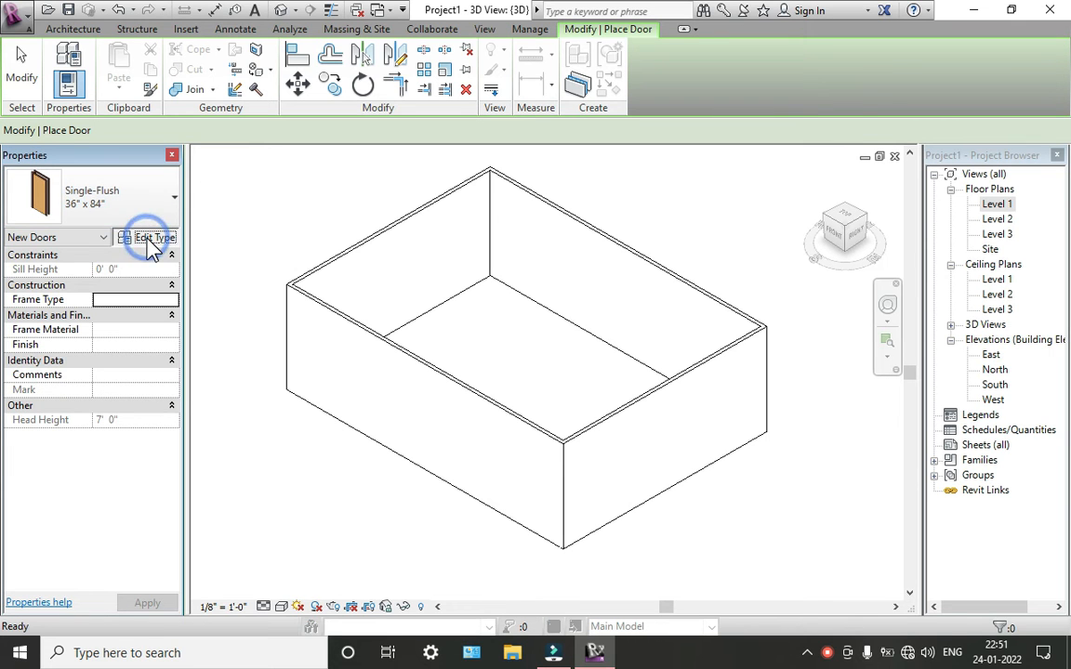
left_click(152, 240)
left_click(808, 114)
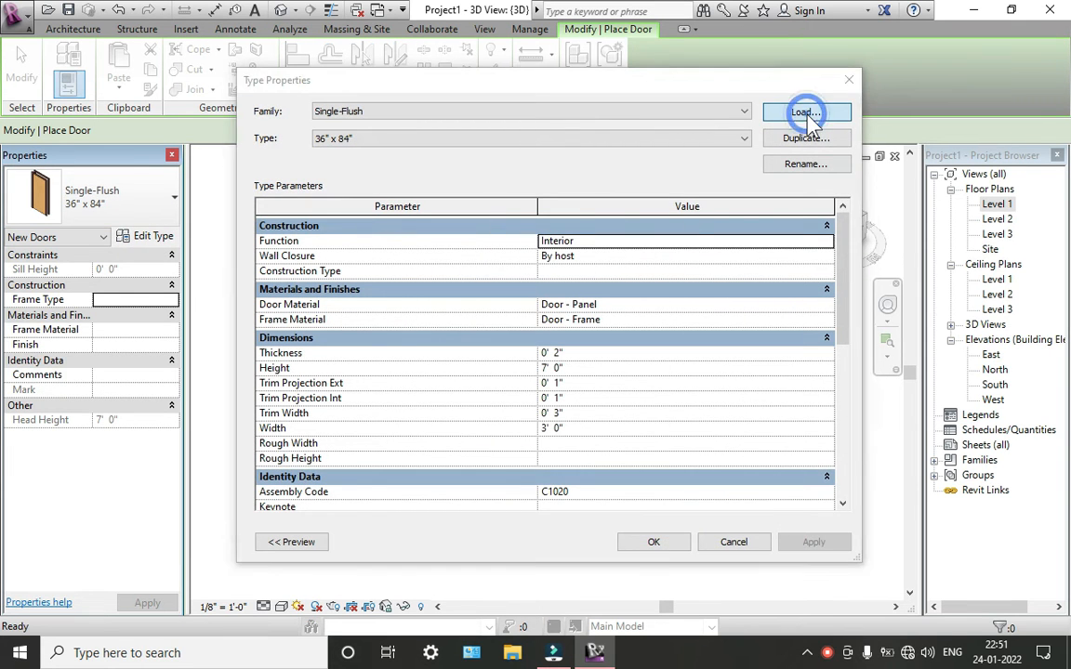
double_click(372, 291)
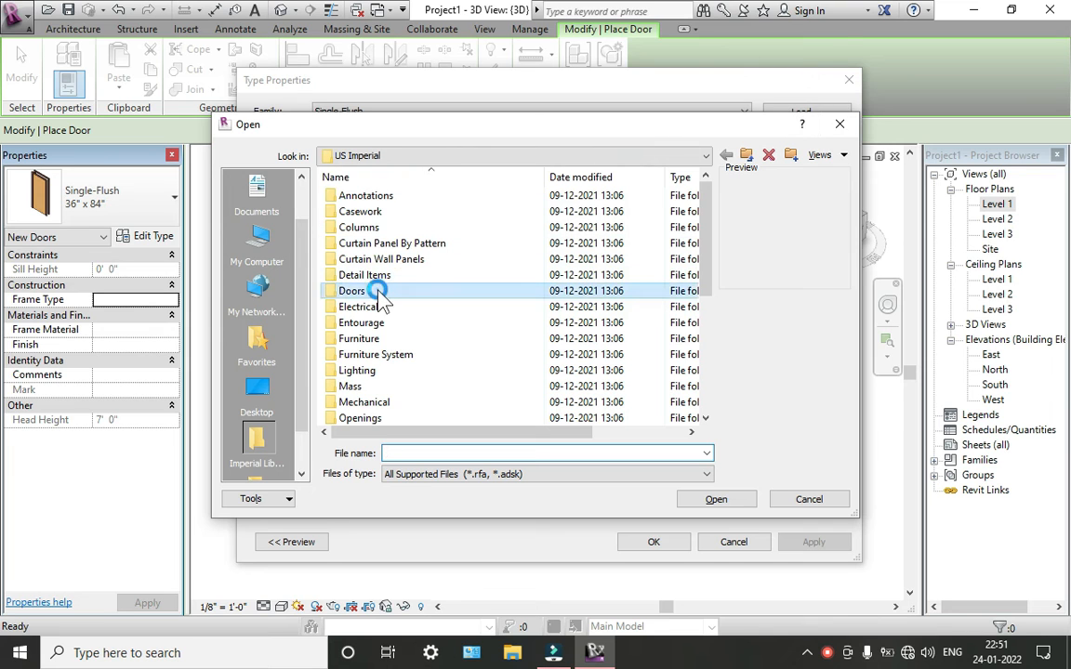
left_click(400, 197)
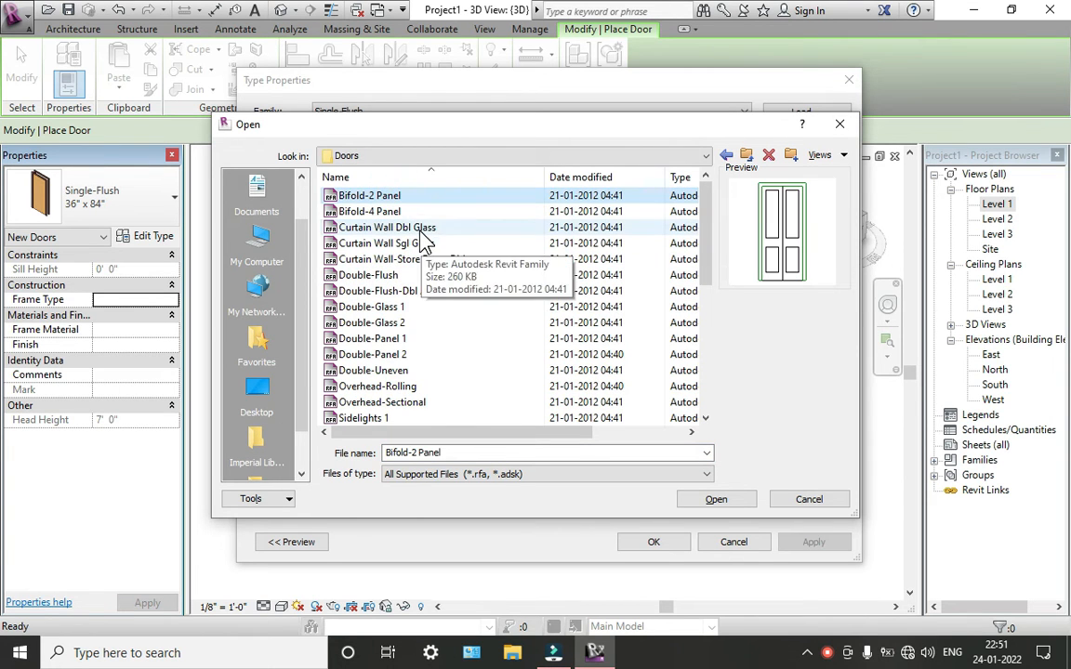
left_click(418, 228)
left_click(416, 275)
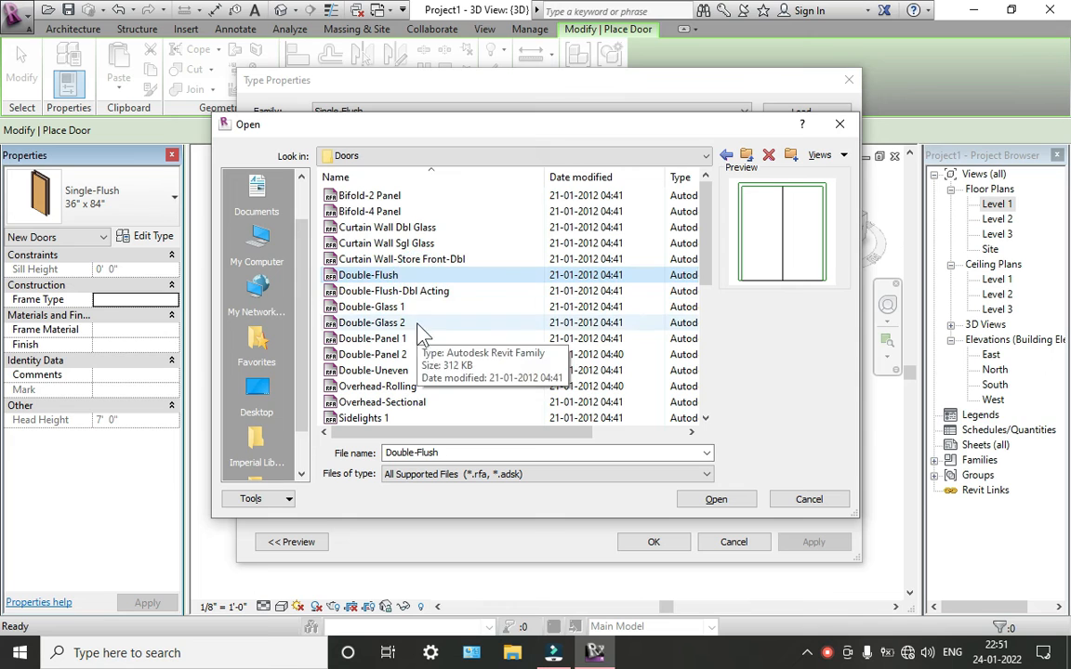
left_click(416, 324)
left_click(714, 502)
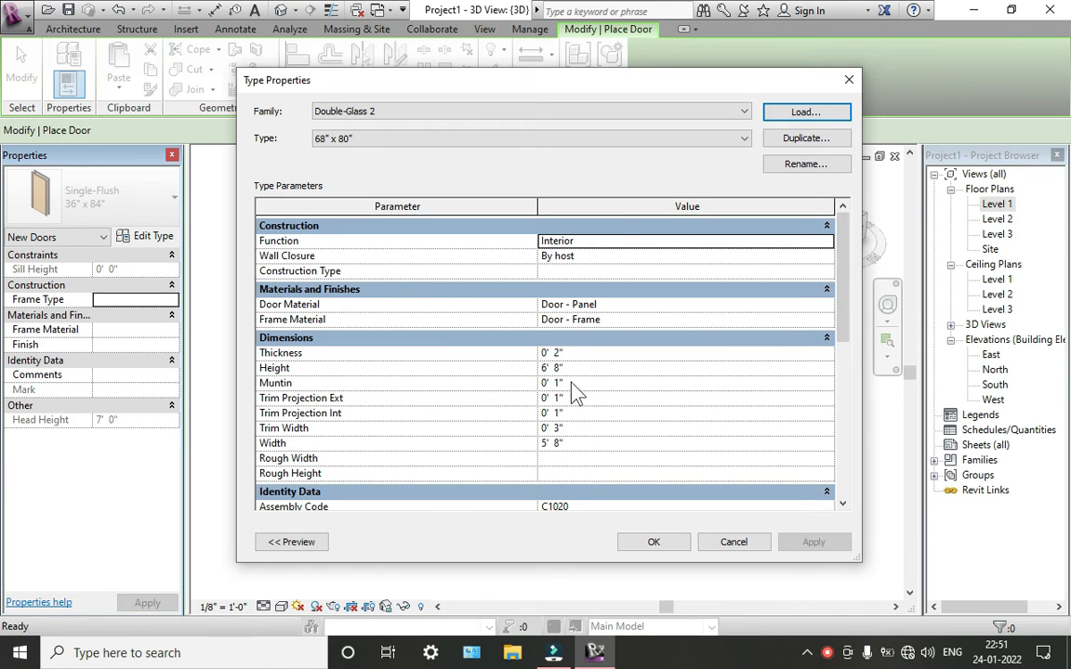
Step: Accept the 68" x 80" Double-Glass 2 type and place a door in each short wall, about 14'-6" and 7'-0" from the corners
left_click(597, 370)
left_click(613, 409)
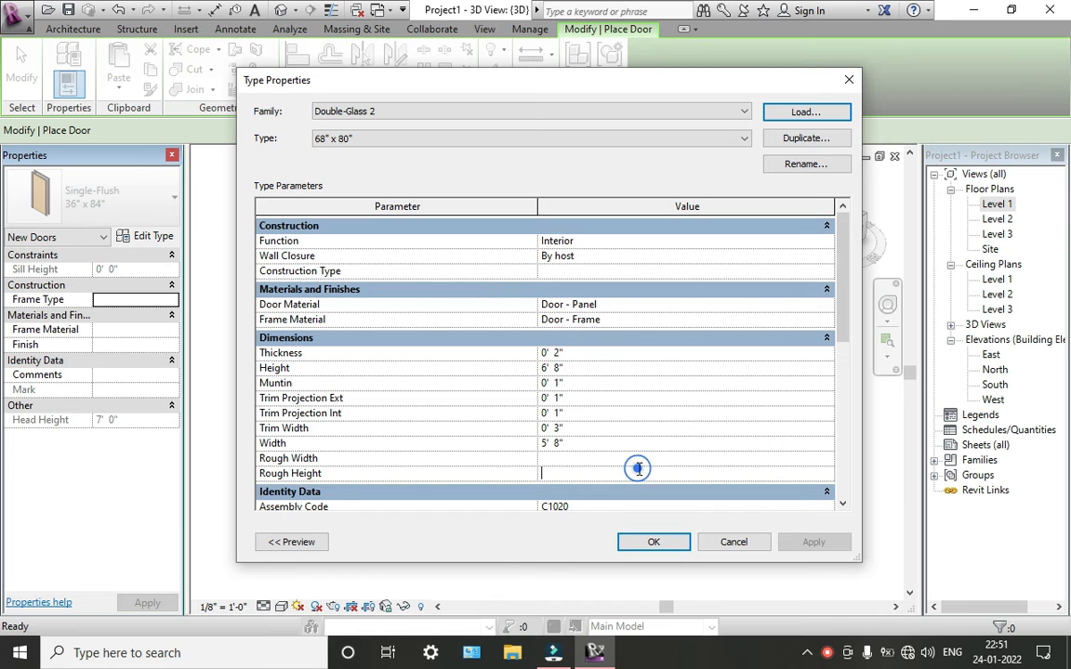
left_click(660, 544)
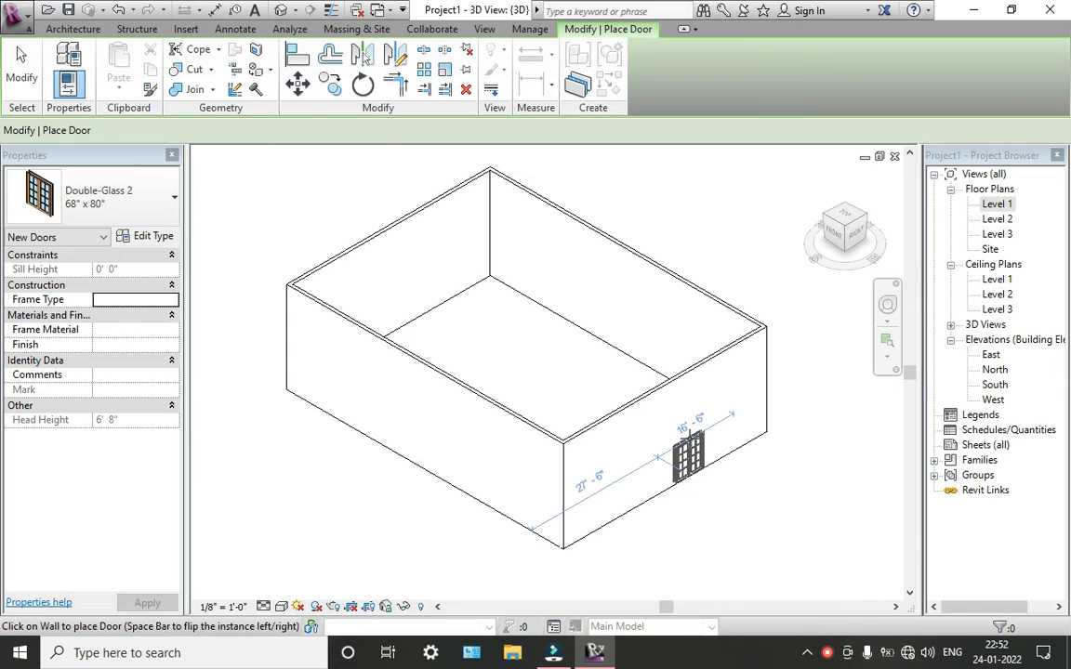
scroll(618, 426, "up", 3)
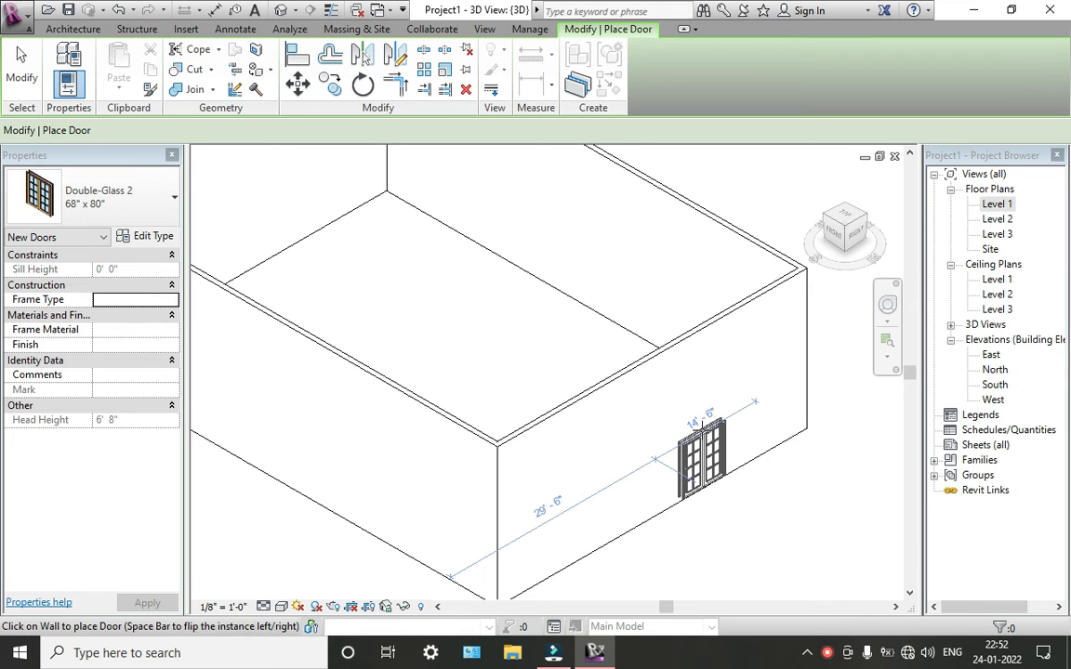
left_click(702, 430)
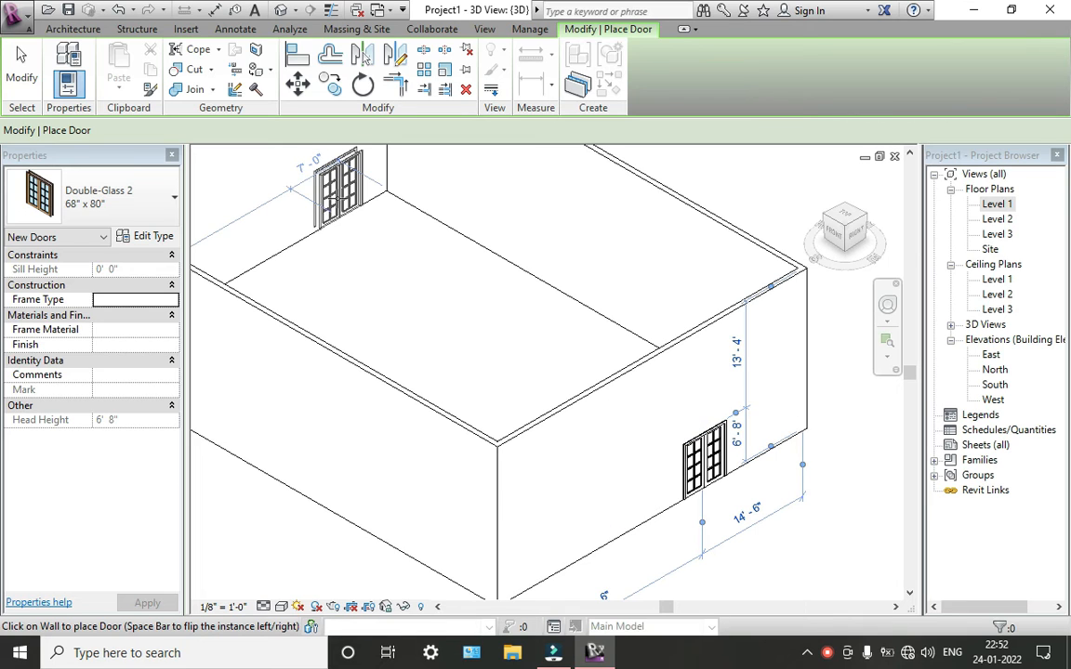
left_click(339, 196)
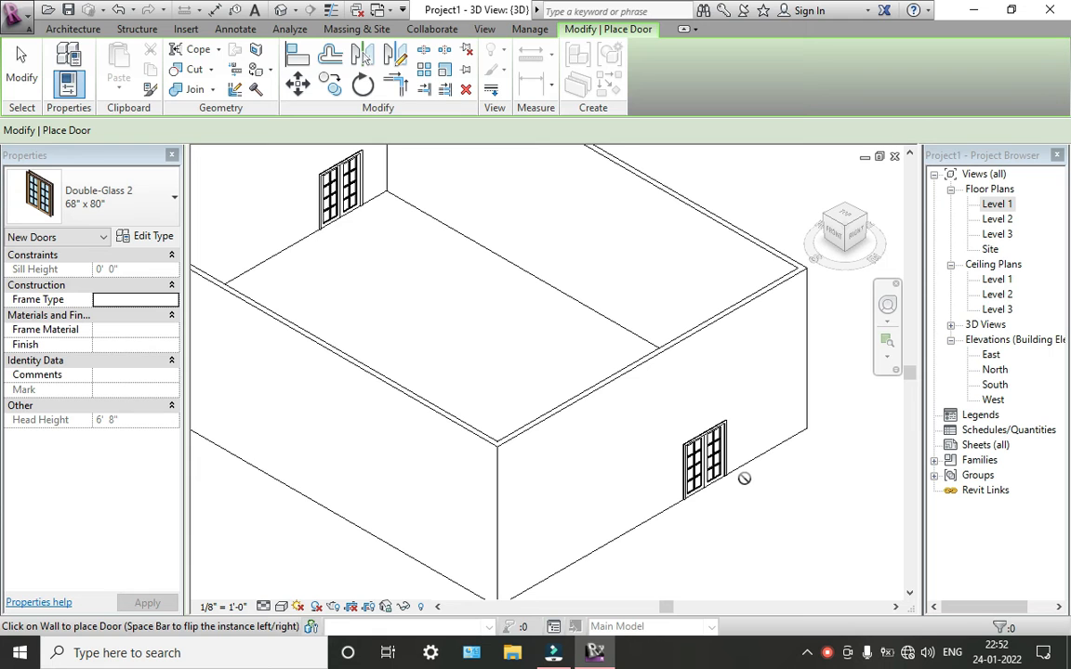
key("Escape")
key("Escape")
Step: Place three Fixed 36" x 48" windows in the right-facing wall, two on one side of its door and one on the other
middle_click_drag(758, 523, 494, 390)
scroll(627, 447, "up", 3)
scroll(659, 454, "down", 1)
left_click(149, 48)
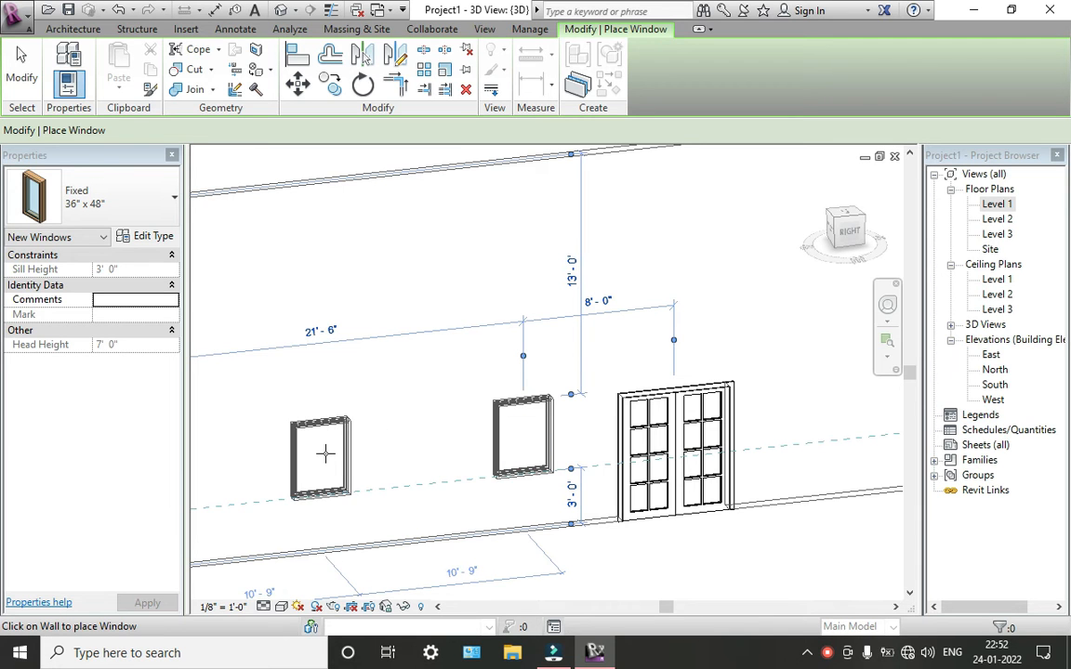
left_click(324, 450)
scroll(464, 468, "down", 2)
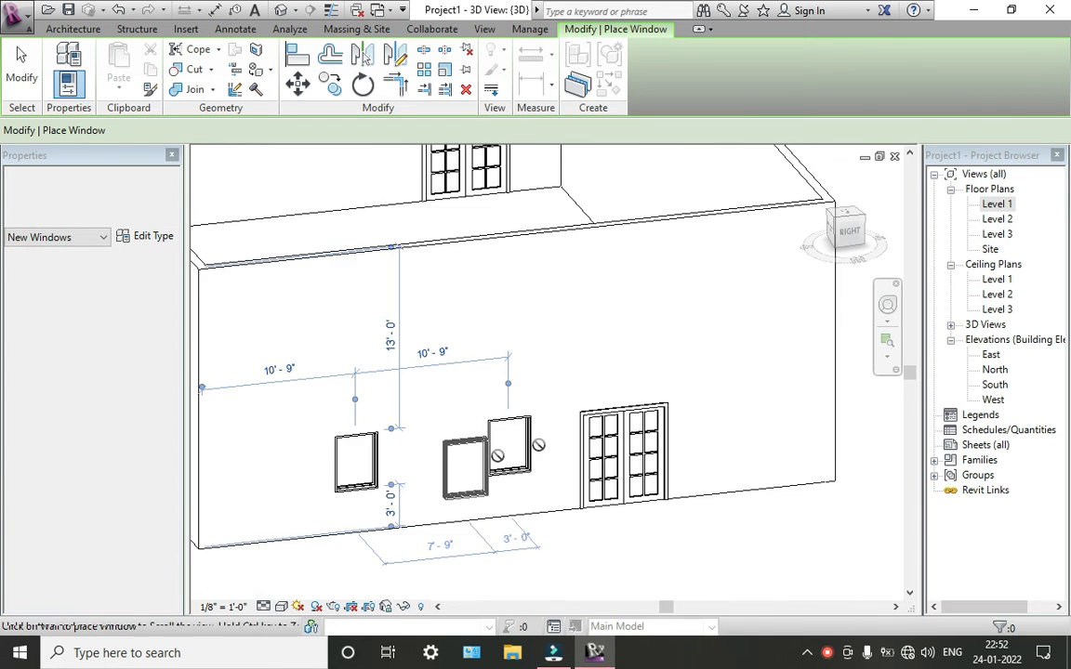
middle_click_drag(538, 444, 645, 411)
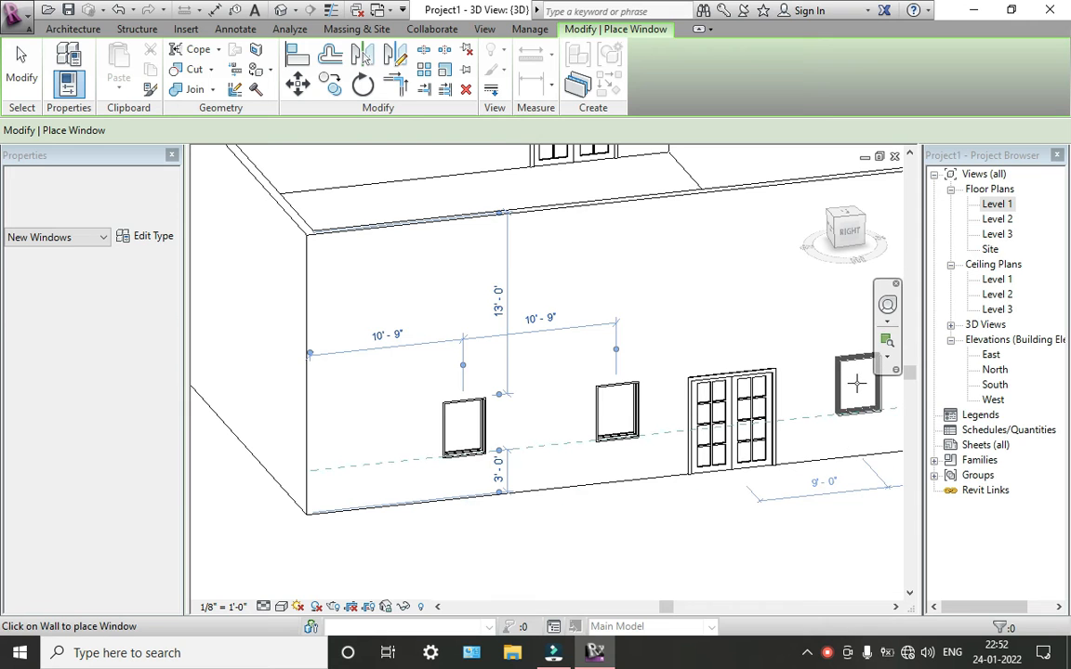
left_click(857, 383)
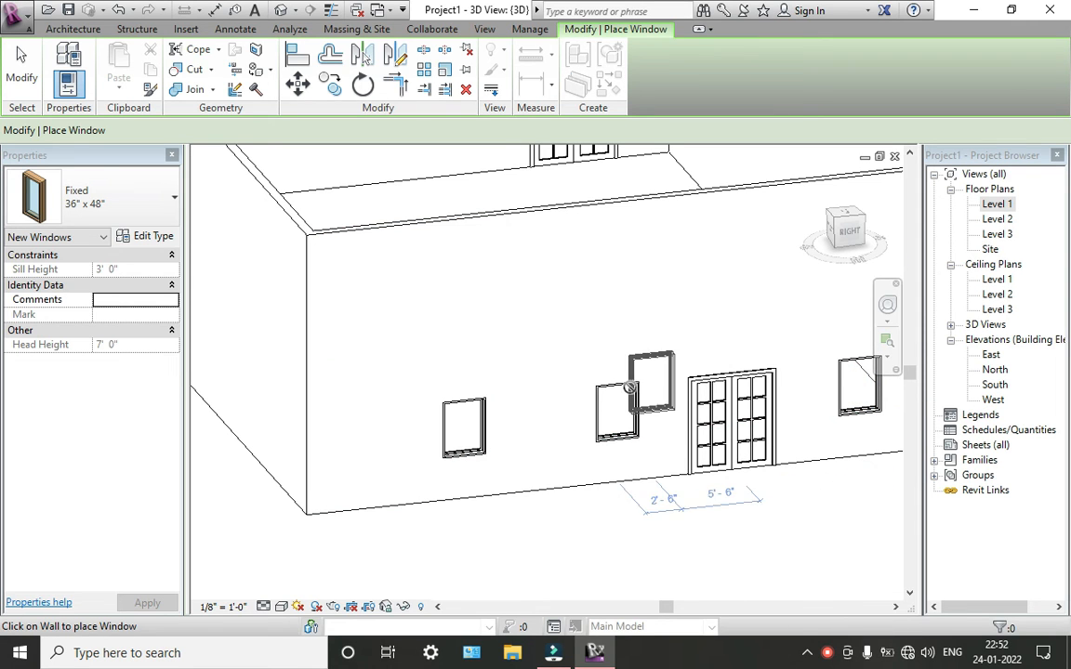
Step: End window placement and switch the 3D view from line display to a visual style with coloured surfaces
key("Escape")
scroll(487, 406, "up", 2)
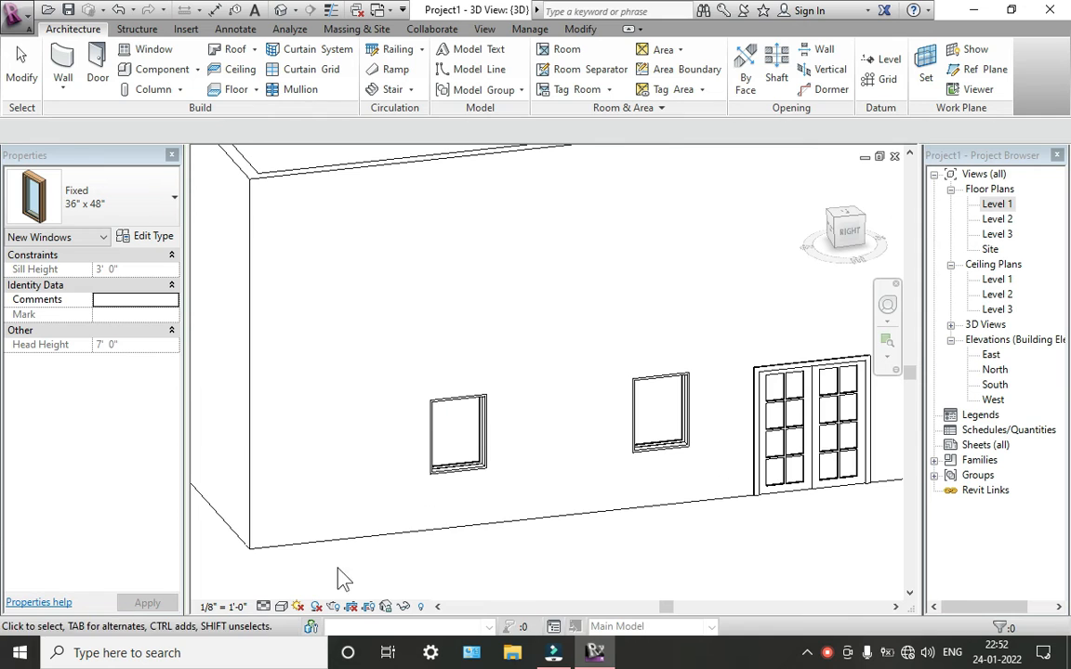
left_click(280, 606)
left_click(297, 575)
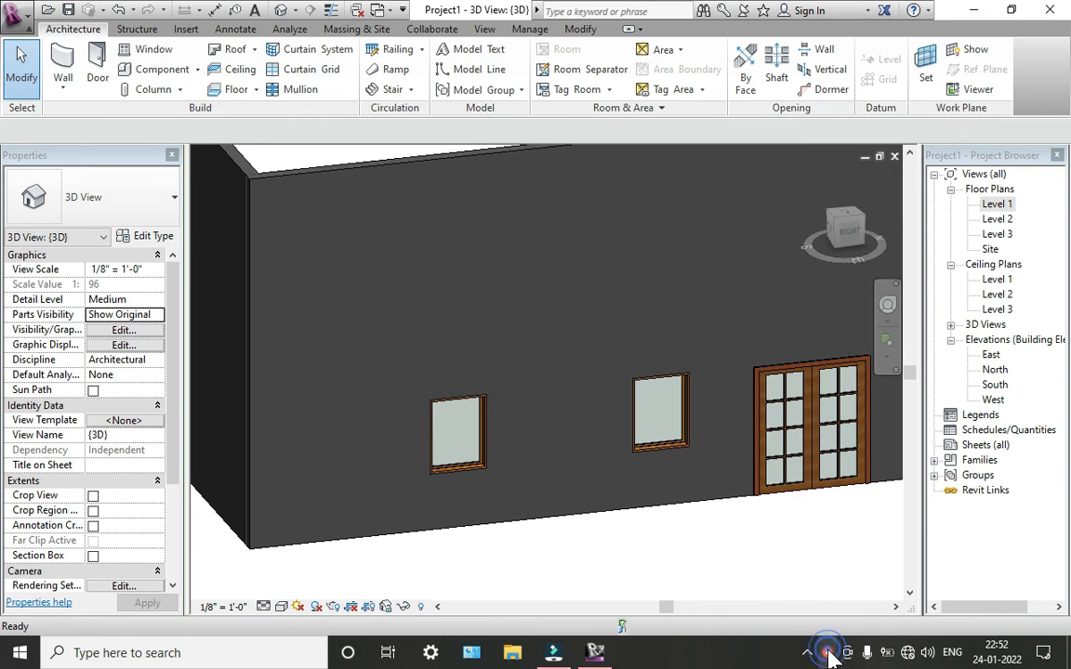
left_click(828, 653)
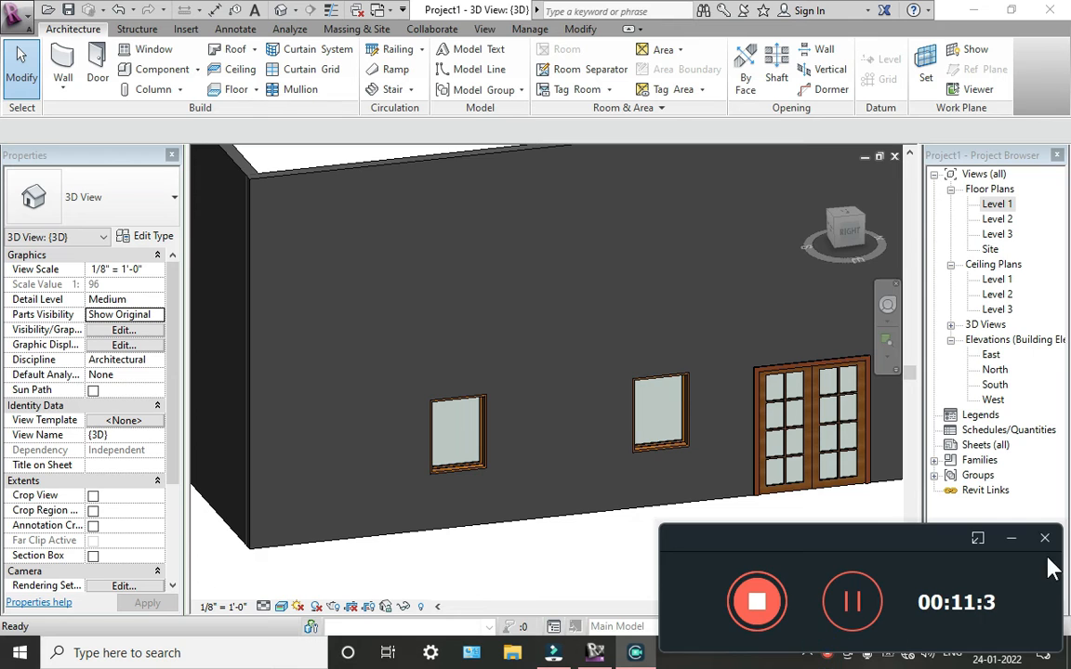
left_click(1012, 540)
Step: Examine the coloured building from several angles, including its windows, its double doors and the open enclosure
middle_click_drag(471, 446, 649, 482, "shift")
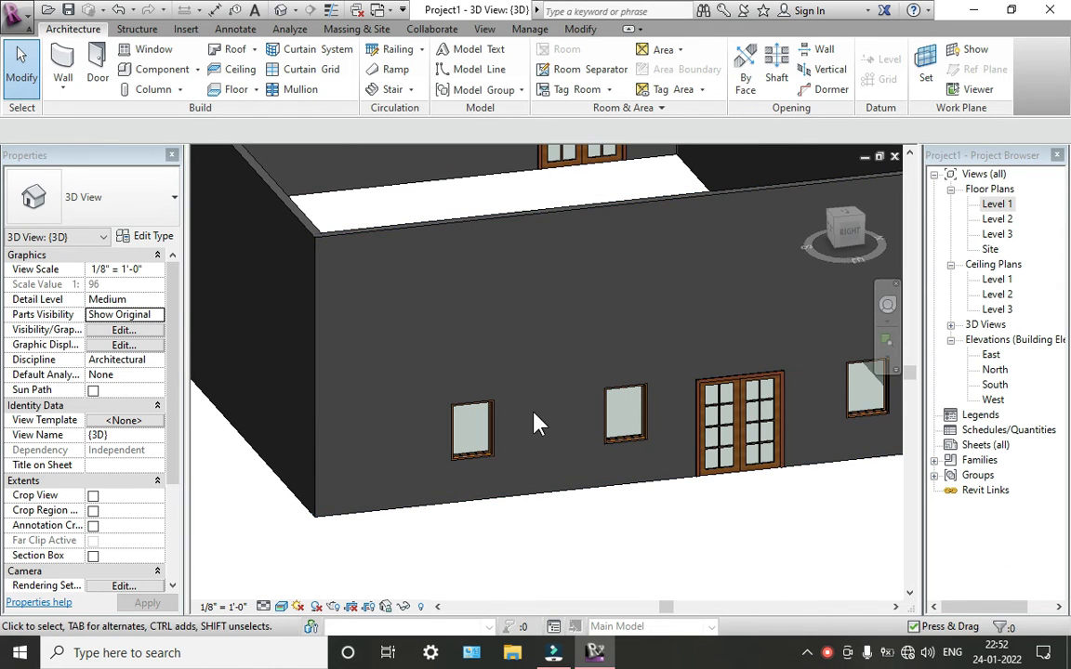
scroll(483, 426, "up", 2)
scroll(483, 425, "up", 2)
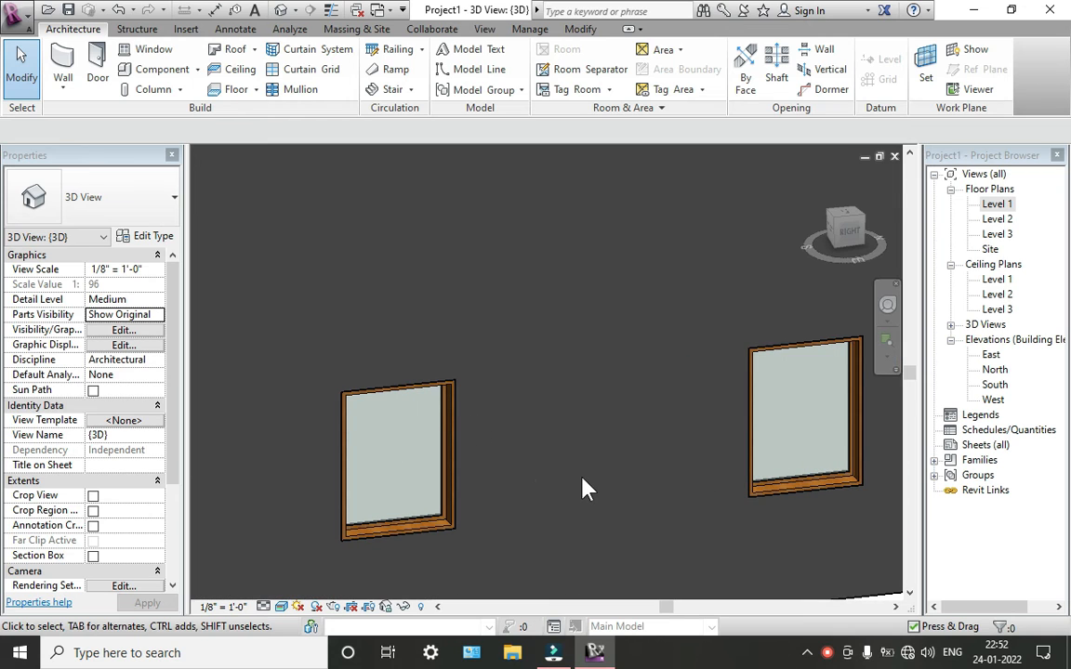
middle_click_drag(582, 480, 567, 297, "shift")
scroll(537, 420, "down", 3)
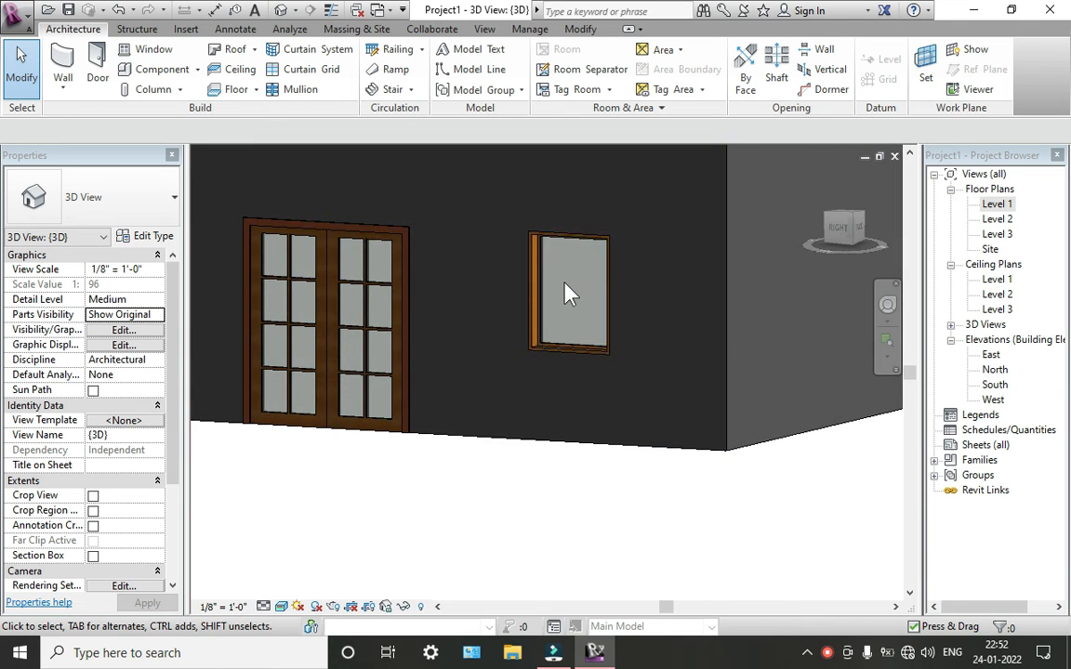
scroll(566, 303, "up", 4)
scroll(546, 356, "down", 3)
mouse_move(522, 387)
middle_mouse_down("shift")
mouse_move(617, 414)
mouse_move(586, 394)
mouse_move(568, 440)
mouse_move(540, 399)
middle_mouse_up("shift")
scroll(588, 396, "down", 2)
scroll(584, 384, "down", 2)
mouse_move(605, 437)
middle_mouse_down("shift")
mouse_move(673, 454)
mouse_move(588, 437)
middle_mouse_up("shift")
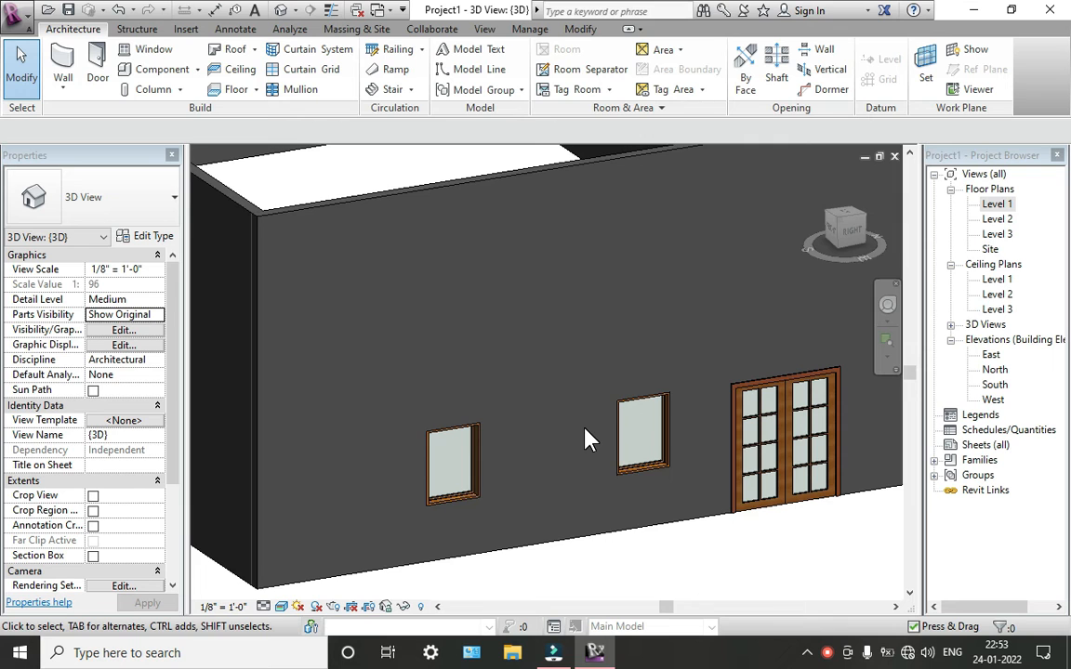
scroll(586, 440, "down", 5)
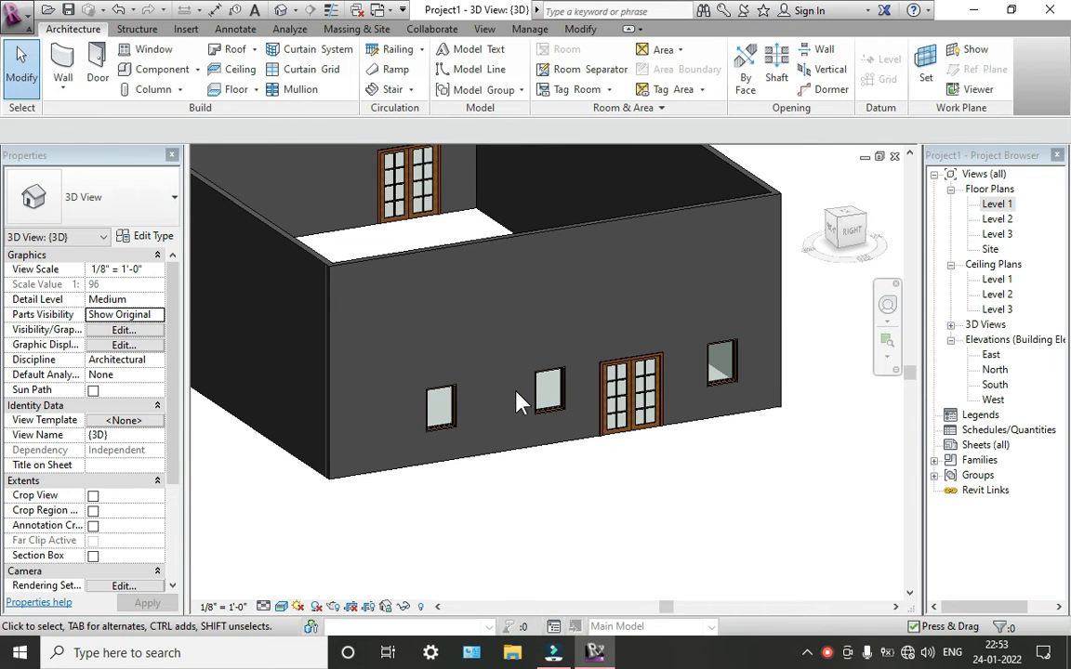
middle_click_drag(518, 402, 598, 448)
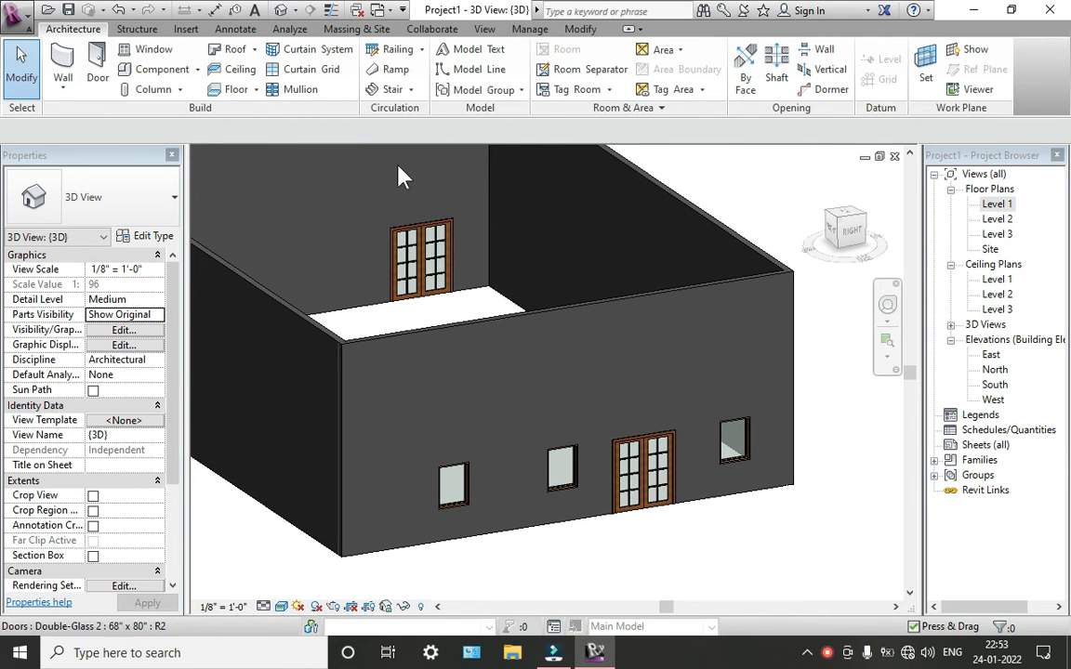
Step: Start a ramp sketch in the Level 1 floor plan with the whole building in view
left_click(394, 71)
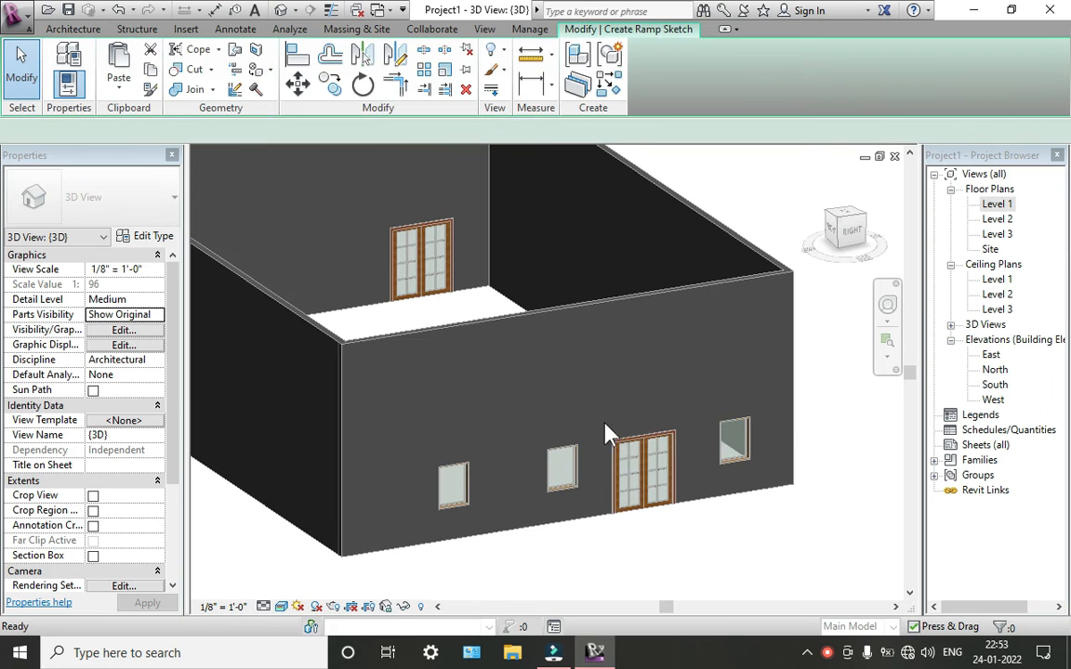
double_click(991, 204)
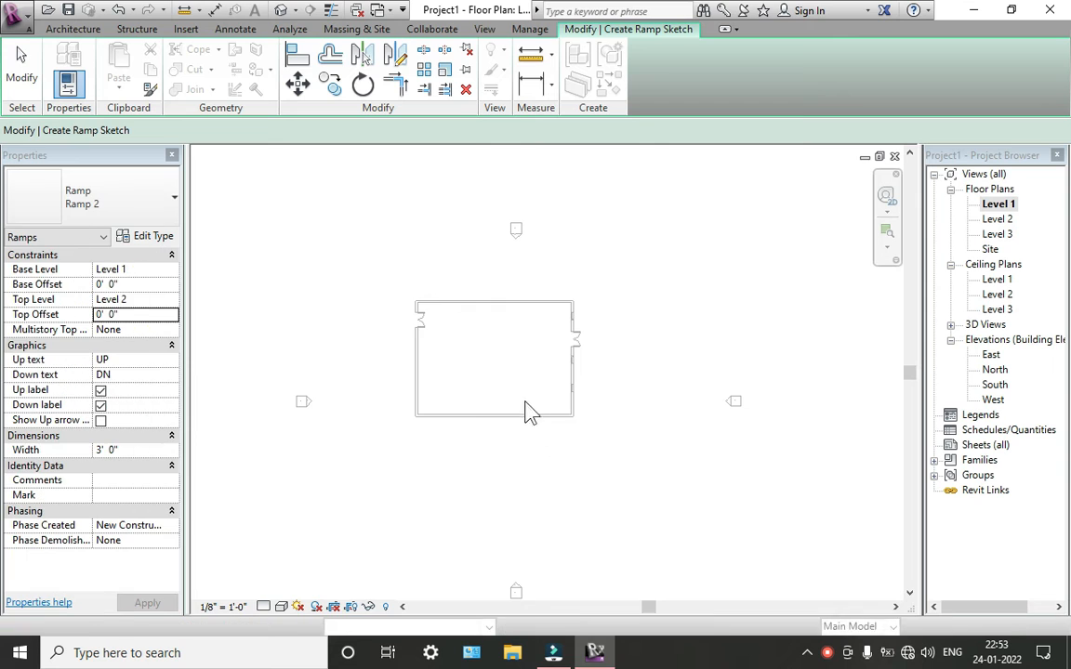
scroll(505, 402, "up", 2)
middle_click_drag(555, 444, 521, 392)
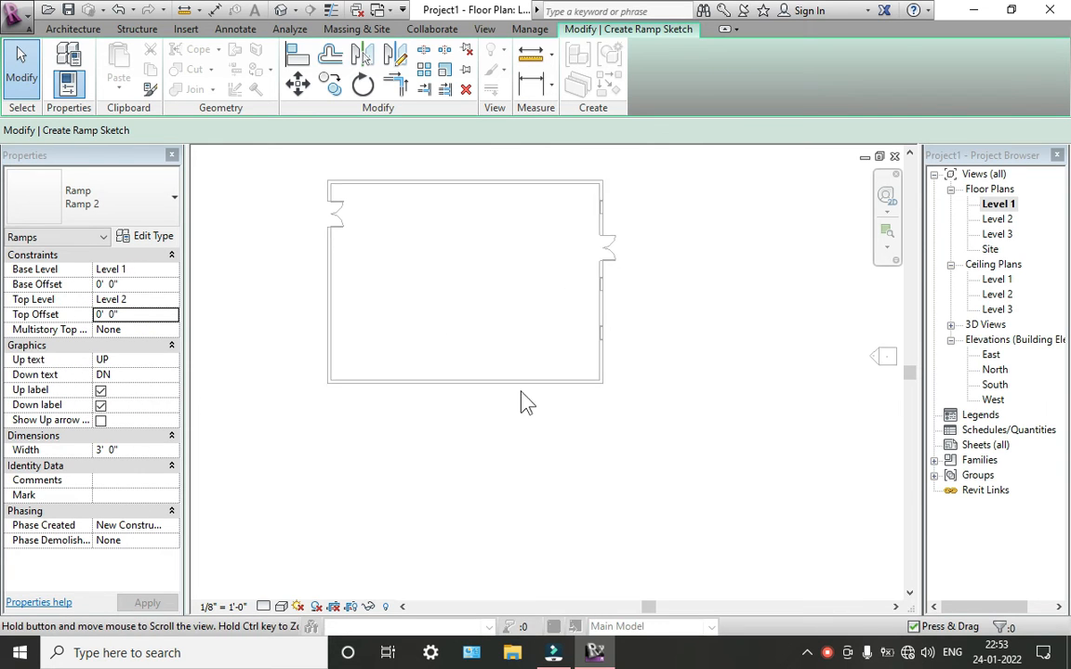
Step: Cycle the ribbon display until the ramp sketch's Mode and Draw tools are fully shown
double_click(580, 31)
double_click(580, 31)
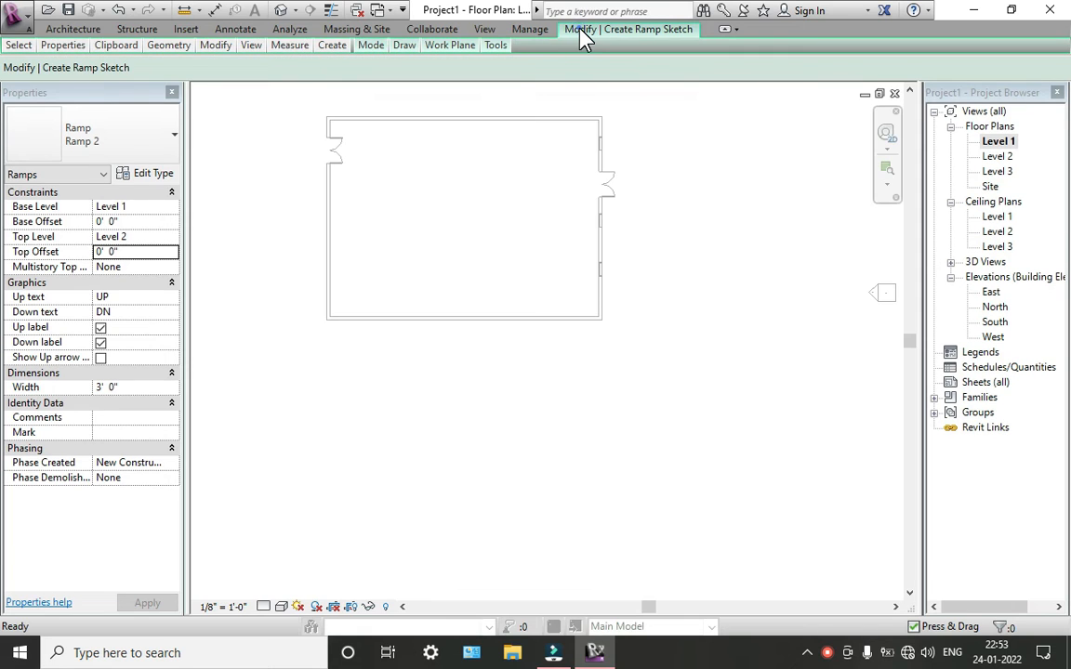
double_click(580, 31)
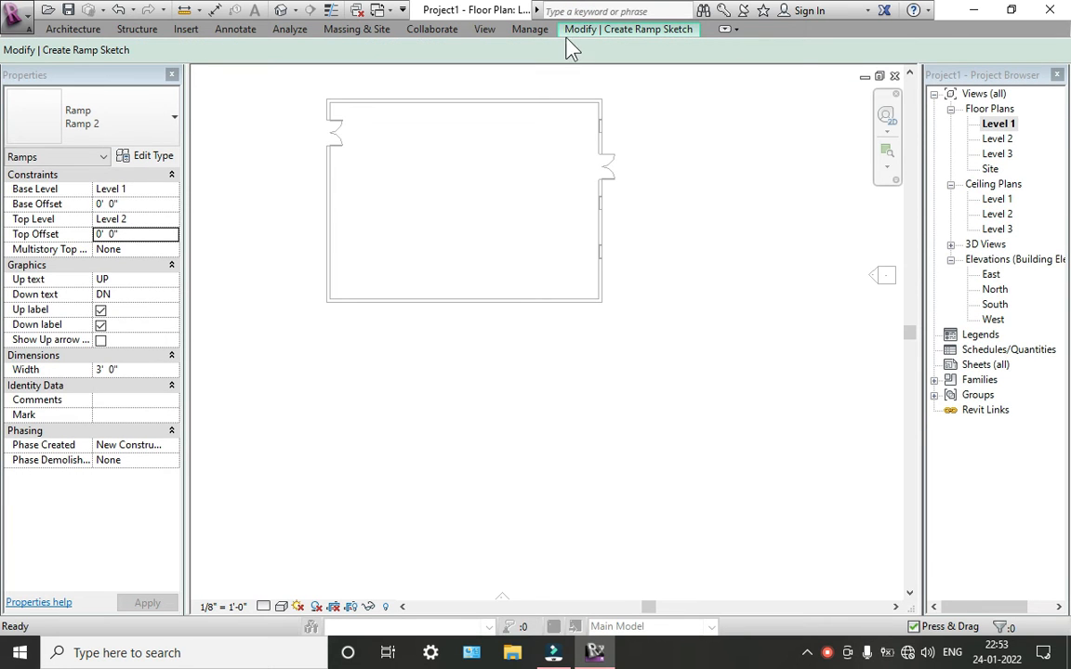
left_click(573, 29)
double_click(590, 29)
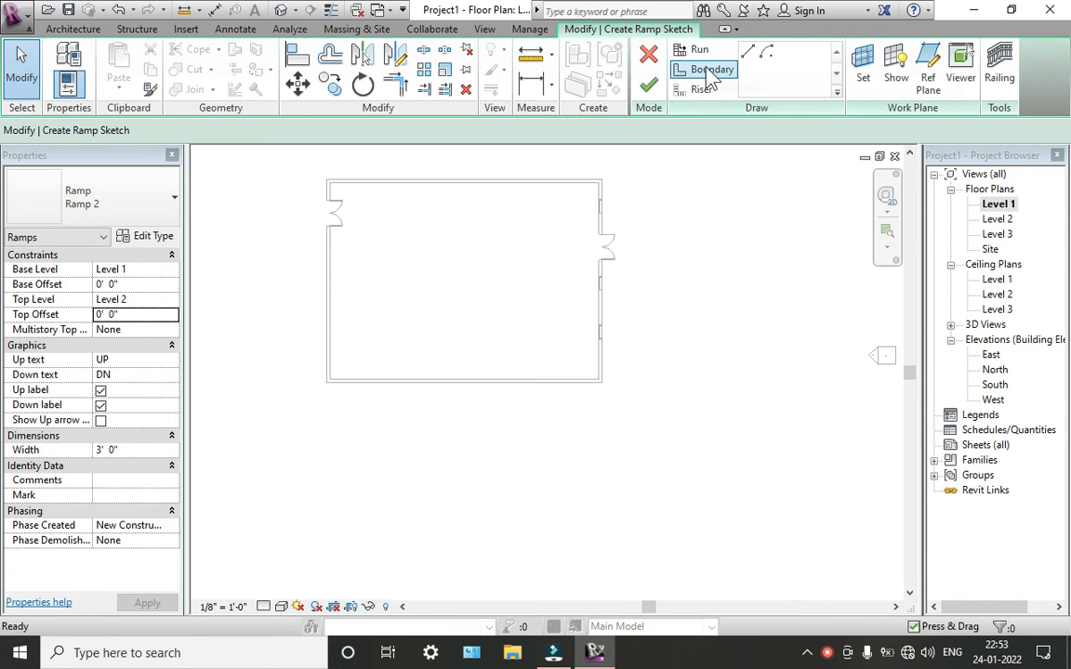
Step: Sketch a 5'-6" ramp boundary line across the right-hand door opening and a parallel one 6'-6" outside it
left_click(711, 71)
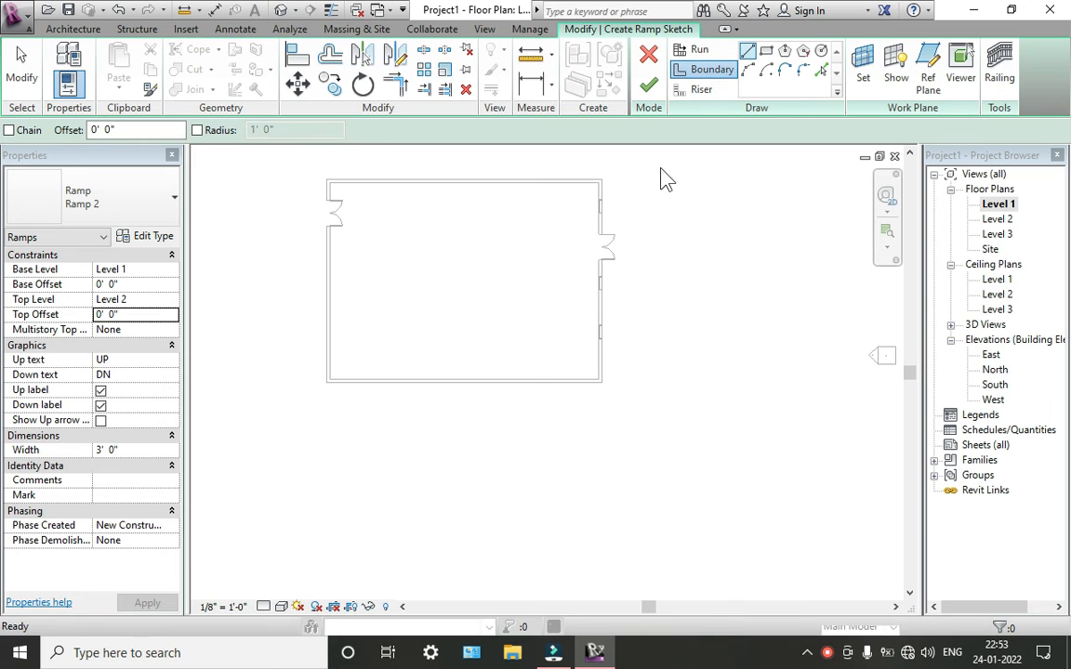
scroll(615, 201, "up", 2)
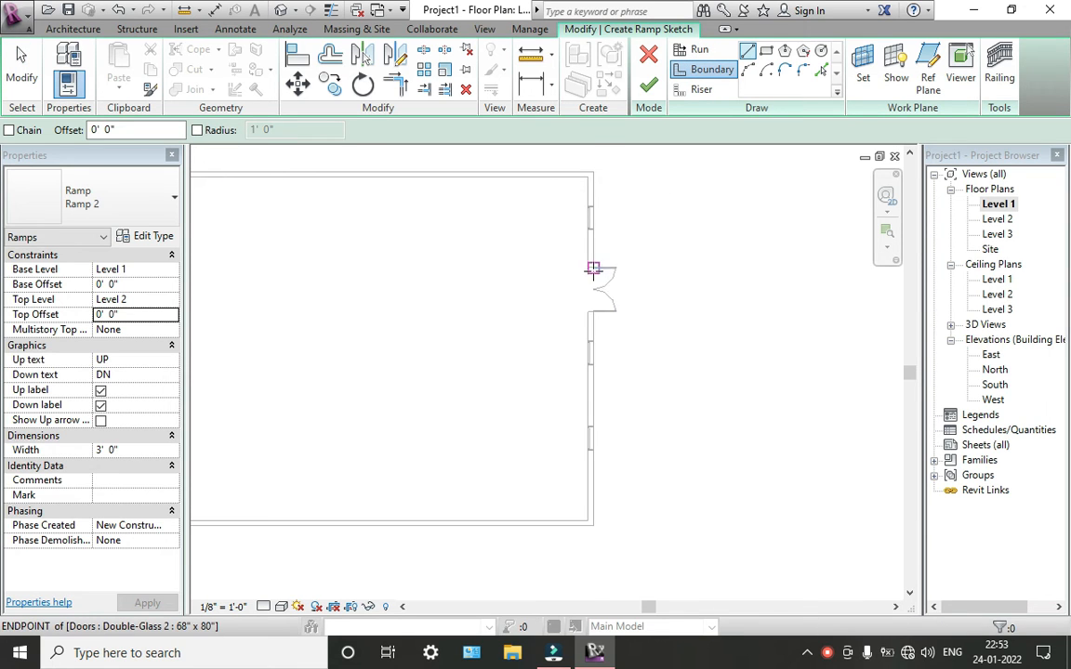
scroll(593, 270, "up", 2)
left_click(593, 263)
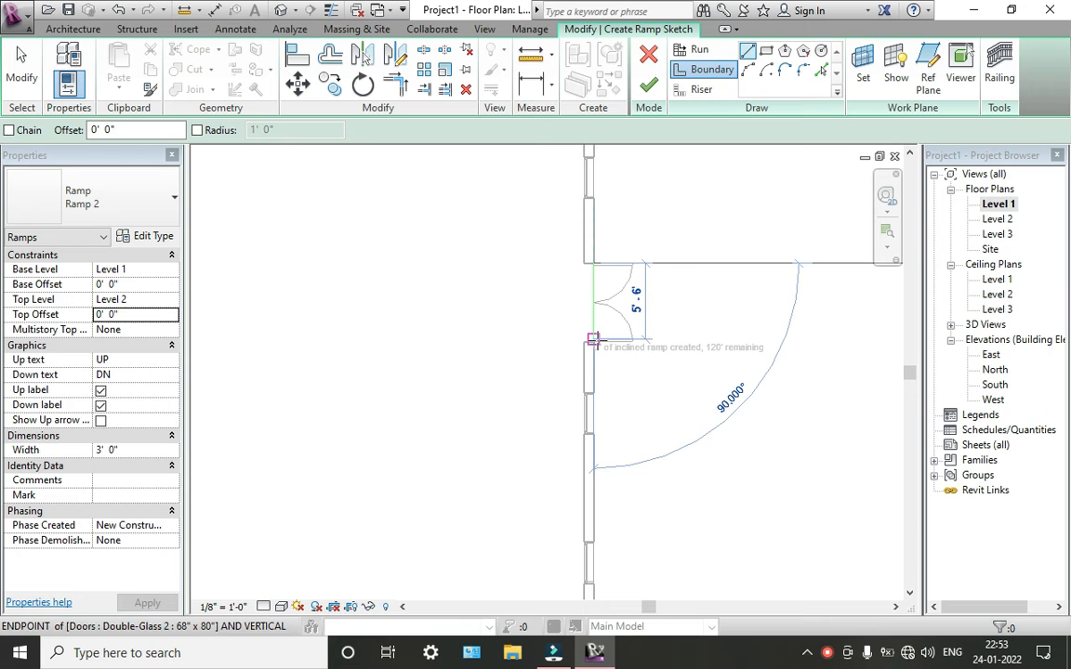
left_click(592, 339)
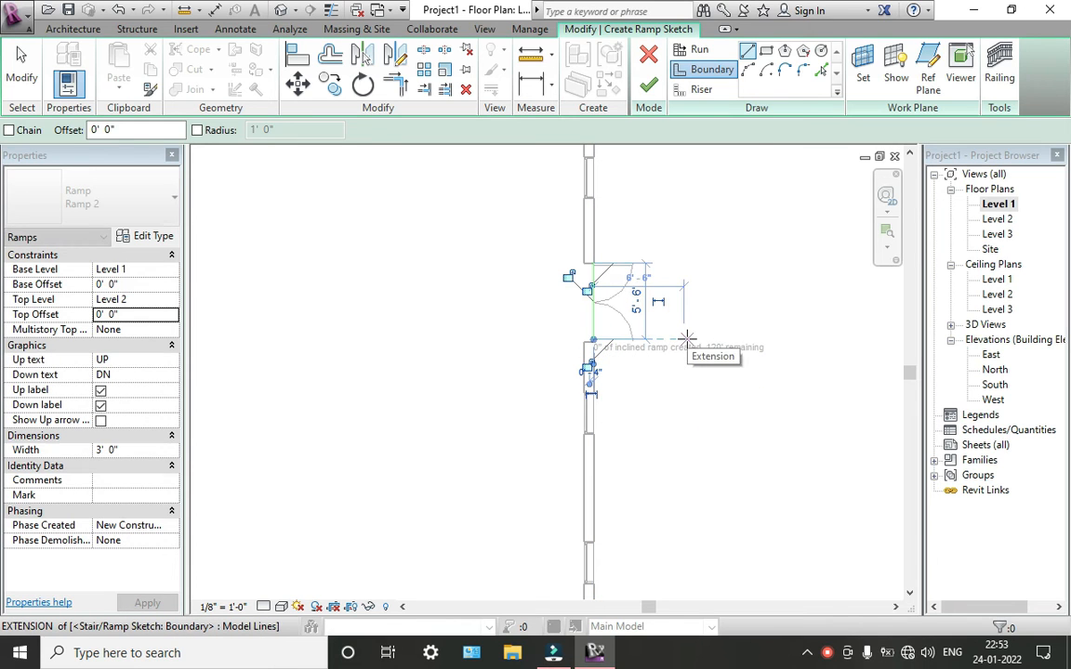
left_click(684, 339)
left_click(685, 264)
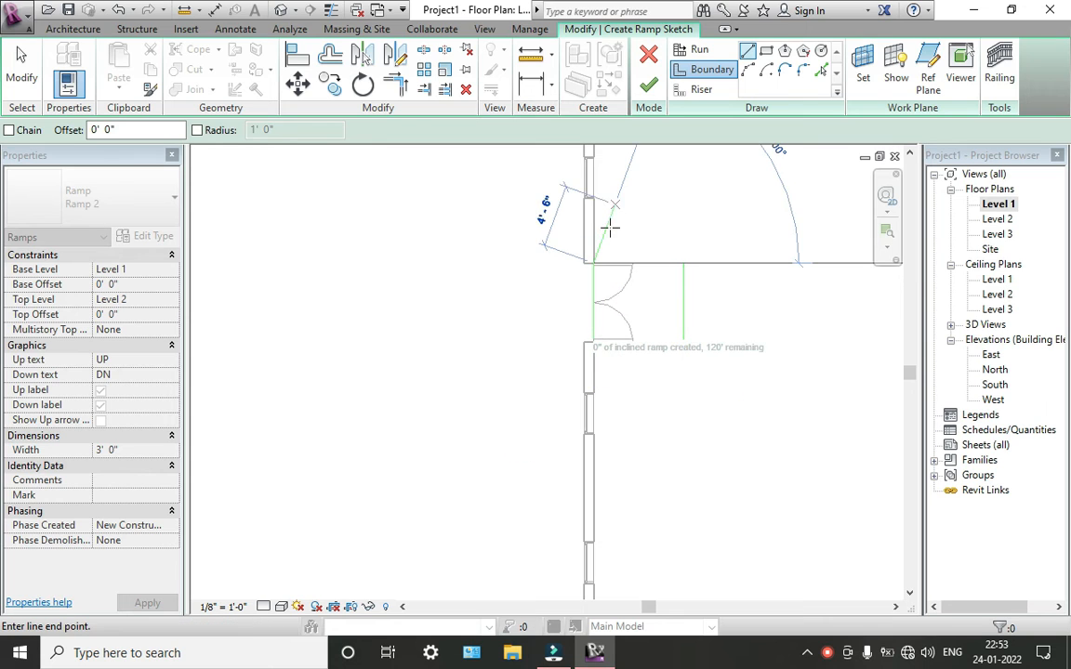
key("Escape")
key("Escape")
Step: Try a 4'-0" ramp run from the outer boundary line's midpoint toward the door, and undo it
left_click(705, 71)
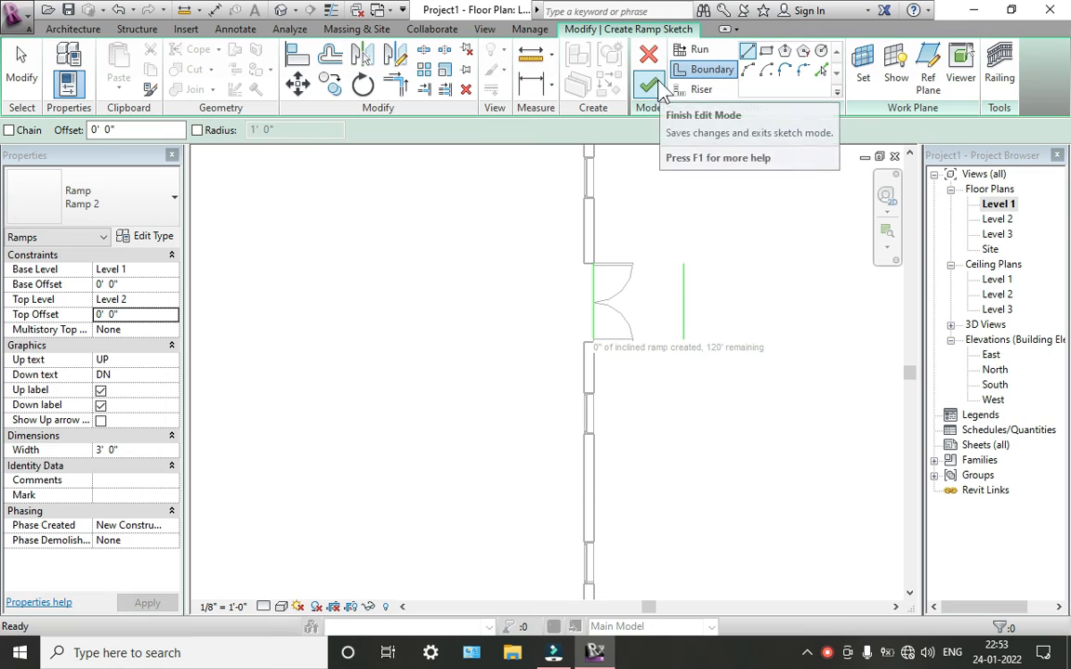
left_click(692, 49)
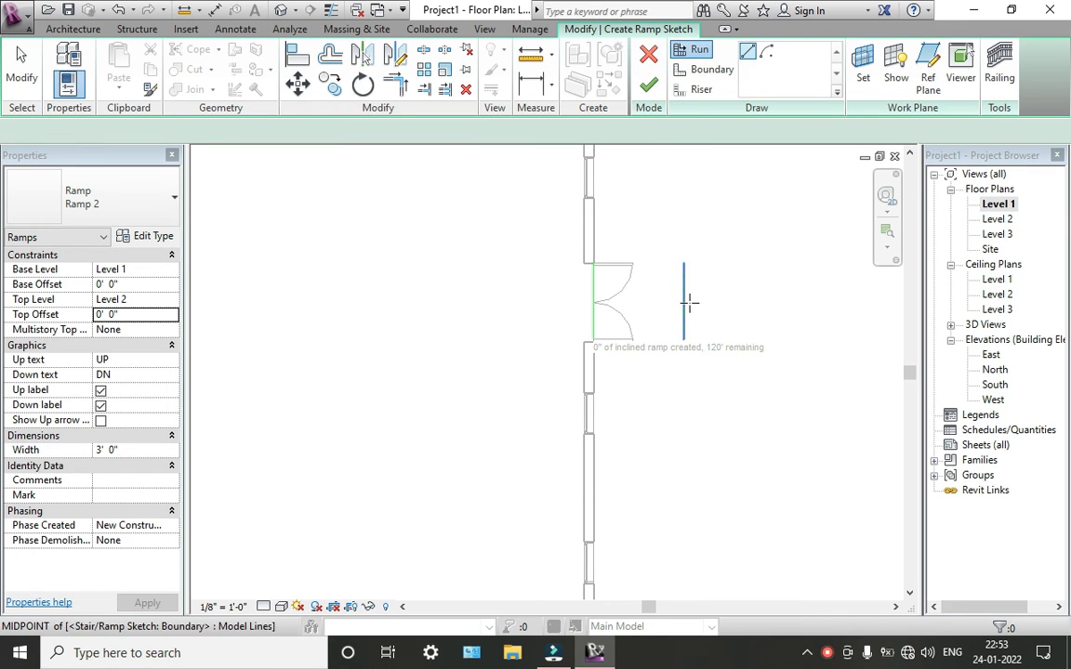
left_click(684, 300)
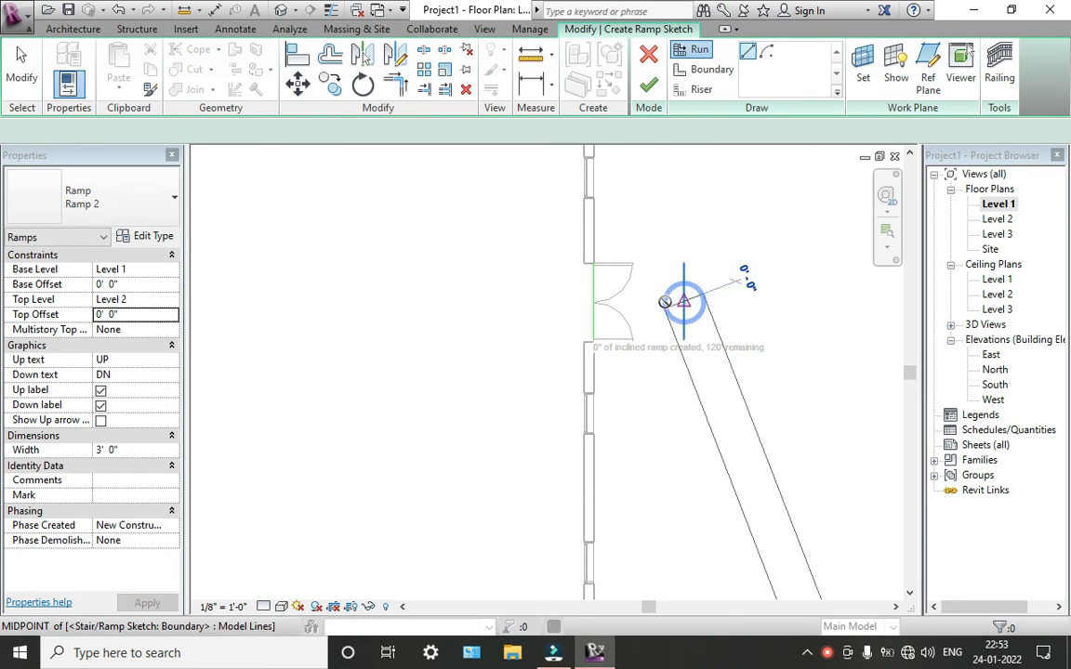
left_click(630, 301)
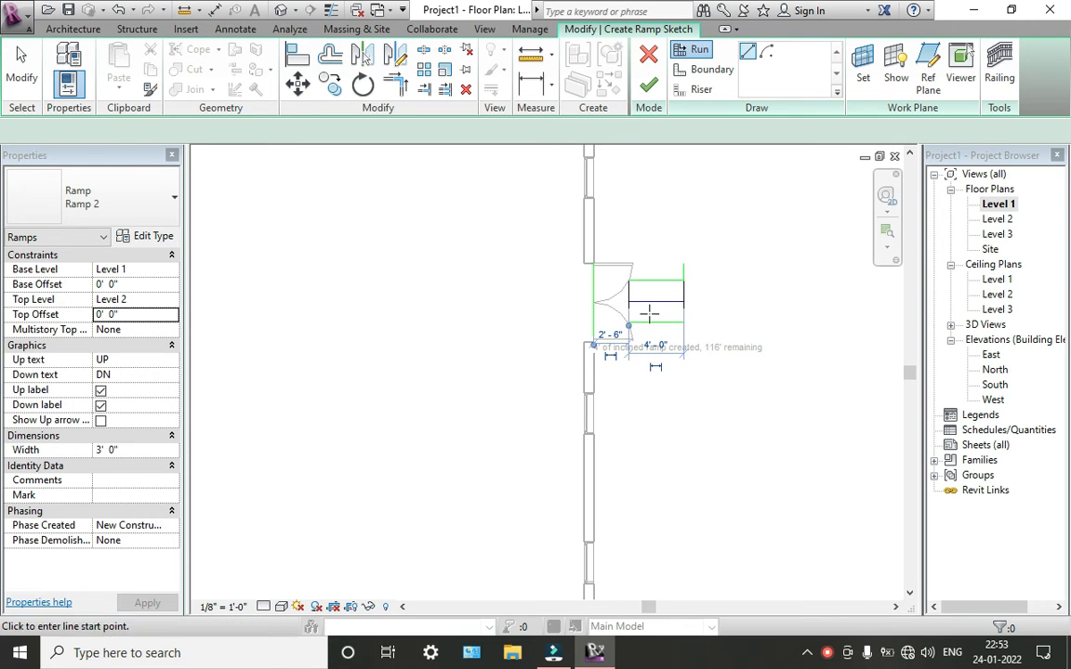
key("ctrl+z")
Step: Try to finish the ramp with a 5'-6" run from the outer boundary line toward the door, and undo the run
left_click(696, 49)
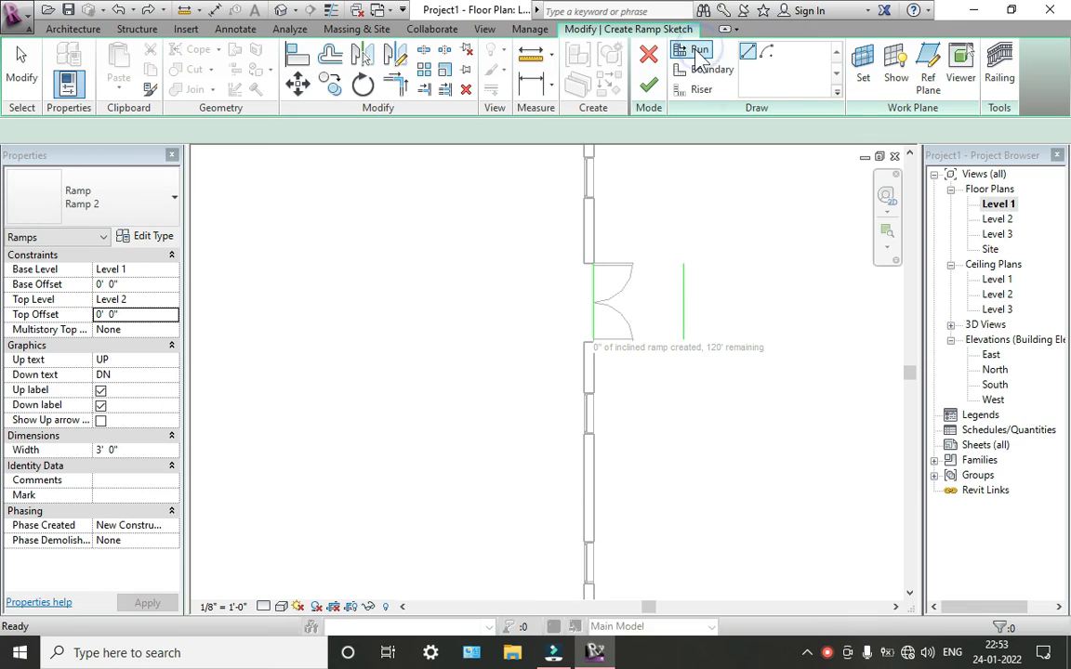
left_click(683, 289)
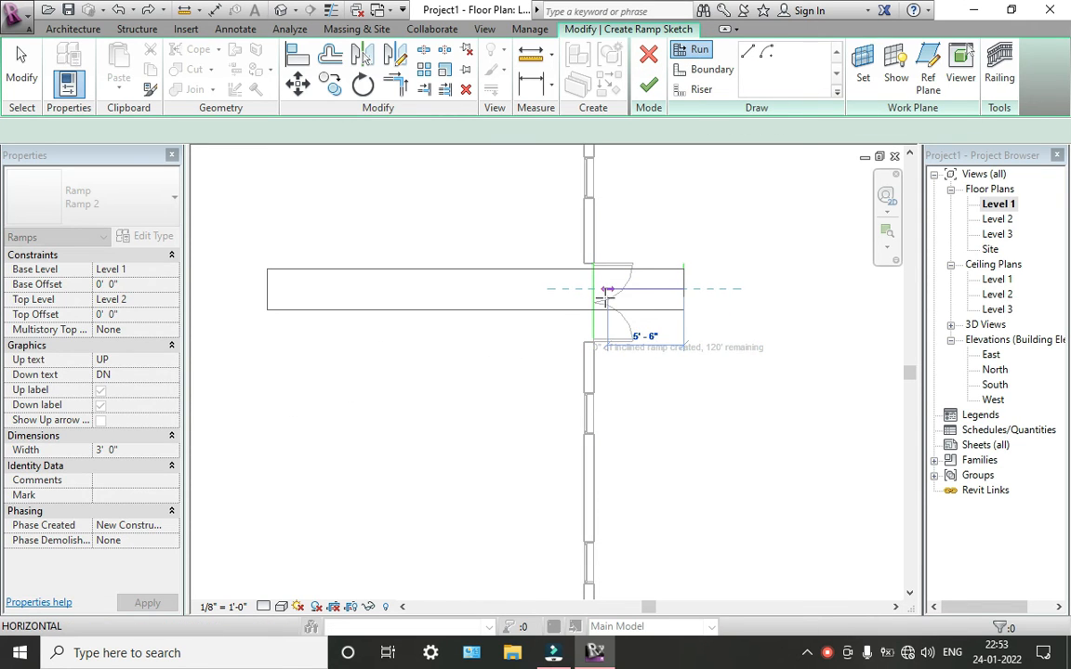
left_click(606, 294)
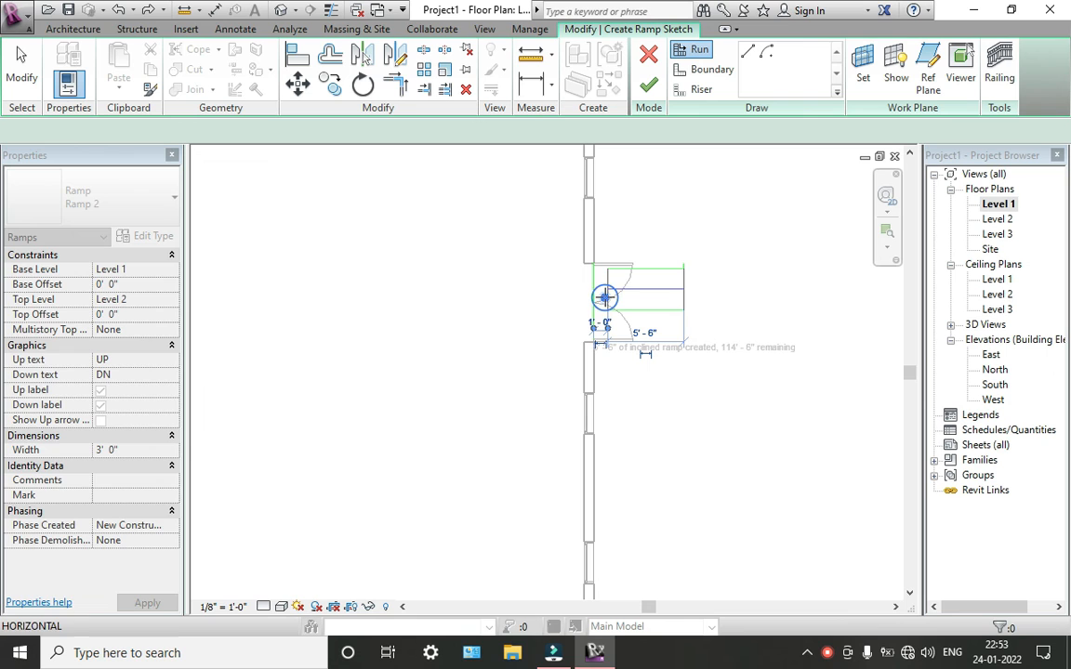
left_click(648, 93)
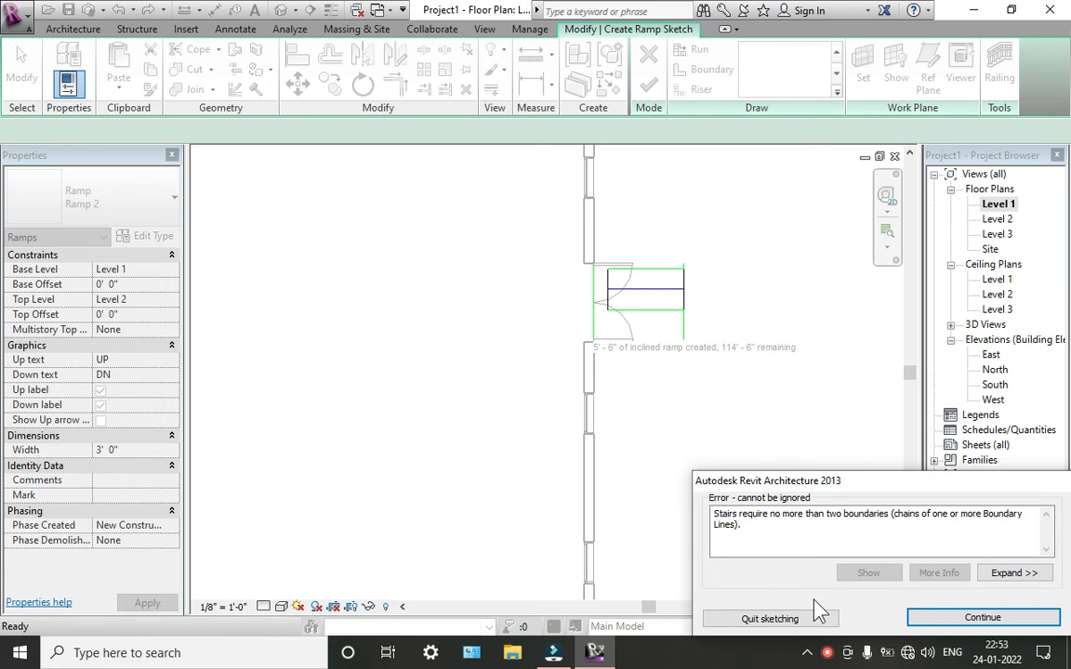
left_click(951, 617)
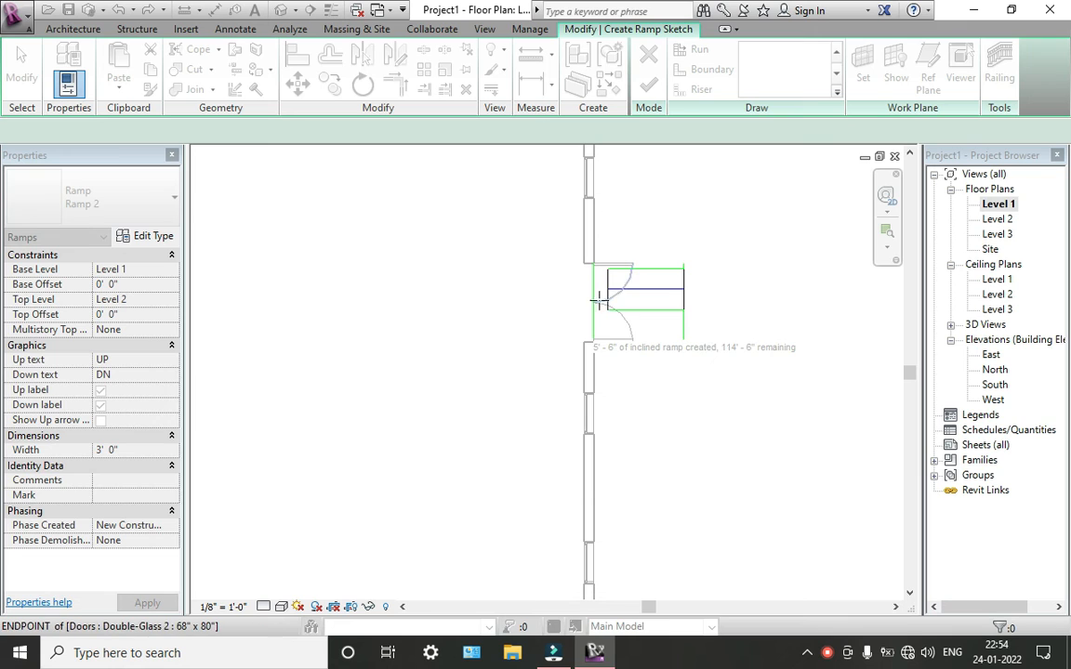
scroll(642, 270, "up", 3)
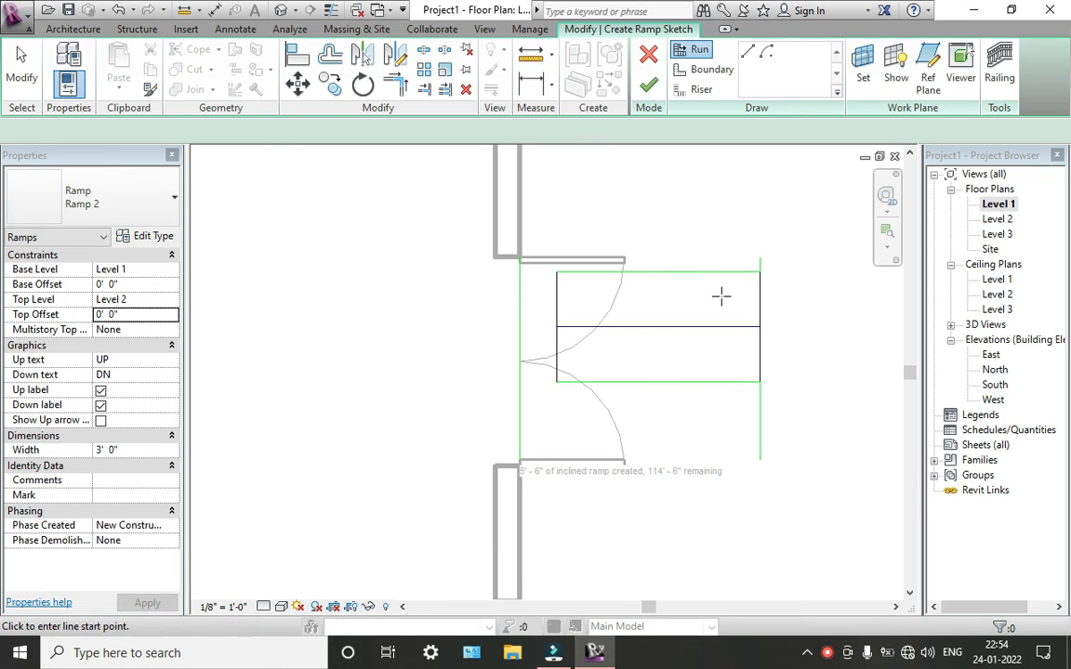
key("Escape")
key("Escape")
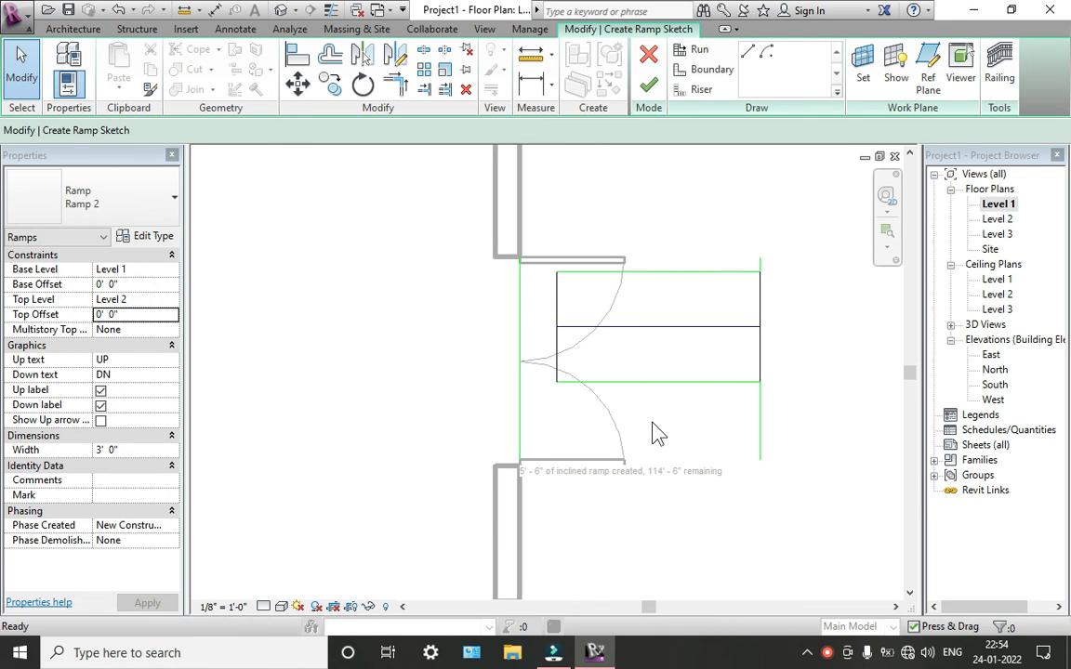
key("ctrl+z")
Step: Delete the outer ramp boundary line, keeping the one across the door opening
left_click(683, 291)
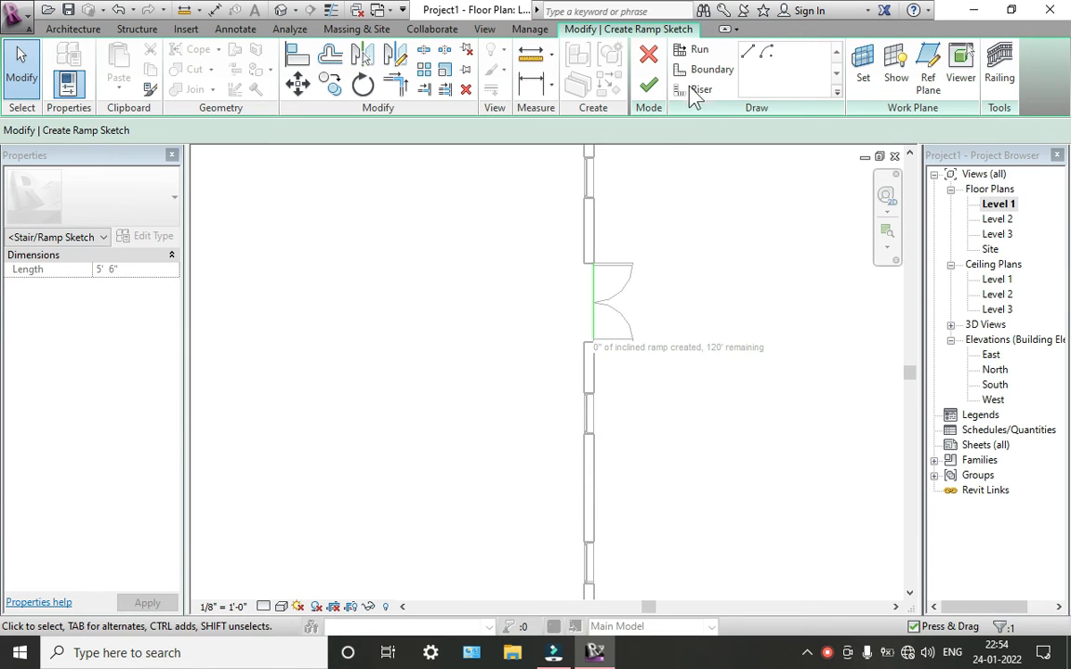
left_click(708, 70)
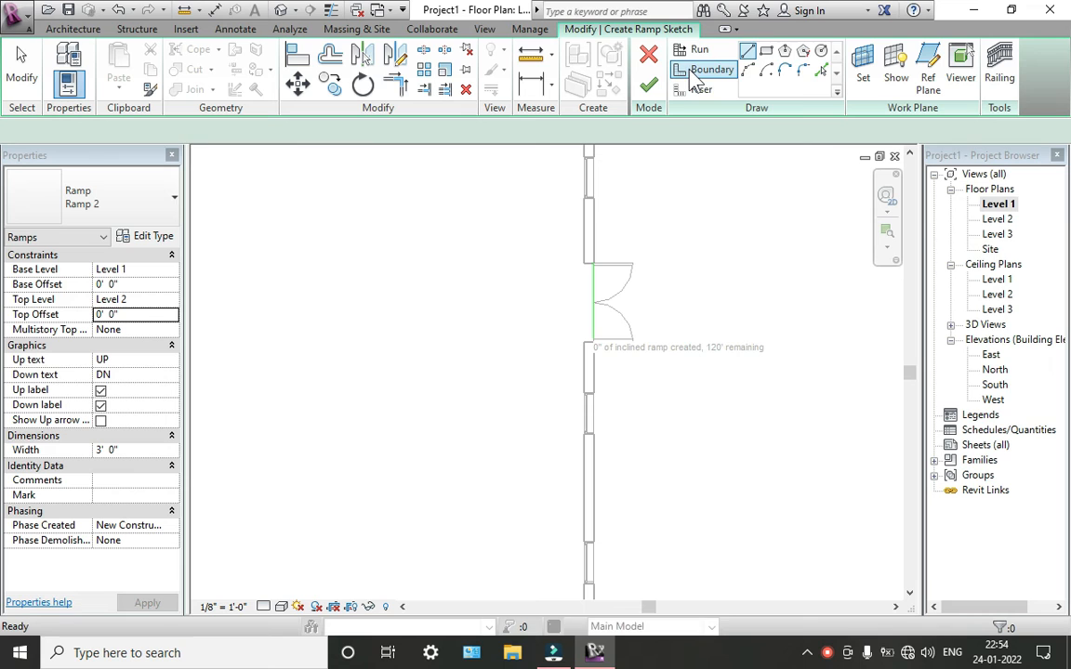
left_click(766, 52)
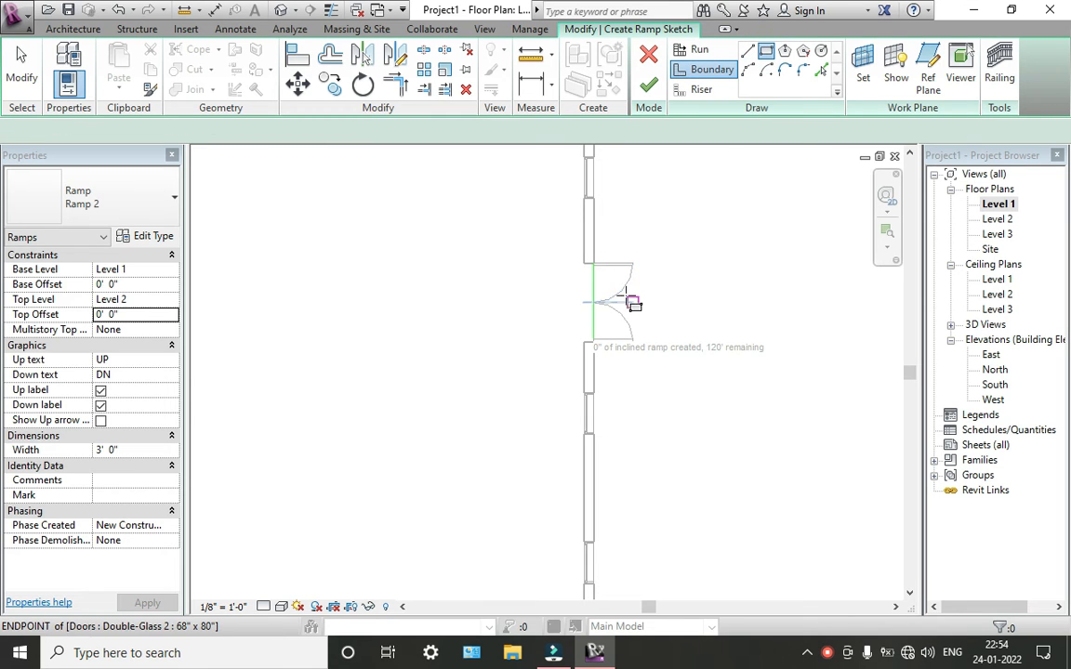
key("Escape")
key("Escape")
Step: Try to replace the ramp boundary line with a 5'-6" square boundary outside the door opening and finish the ramp
left_click(595, 291)
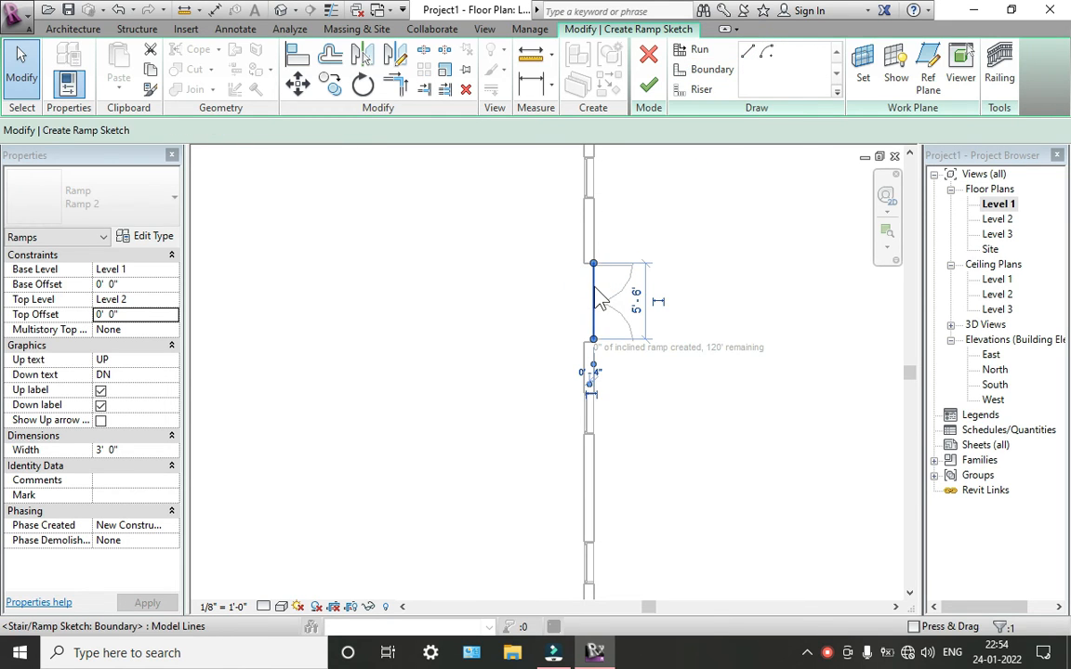
key("Delete")
left_click(712, 71)
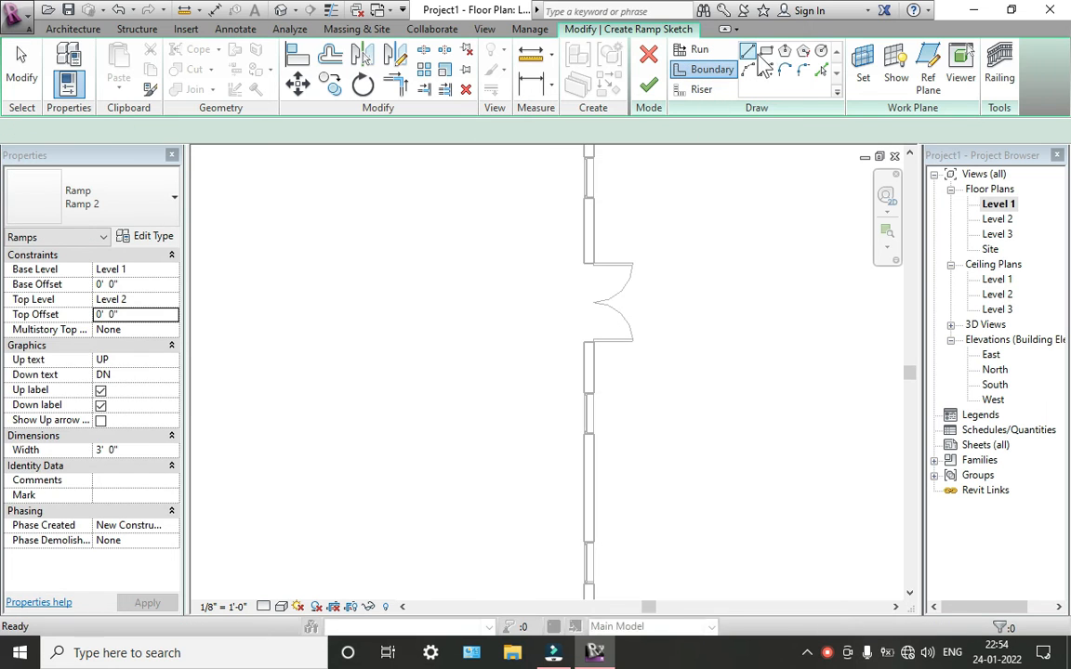
scroll(590, 268, "up", 2)
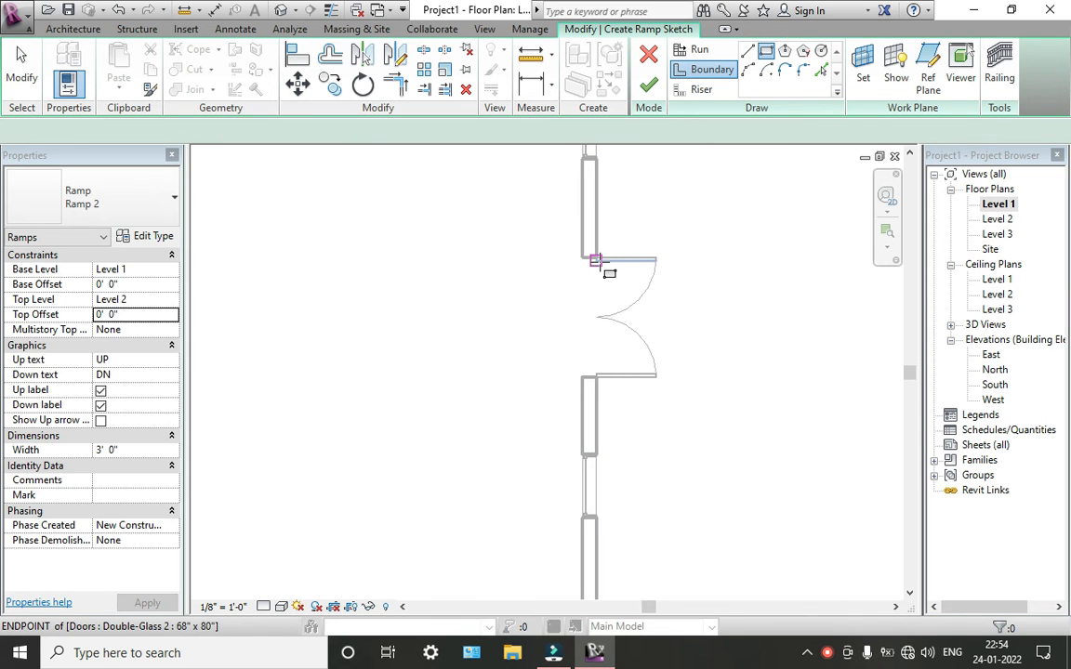
left_click(596, 260)
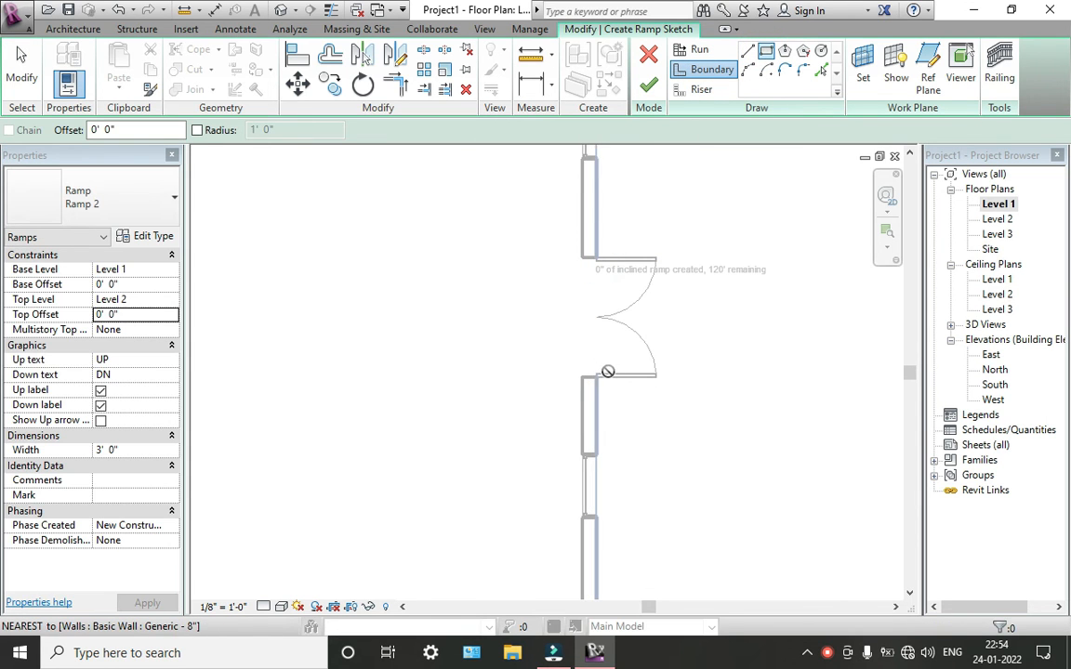
left_click(712, 377)
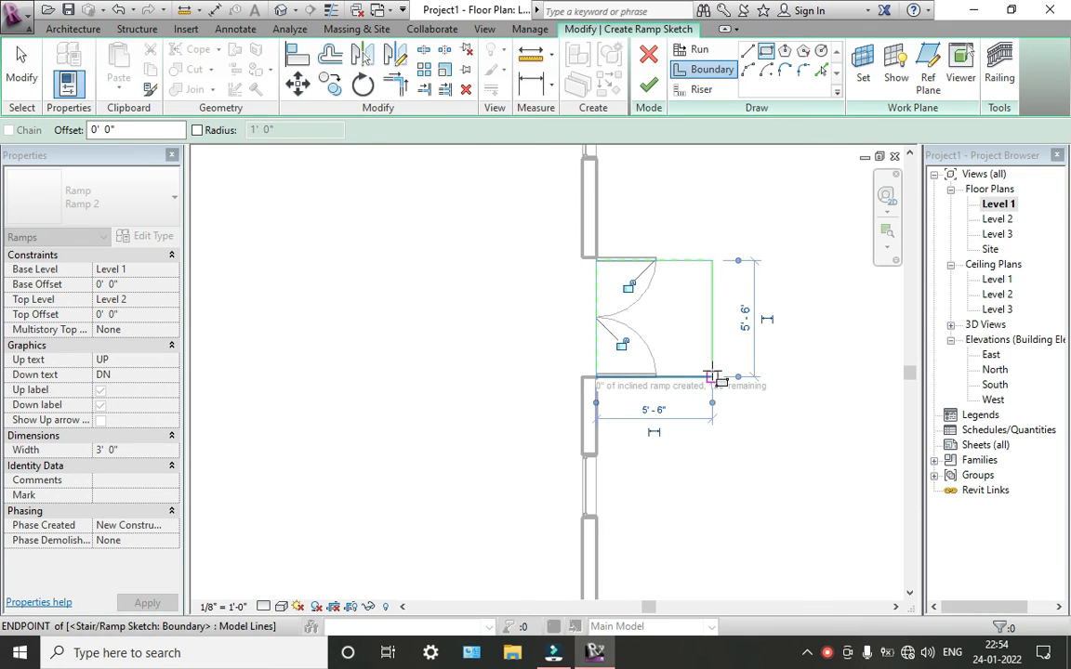
left_click(648, 86)
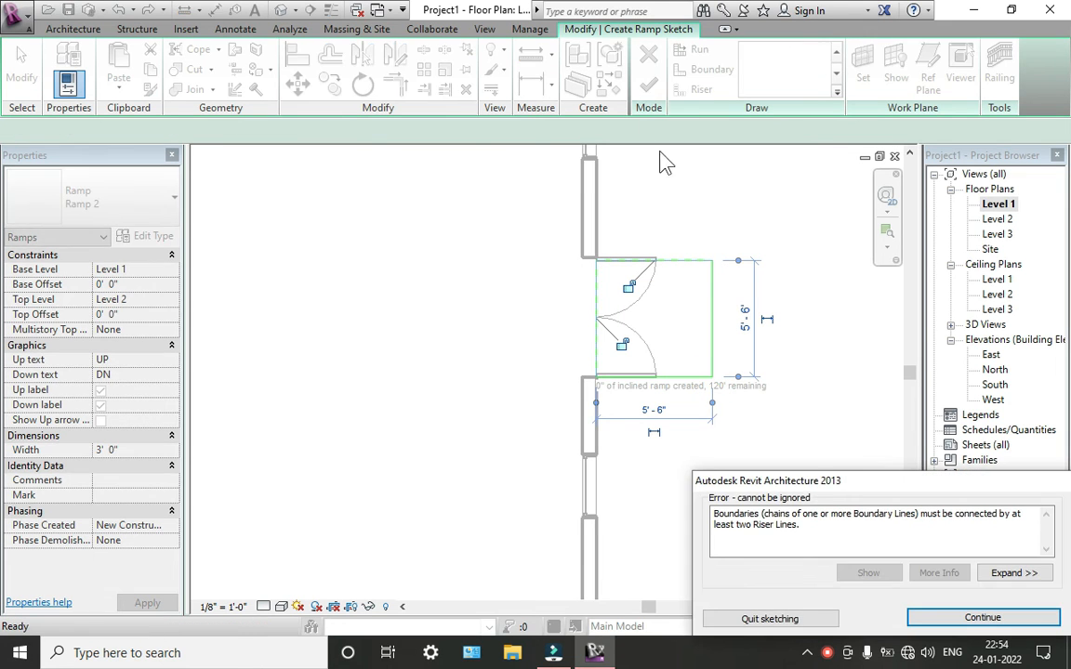
left_click(945, 621)
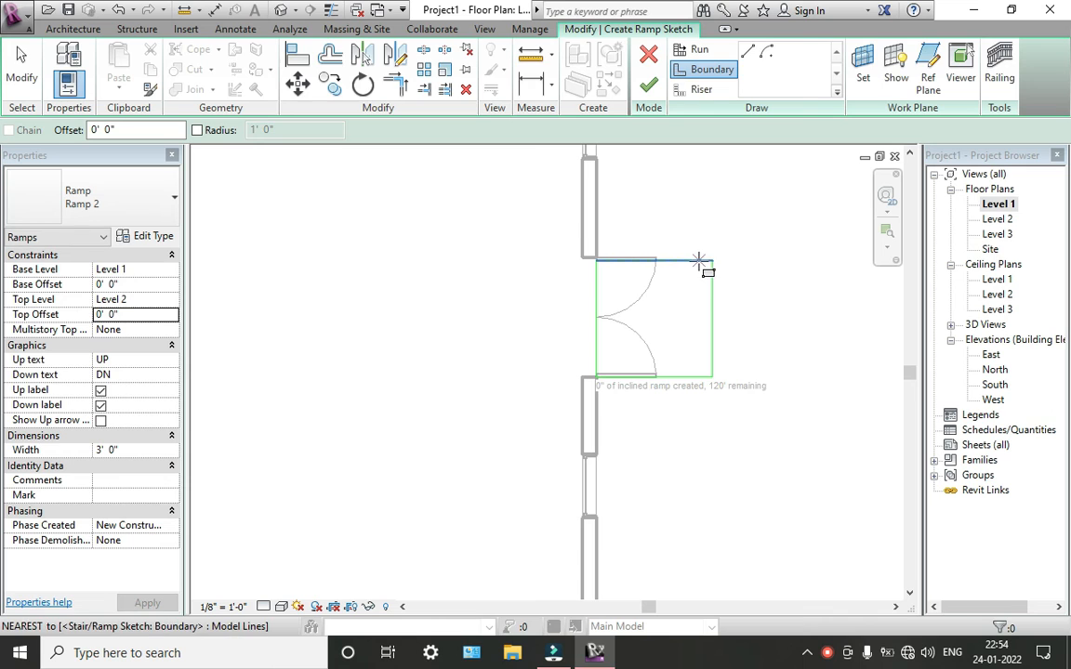
Step: Sketch a 1'-6" horizontal riser line from the outer edge of the square ramp boundary and a 2'-0" vertical riser line inside it
key("Escape")
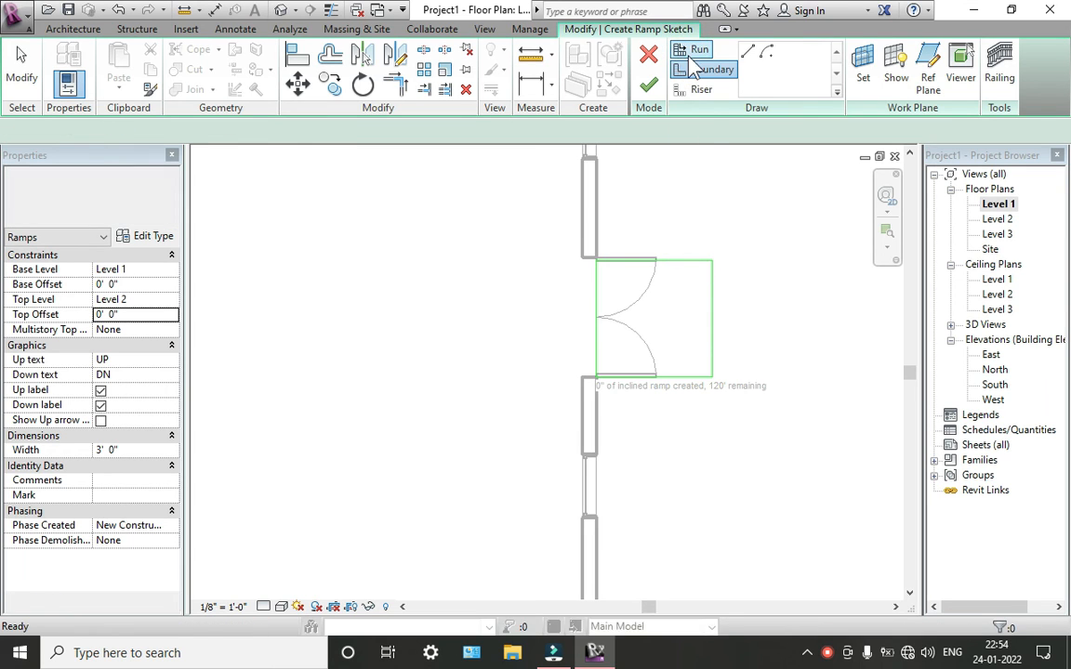
left_click(697, 90)
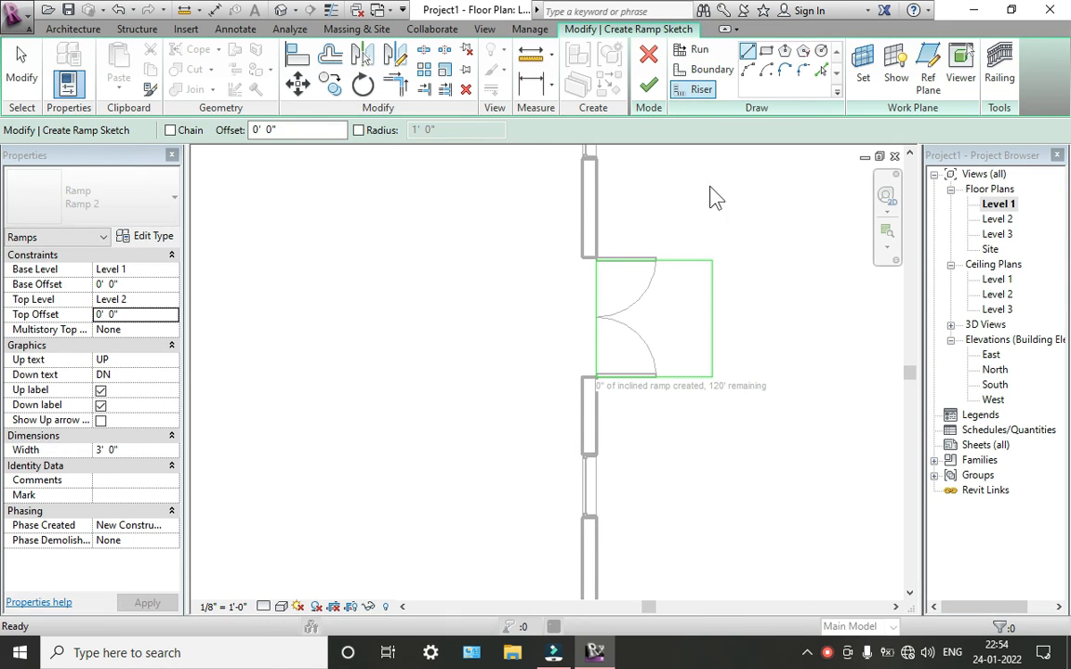
left_click(712, 334)
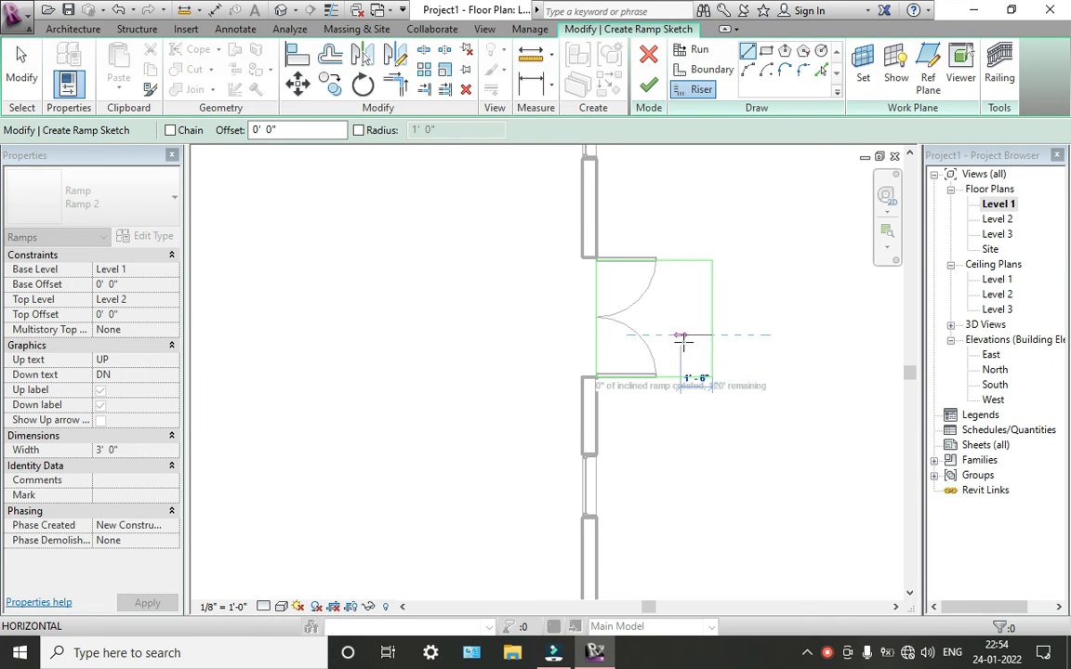
left_click(681, 337)
left_click(660, 335)
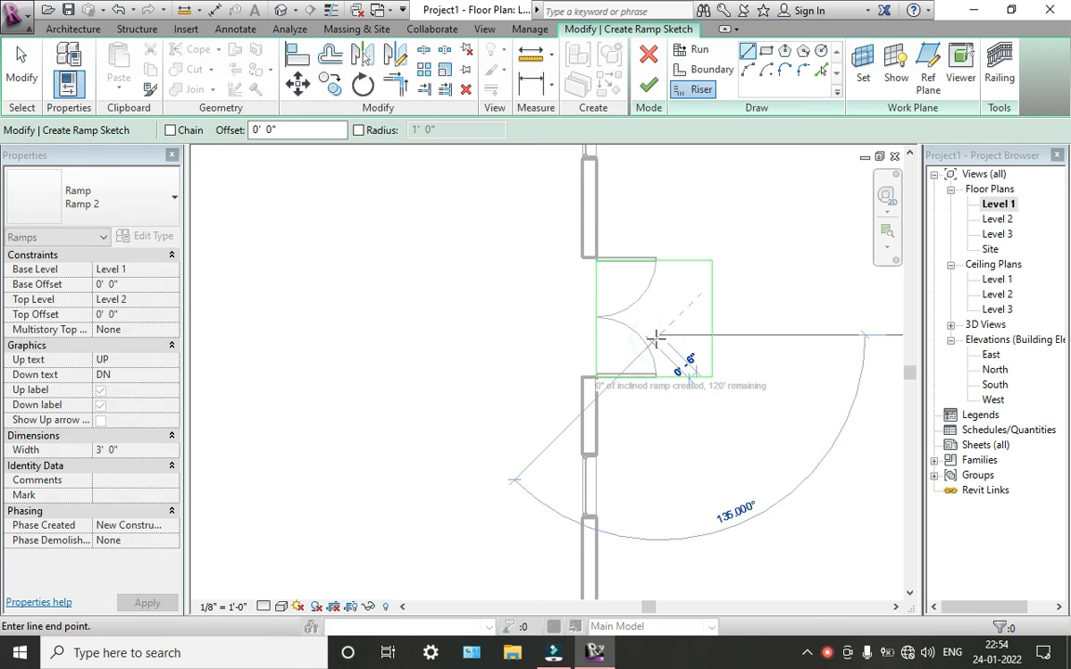
left_click(660, 294)
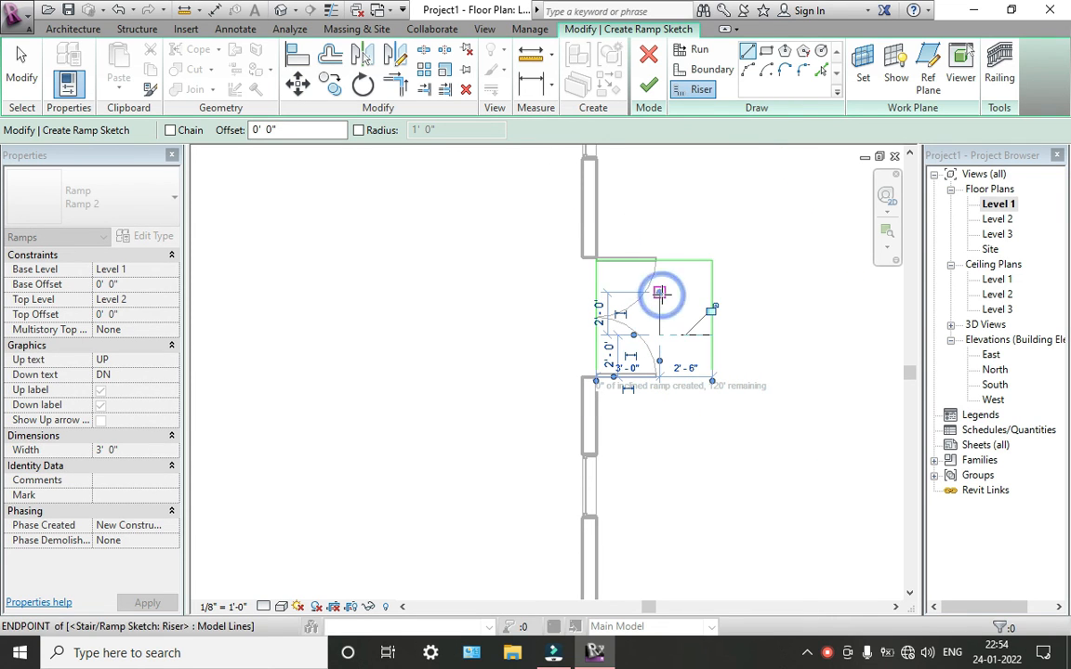
Step: Try to finish the ramp with these riser lines, and quit sketching to discard the ramp
left_click(649, 85)
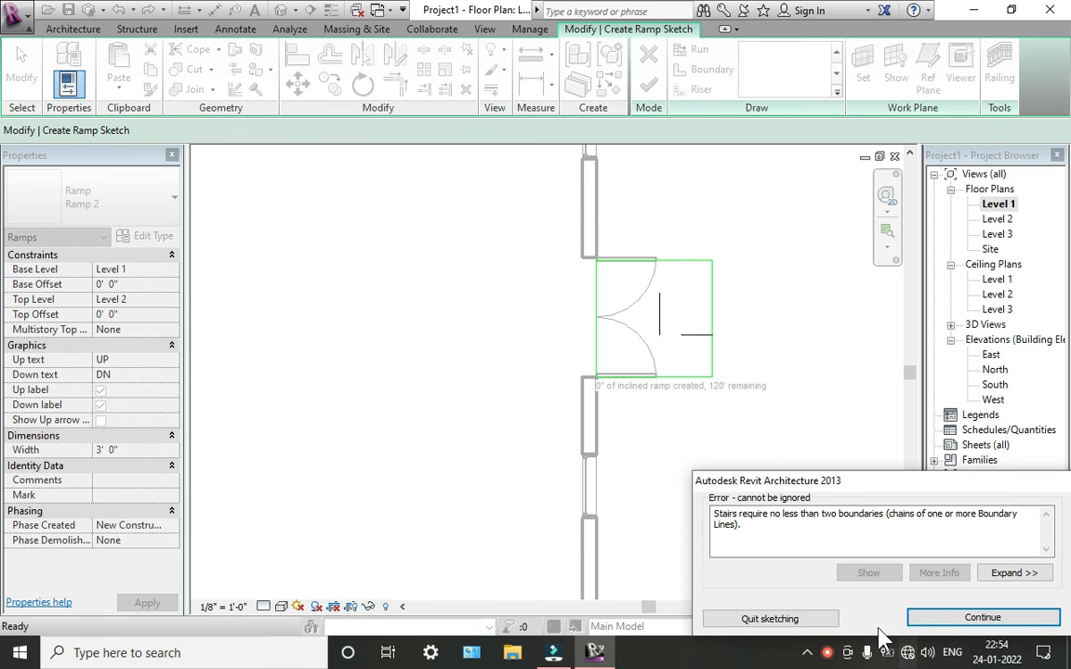
left_click(786, 618)
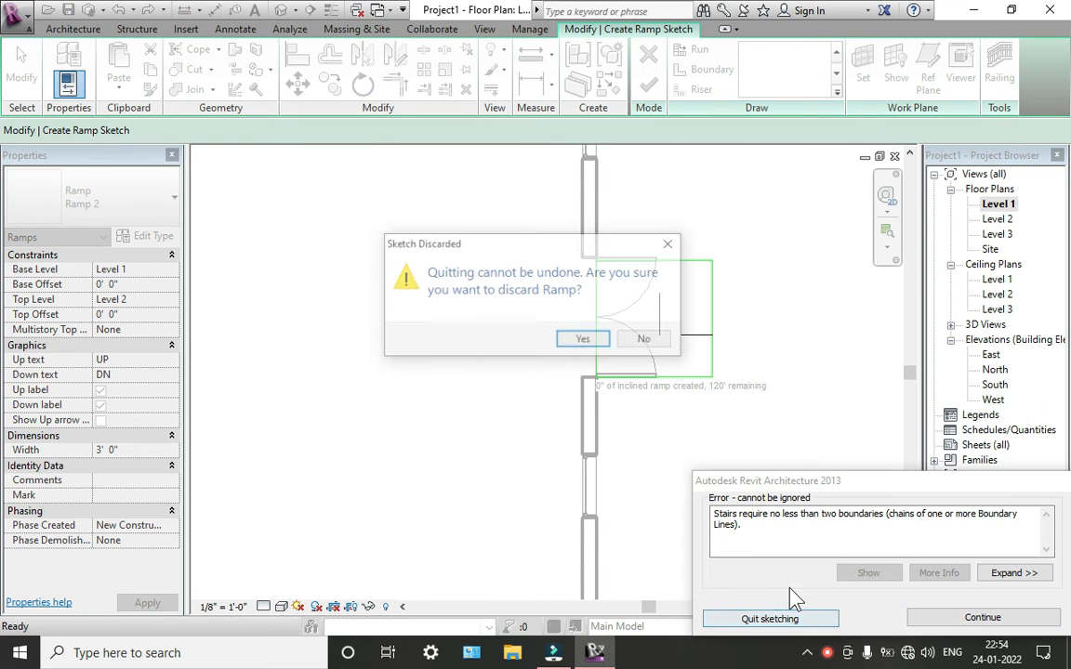
left_click(584, 340)
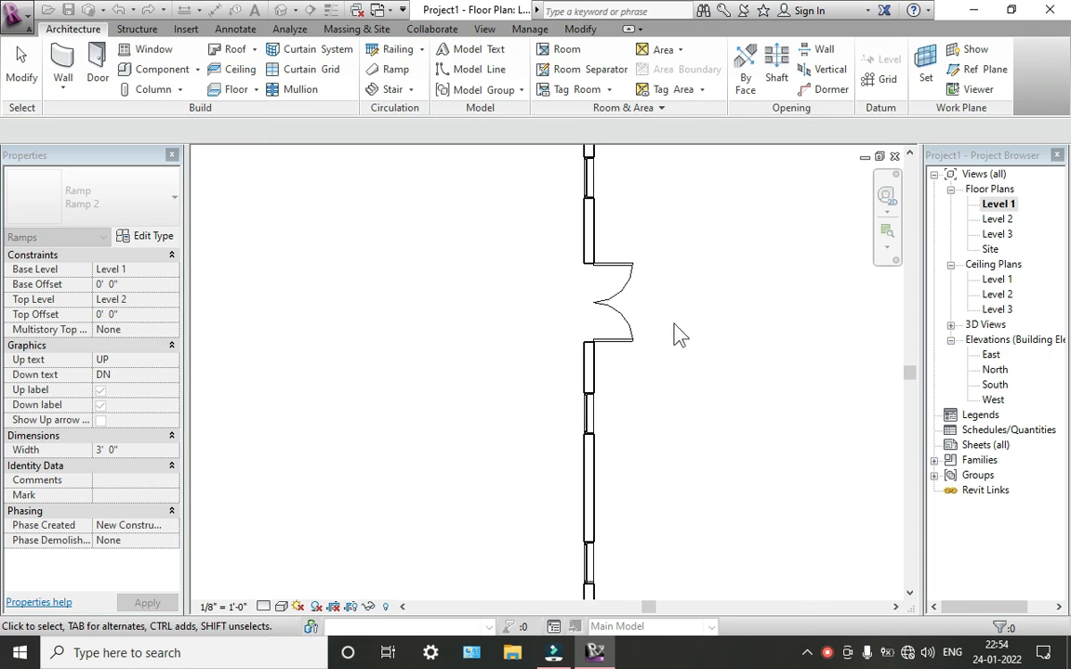
left_click(22, 66)
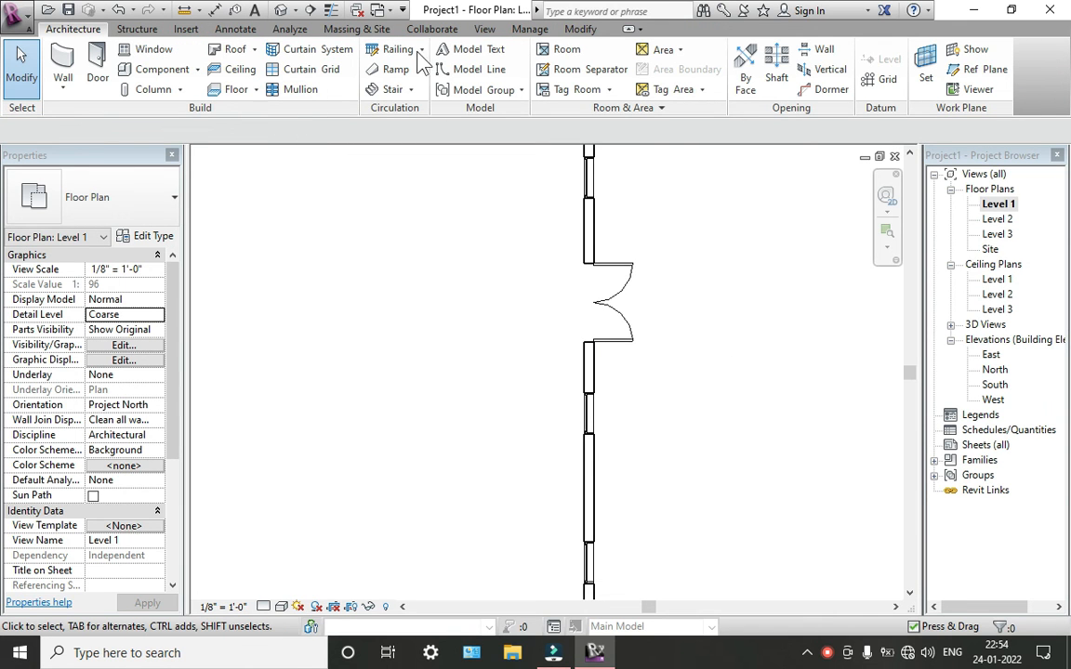
Step: Start a railing path with a horizontal line running outward from the building's upper-right exterior corner
left_click(406, 53)
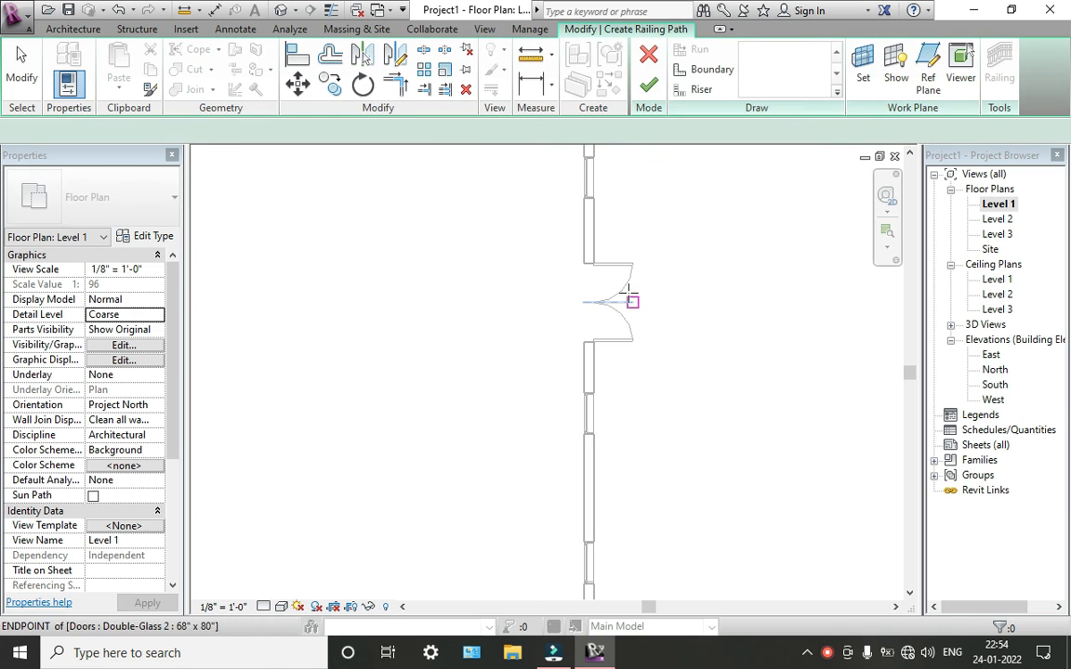
left_click(702, 72)
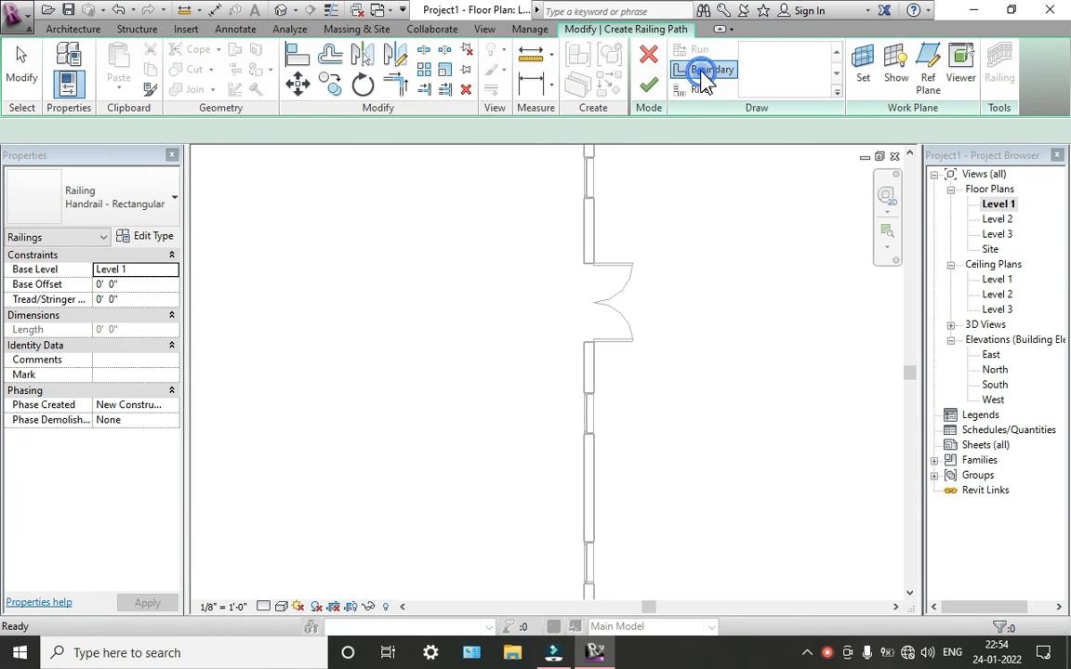
left_click(749, 56)
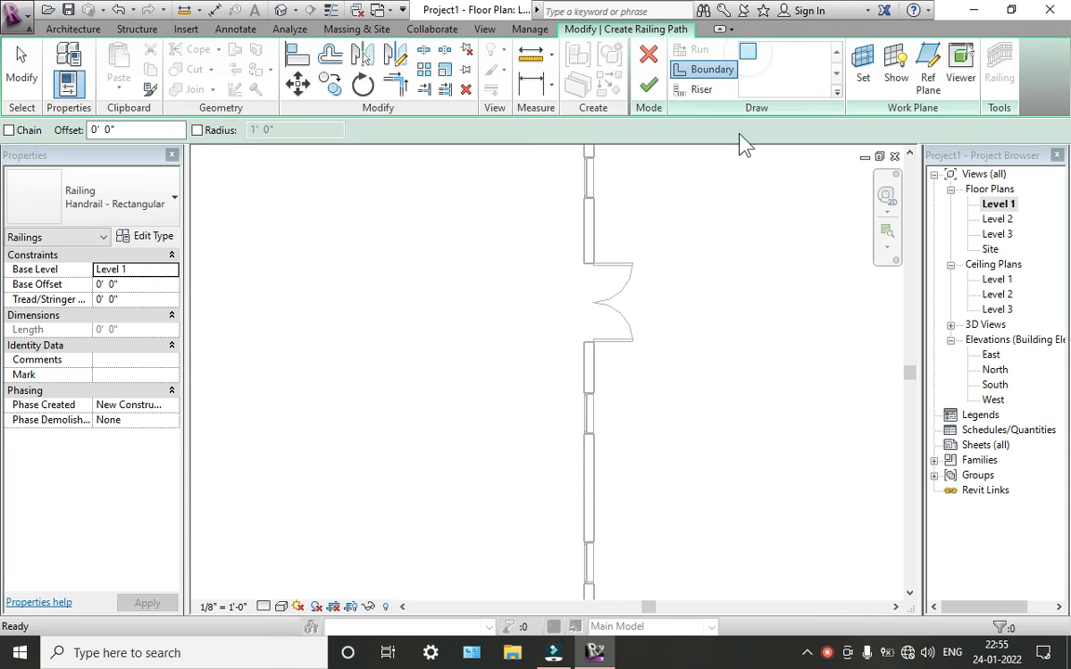
scroll(728, 187, "down", 1)
middle_click_drag(741, 240, 750, 376)
scroll(653, 305, "up", 2)
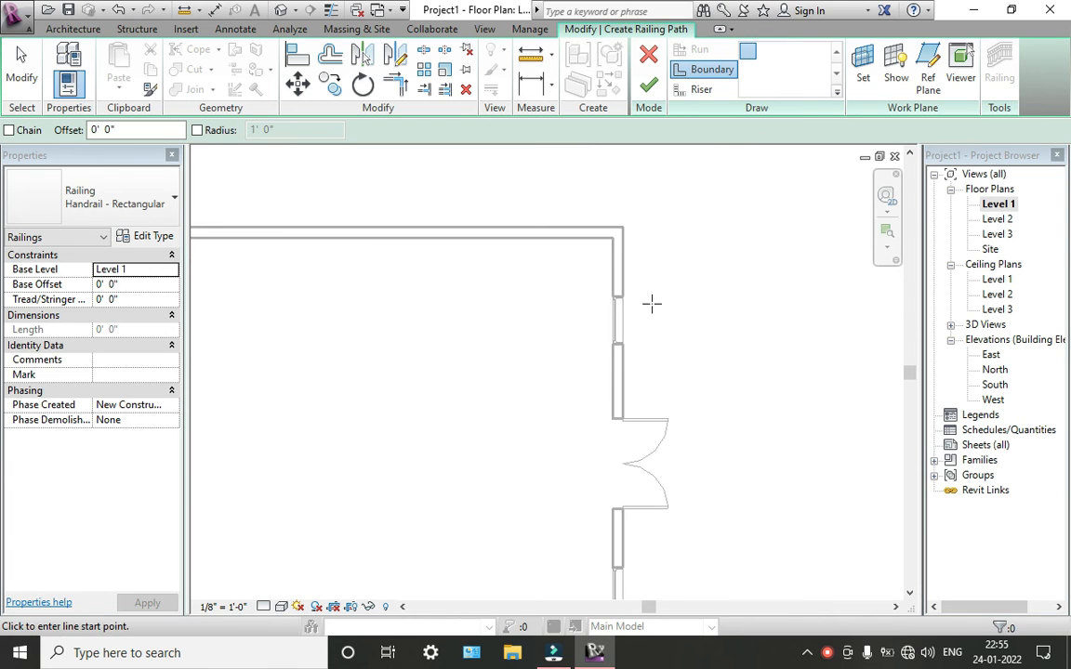
middle_click_drag(653, 298, 587, 248)
scroll(592, 228, "up", 1)
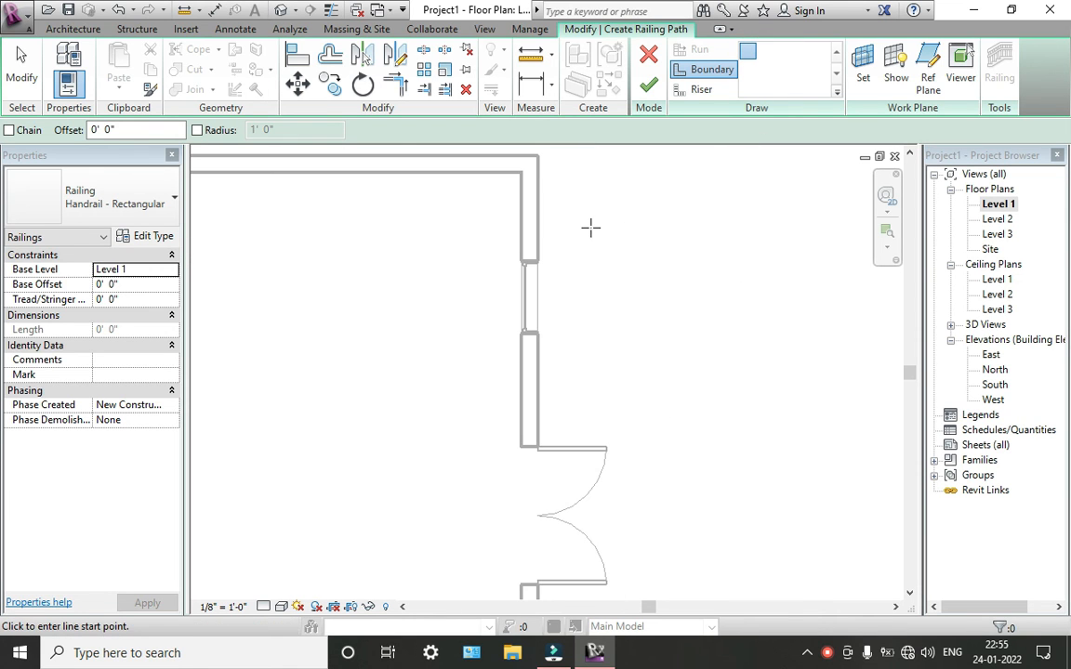
left_click(537, 158)
left_click(645, 158)
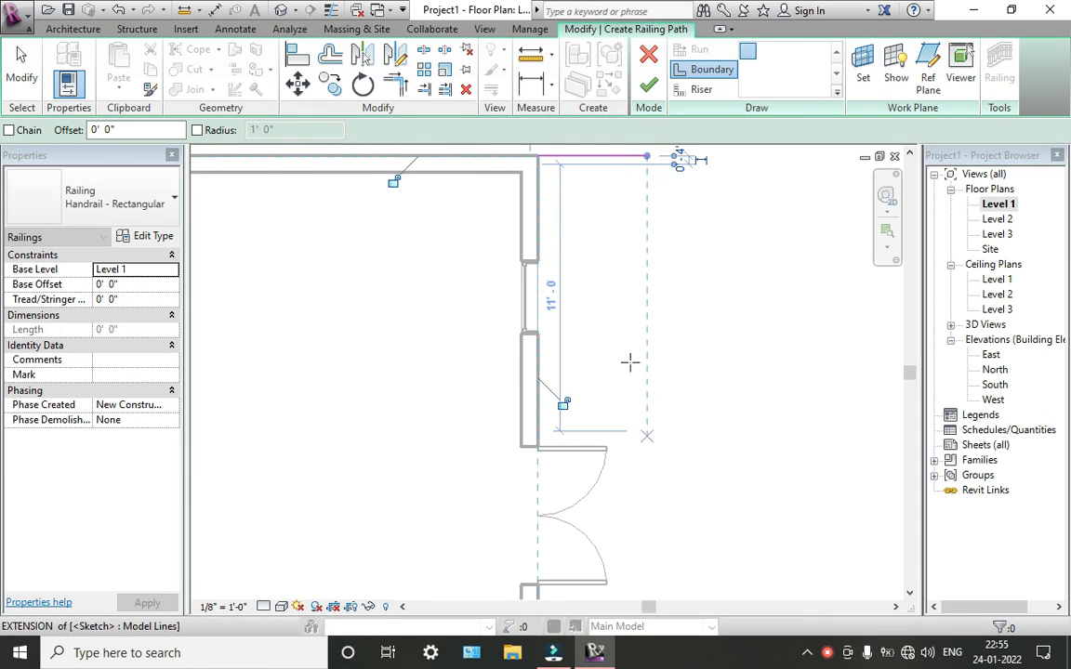
Step: Continue the railing path 11'-6" down parallel to the wall and back toward it just above the double door, and finish the railing
left_click(648, 157)
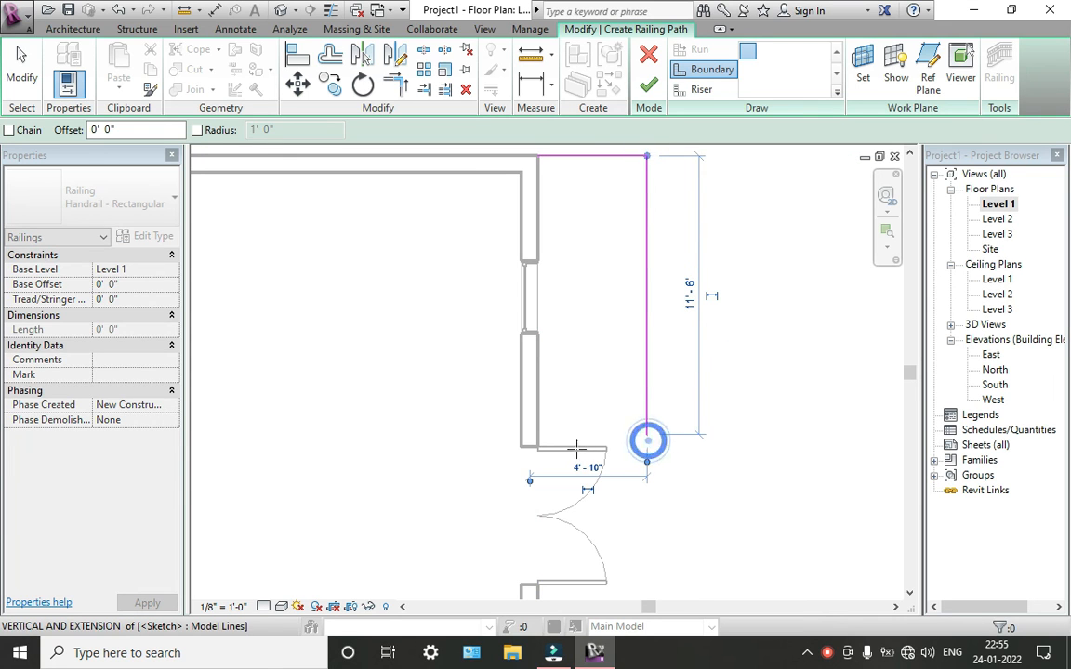
left_click(647, 434)
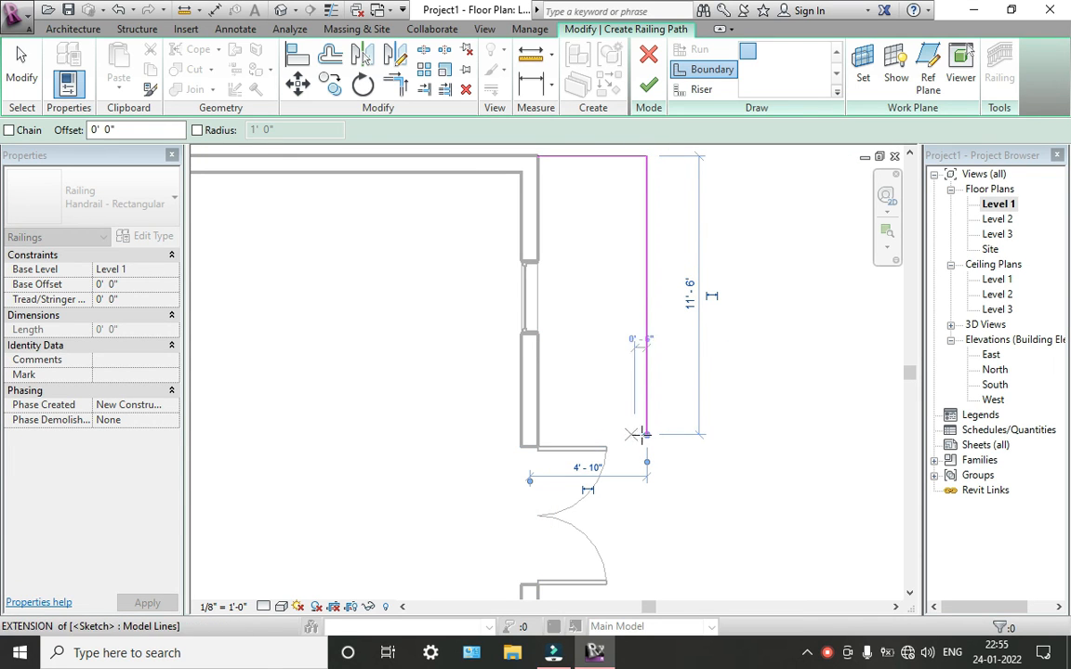
left_click(561, 434)
left_click(650, 83)
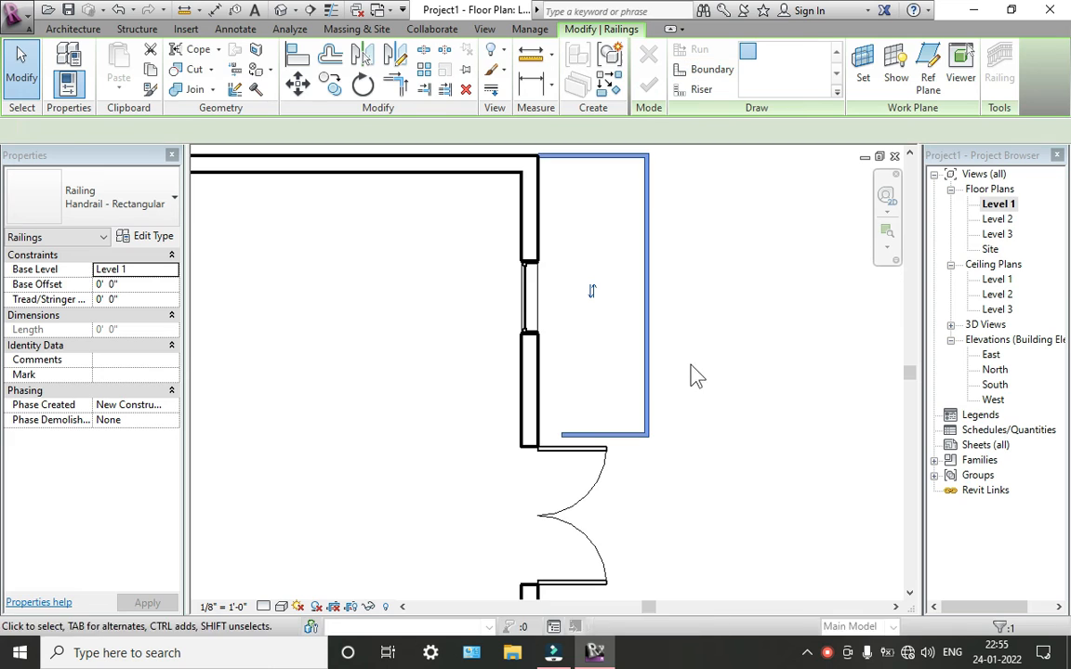
Step: Open the 3D view and change the new railing's type to Glass Panel - Bottom Fill
middle_click_drag(760, 476, 538, 208)
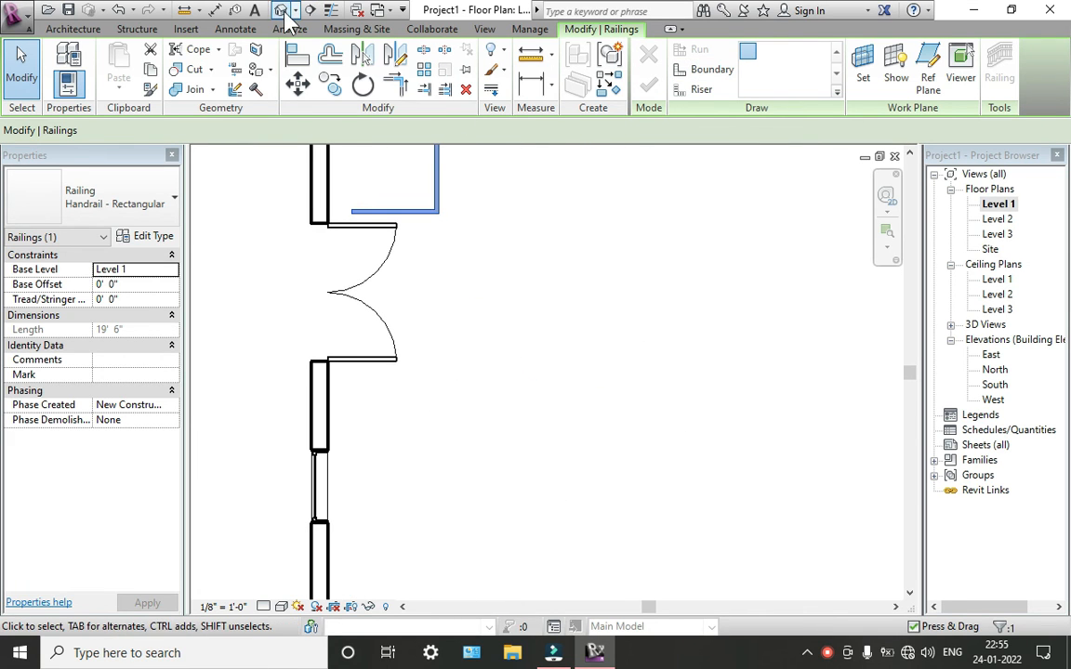
left_click(281, 11)
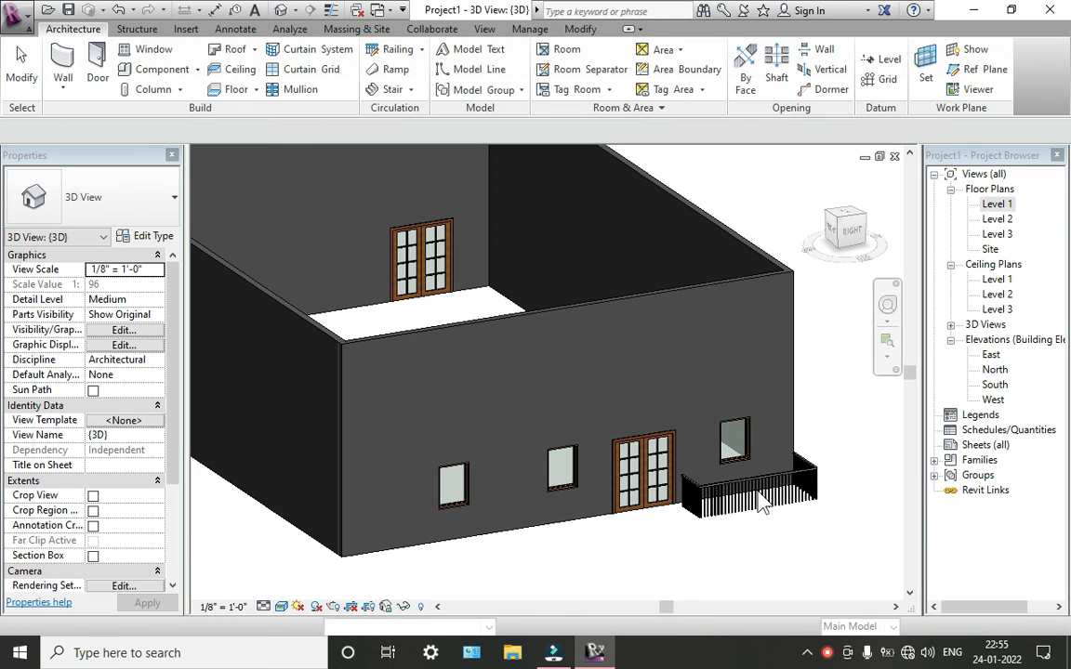
scroll(762, 502, "up", 10)
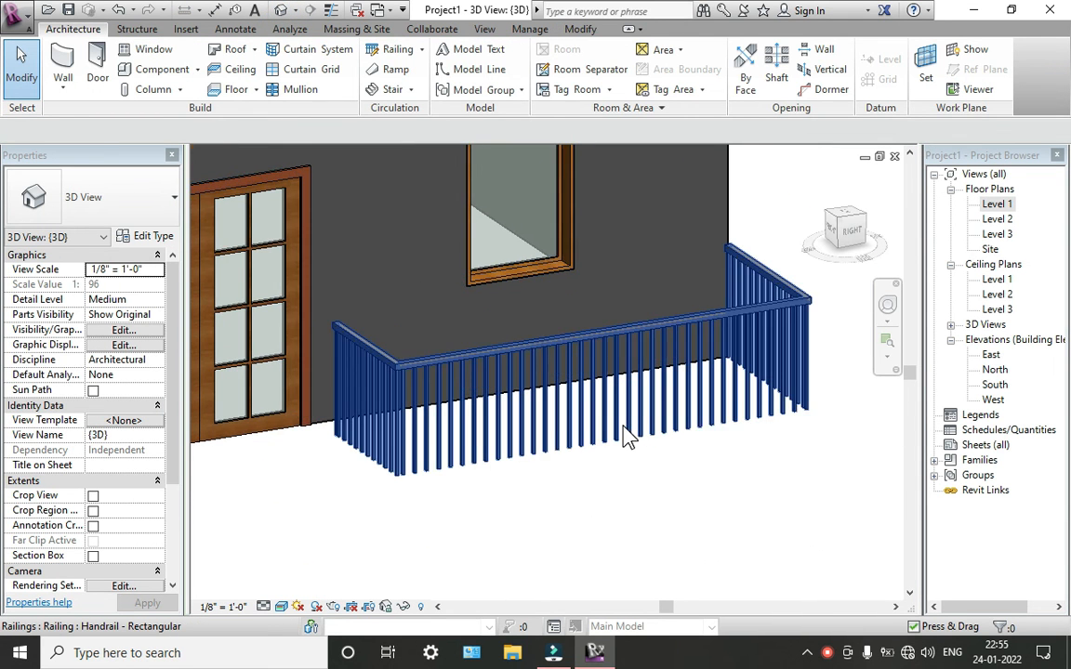
scroll(629, 436, "up", 2)
left_click(603, 375)
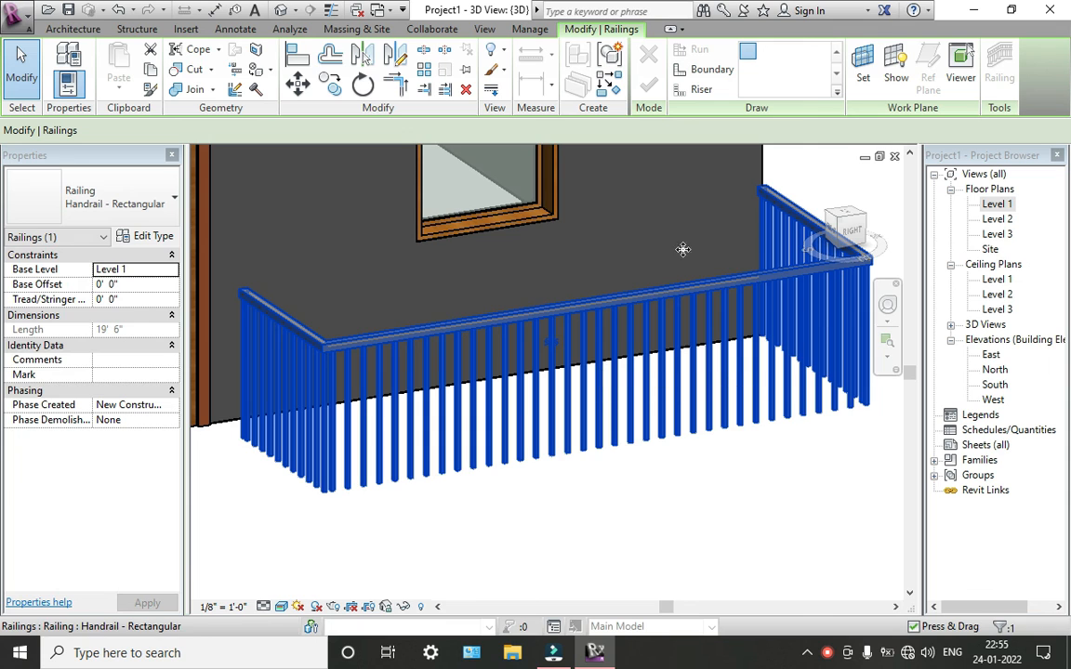
left_click(130, 190)
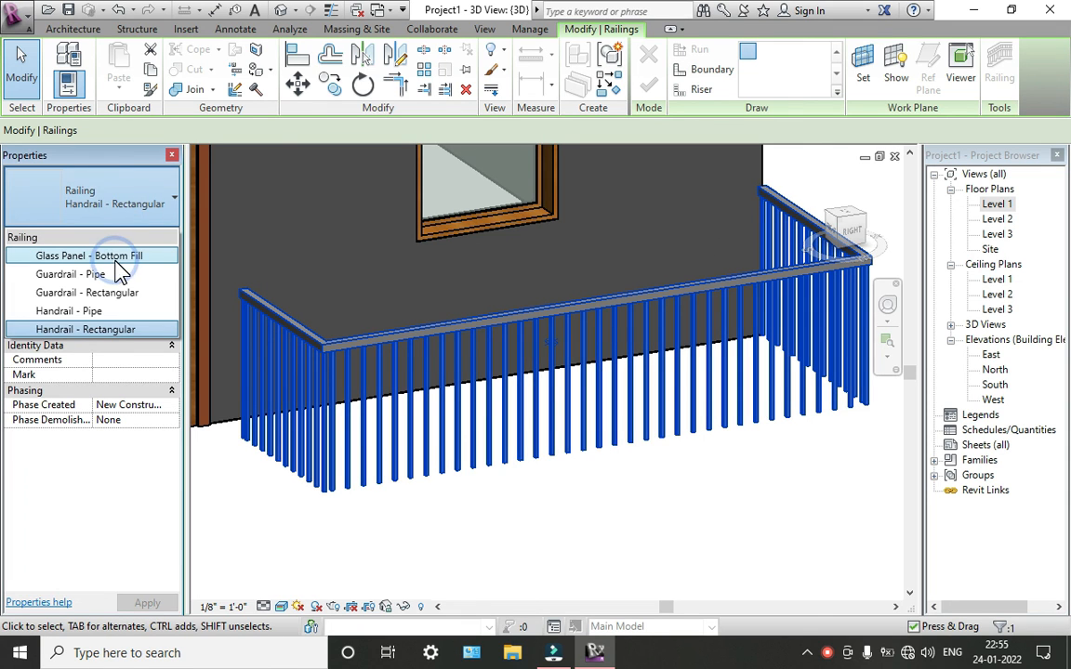
left_click(117, 261)
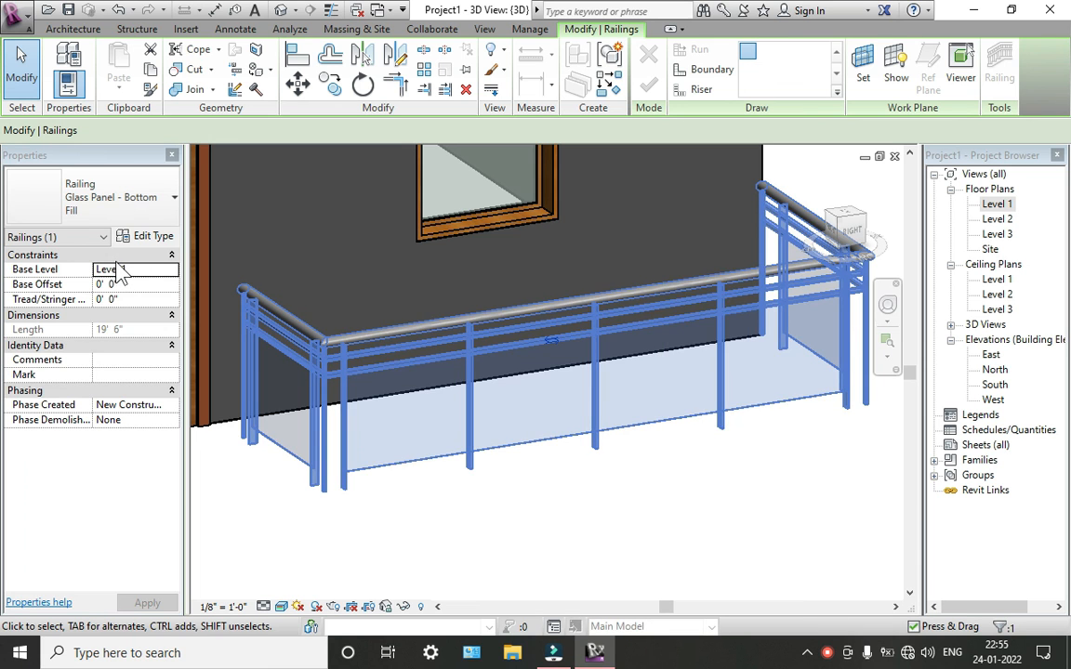
left_click(617, 541)
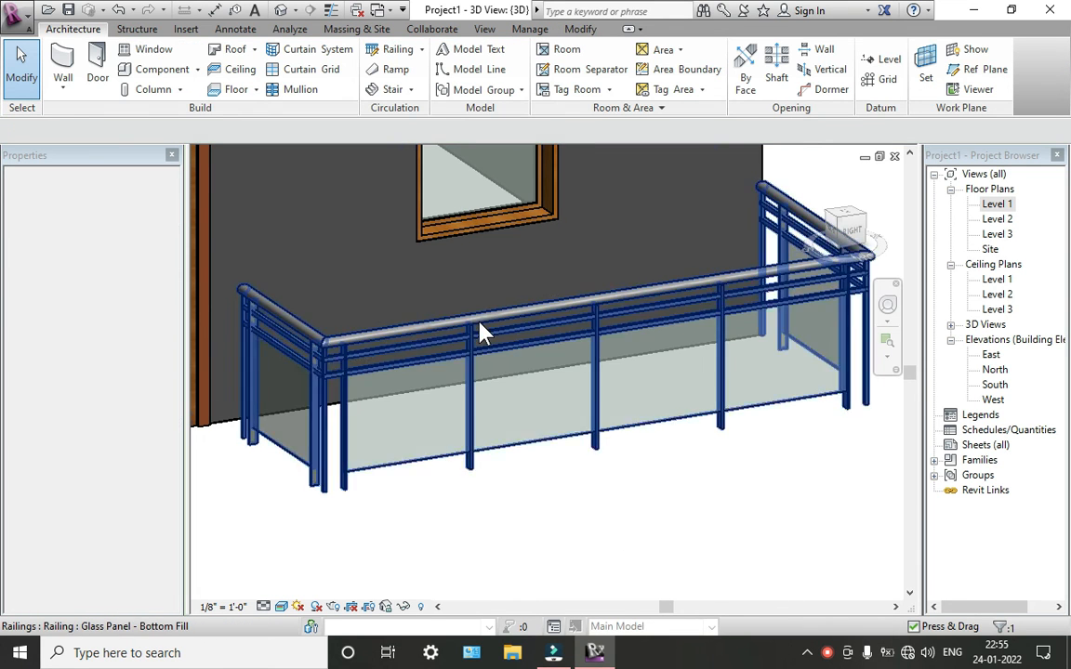
scroll(482, 333, "up", 4)
left_click(842, 655)
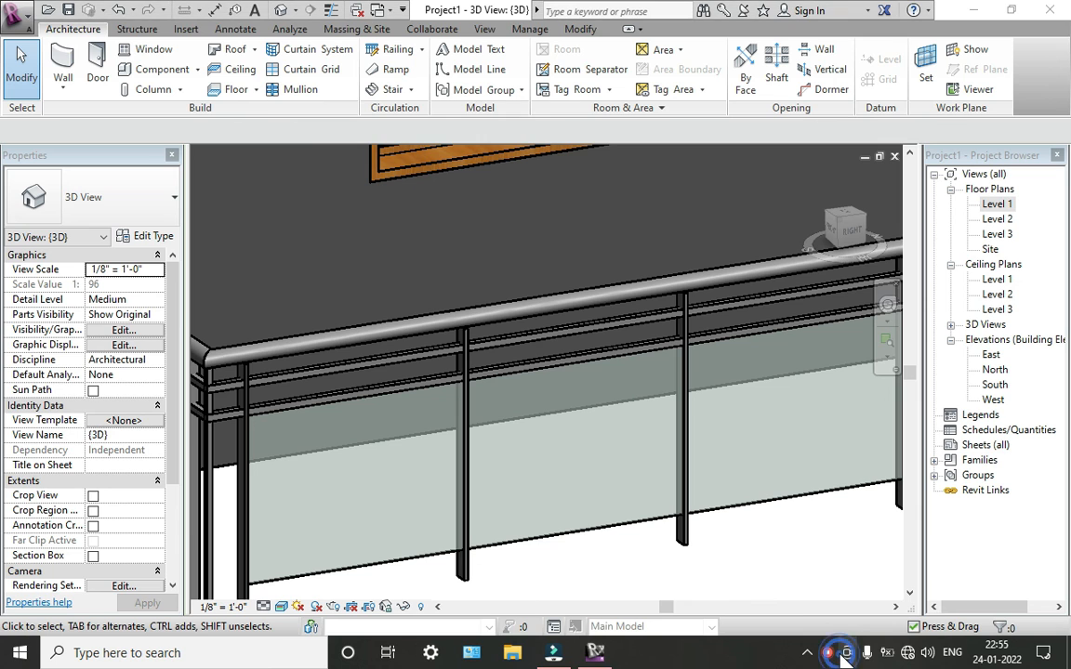
left_click(1010, 538)
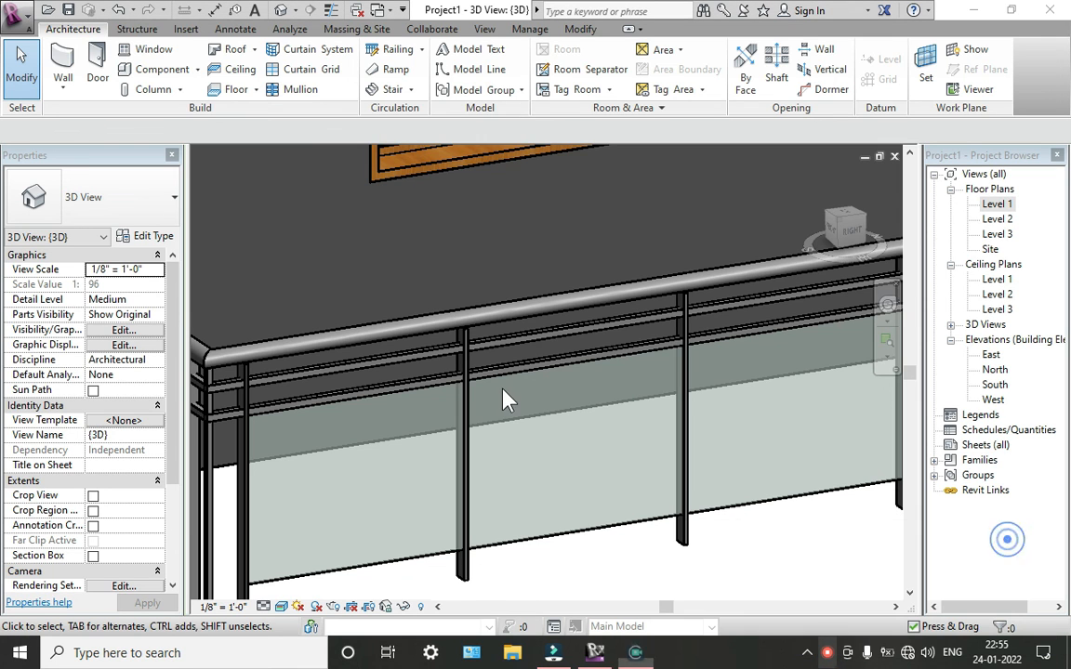
scroll(450, 341, "down", 5)
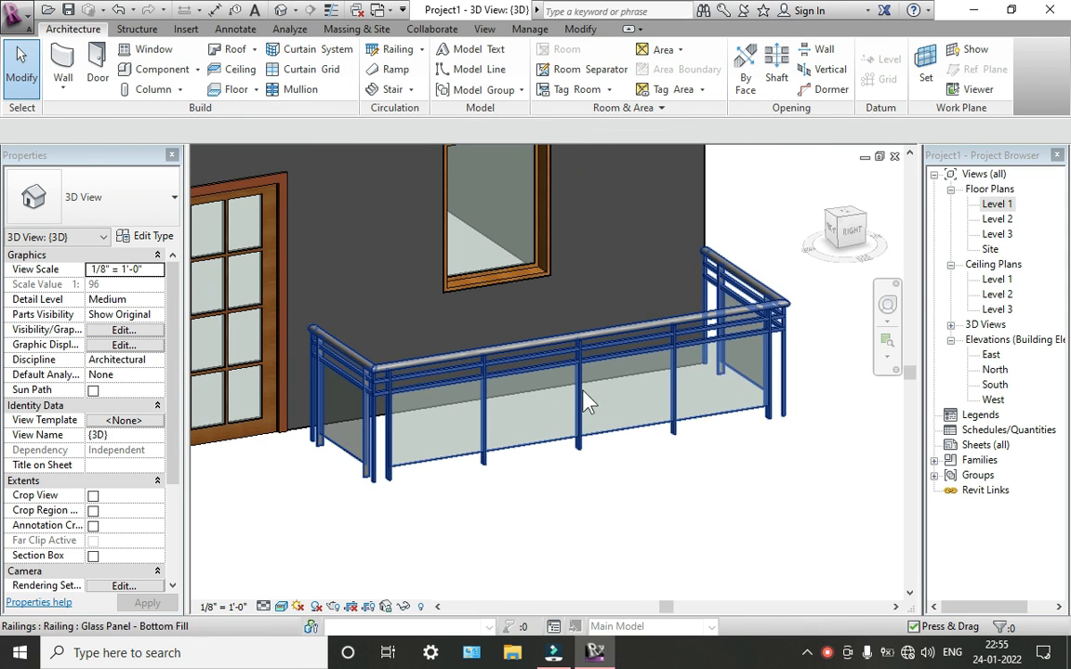
Step: Examine the glass panel railing and the exterior wall with its double door and windows in the 3D view
middle_click_drag(594, 409, 418, 309, "shift")
scroll(465, 326, "up", 4)
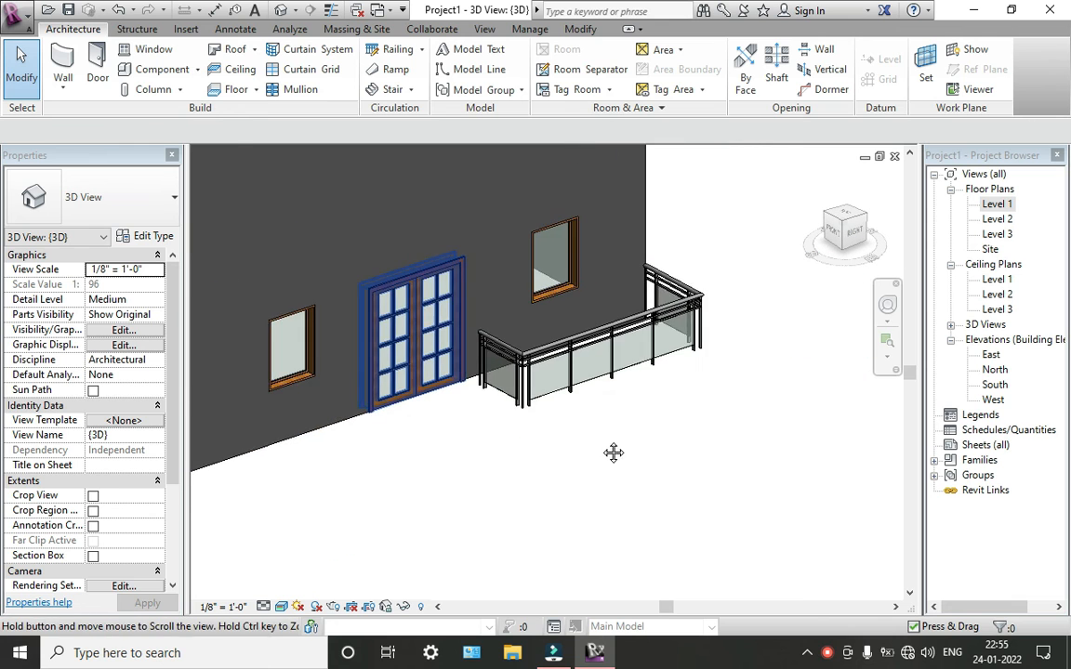
scroll(530, 345, "down", 3)
middle_click_drag(533, 349, 574, 490)
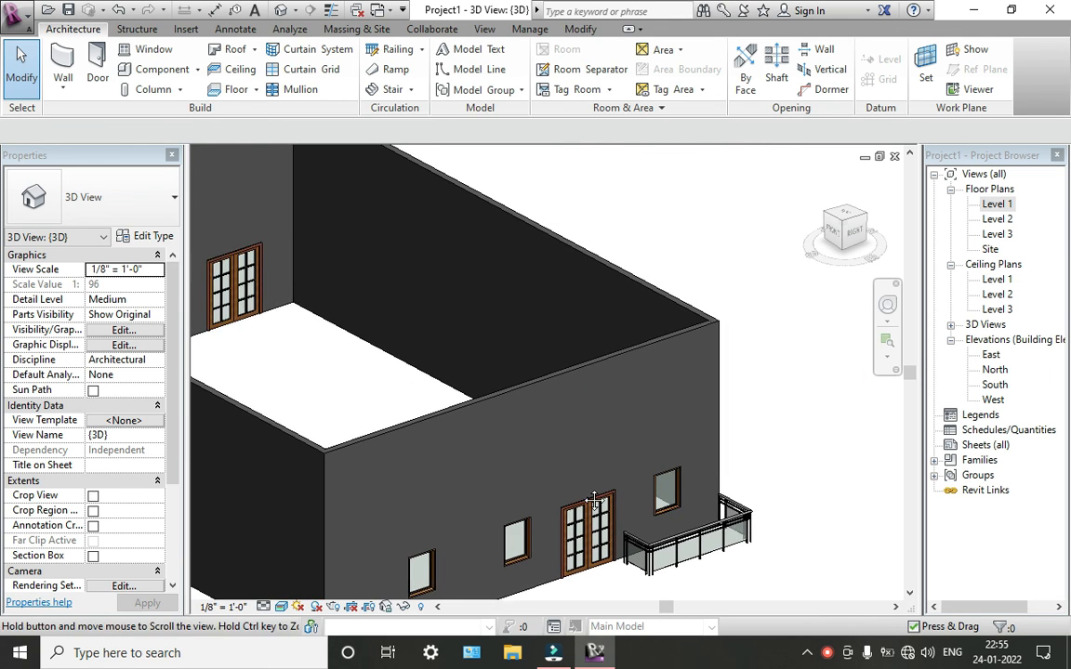
scroll(570, 482, "up", 1)
scroll(514, 353, "down", 2)
scroll(502, 346, "down", 1)
scroll(478, 336, "down", 1)
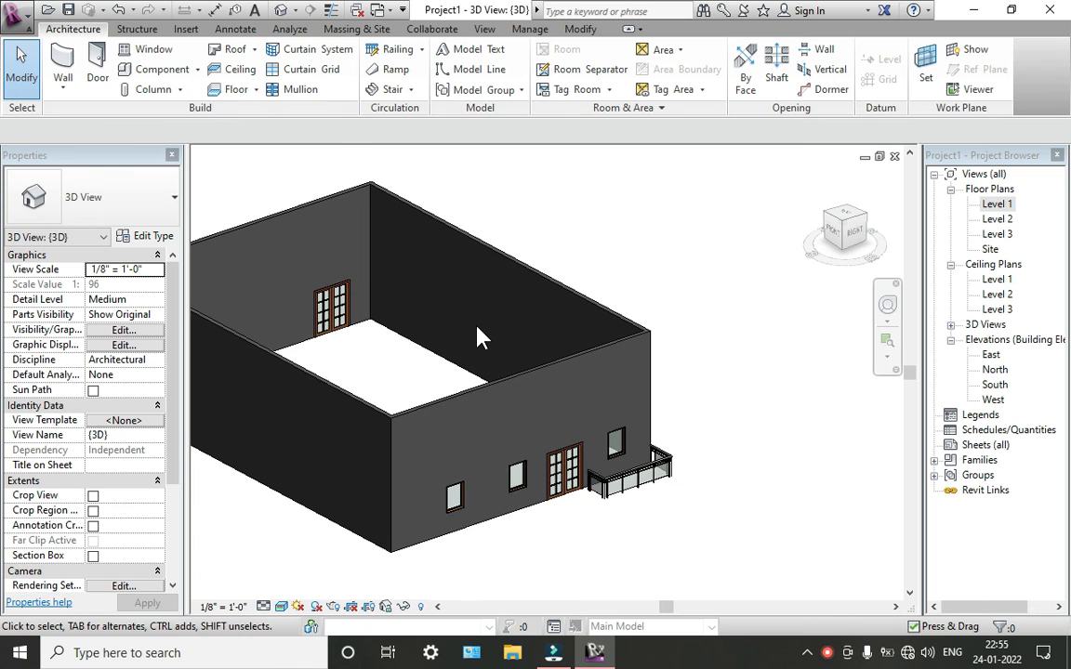
Step: Inspect the open interior of the walled building, the double door in the far wall and the overall model in 3D
middle_click_drag(492, 374, 413, 416, "shift")
scroll(428, 367, "up", 2)
scroll(428, 367, "up", 1)
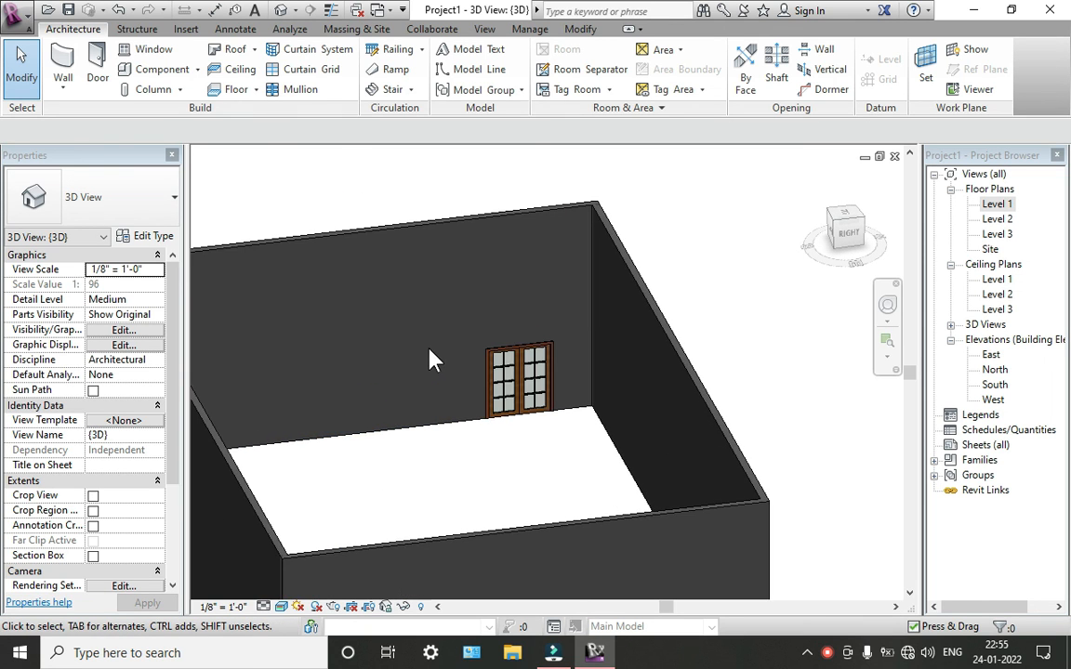
scroll(479, 344, "down", 1)
middle_click_drag(479, 344, 470, 340)
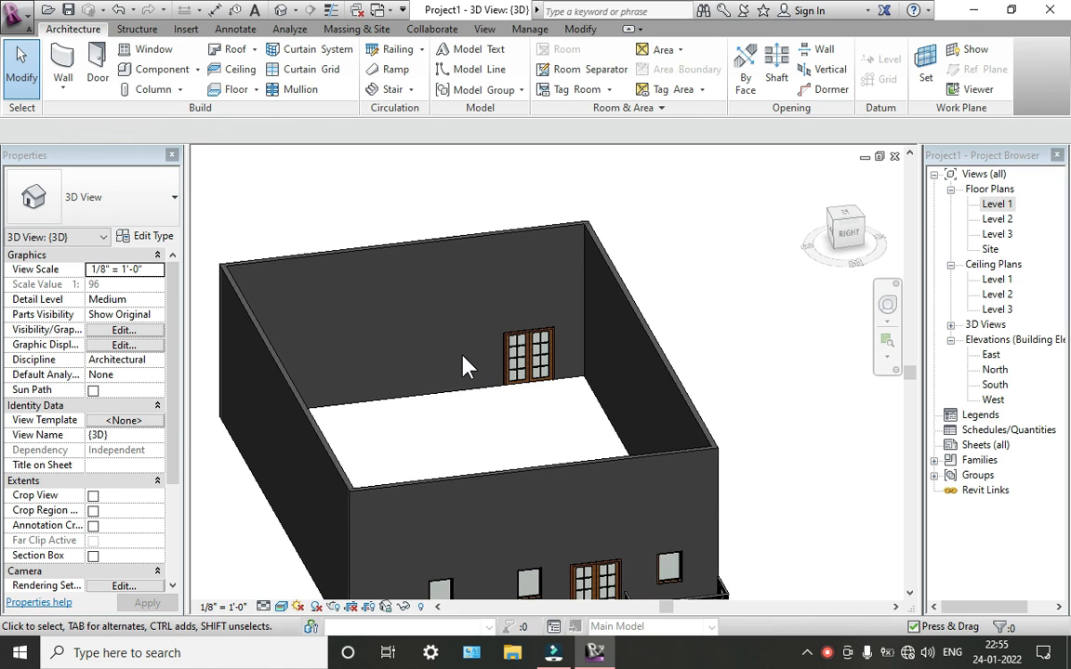
middle_click_drag(513, 382, 517, 366)
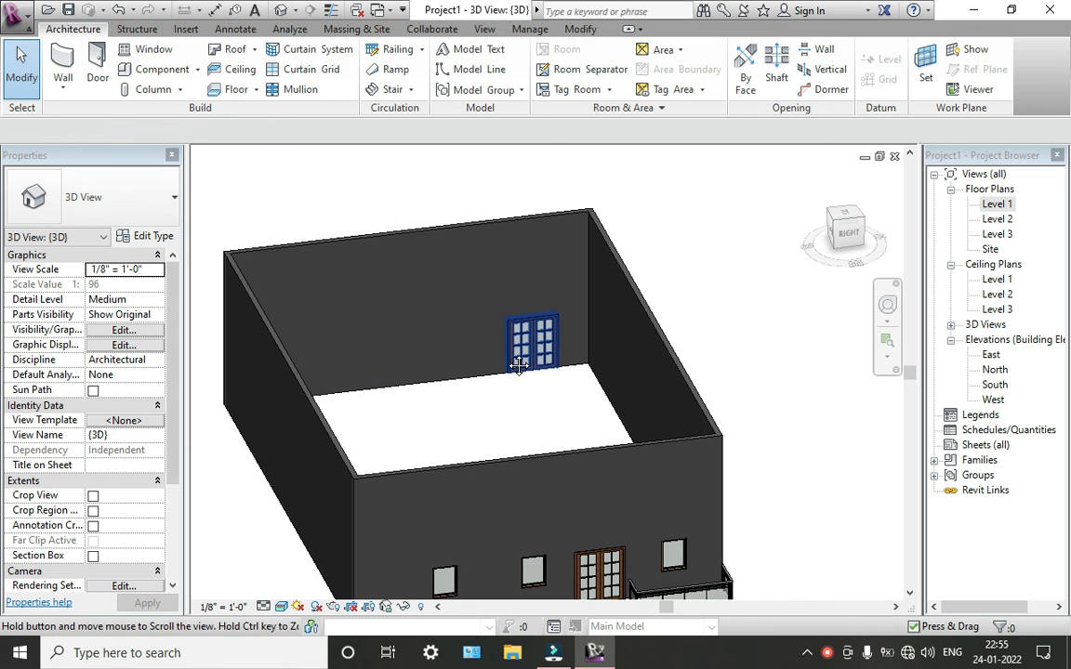
scroll(511, 409, "up", 3)
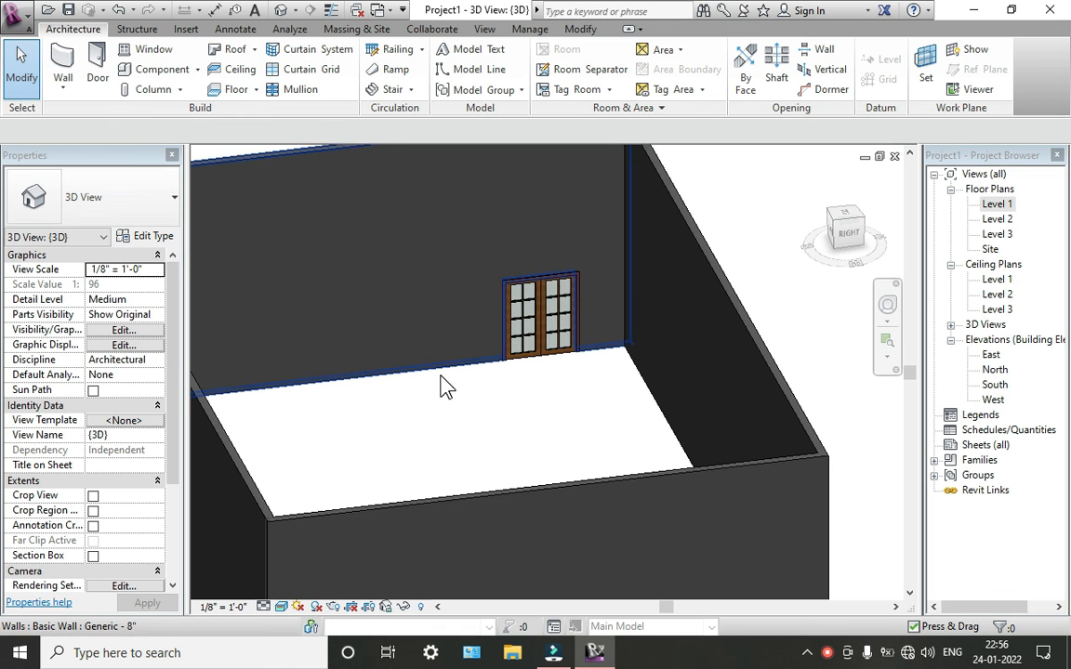
scroll(442, 382, "down", 3)
middle_click_drag(450, 384, 479, 414)
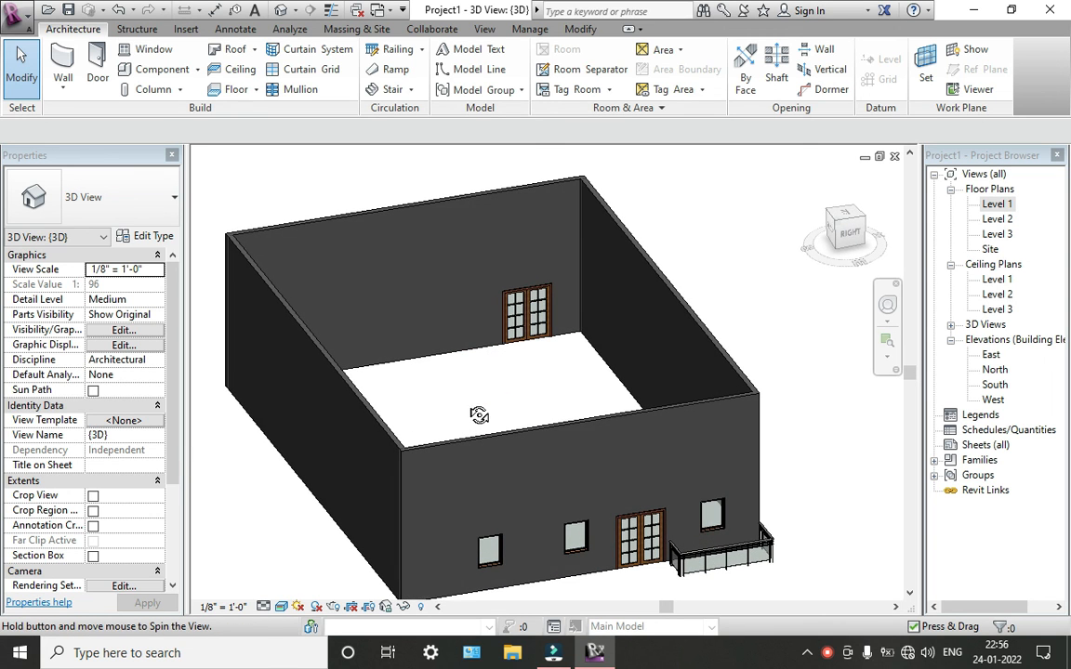
scroll(648, 479, "up", 2)
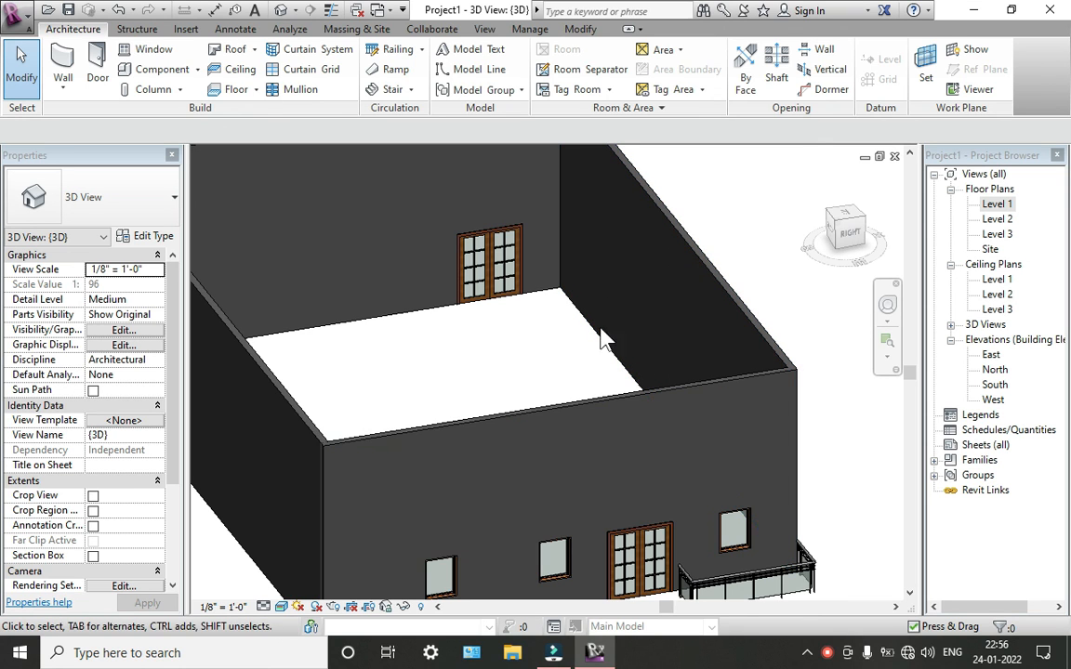
scroll(471, 219, "down", 2)
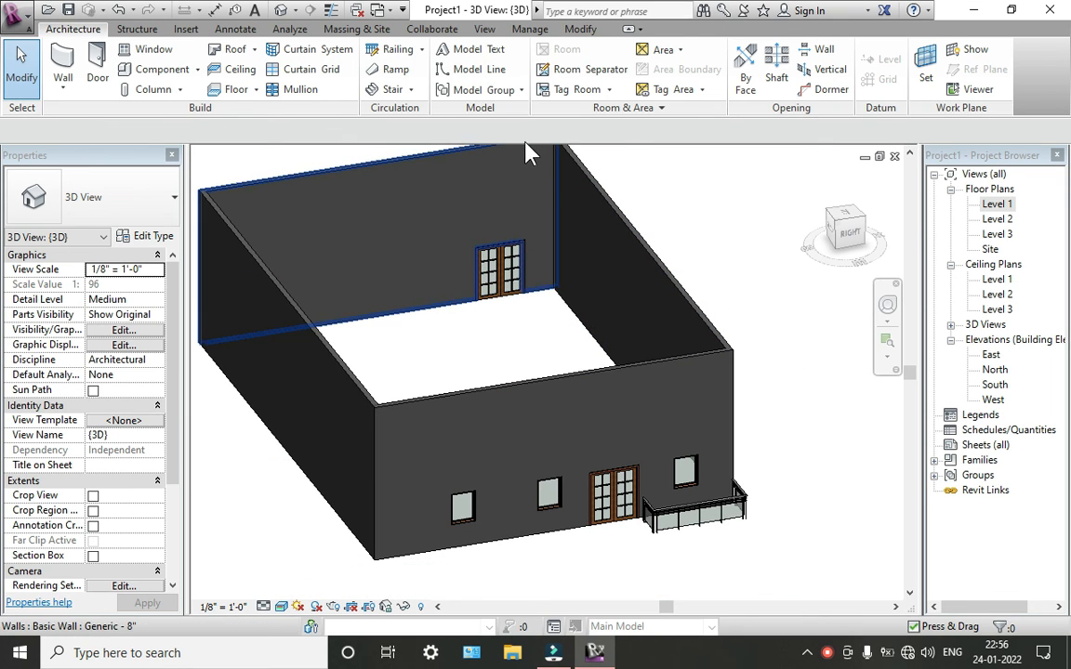
scroll(600, 302, "down", 1)
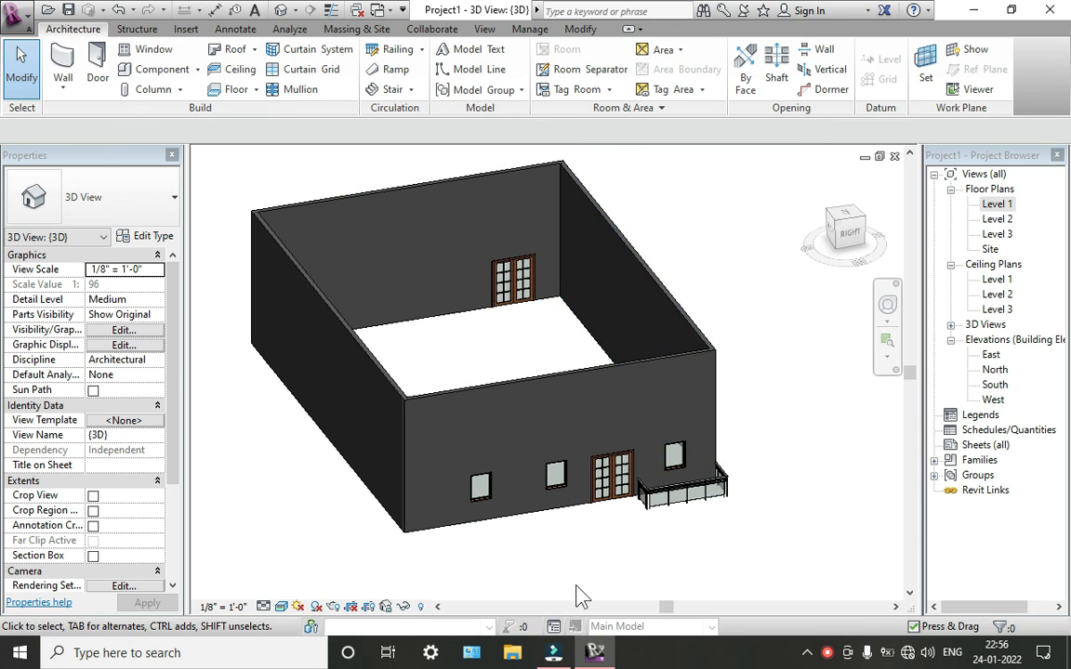